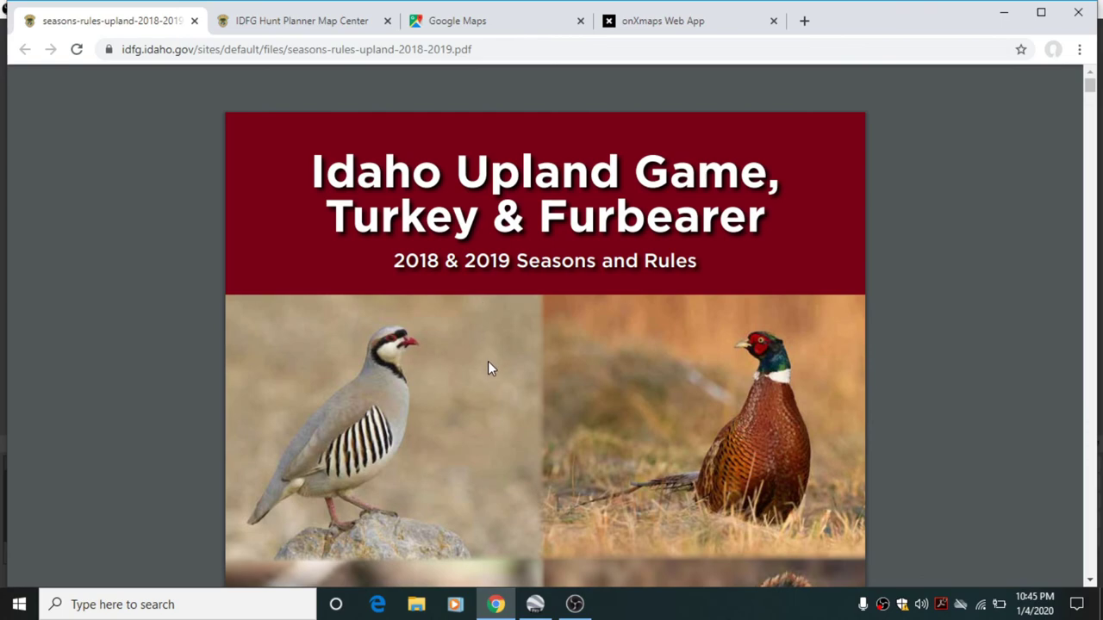
# Step: Review the turkey general information, tag requirements, general hunt seasons and turkey distribution map in the Idaho upland game rules PDF
pyautogui.scroll(-20, 477, 382)
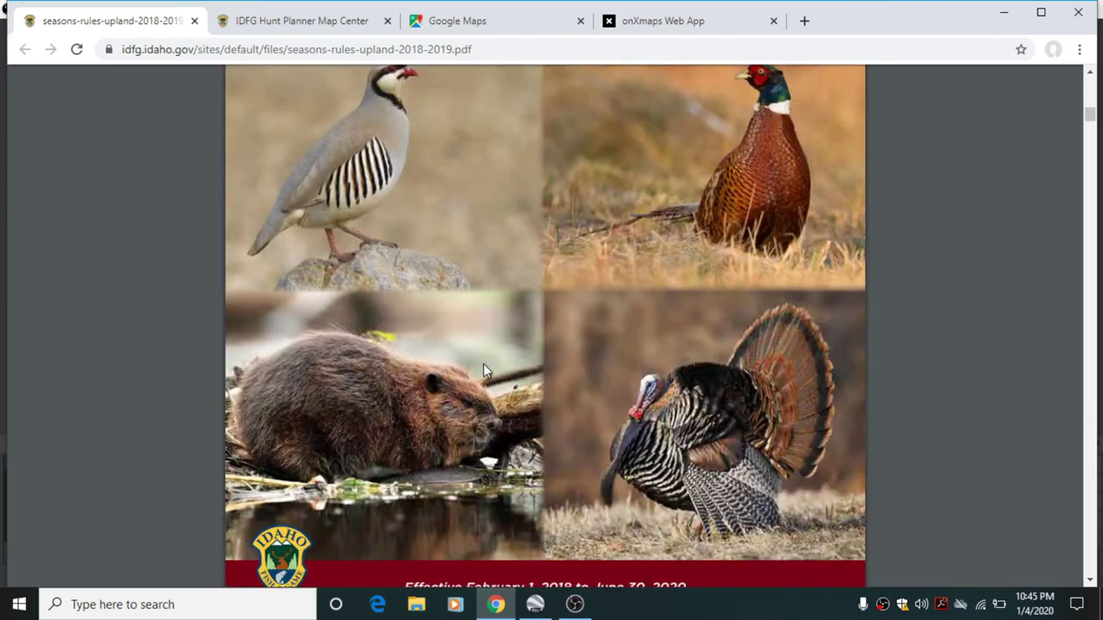
pyautogui.scroll(-20, 486, 360)
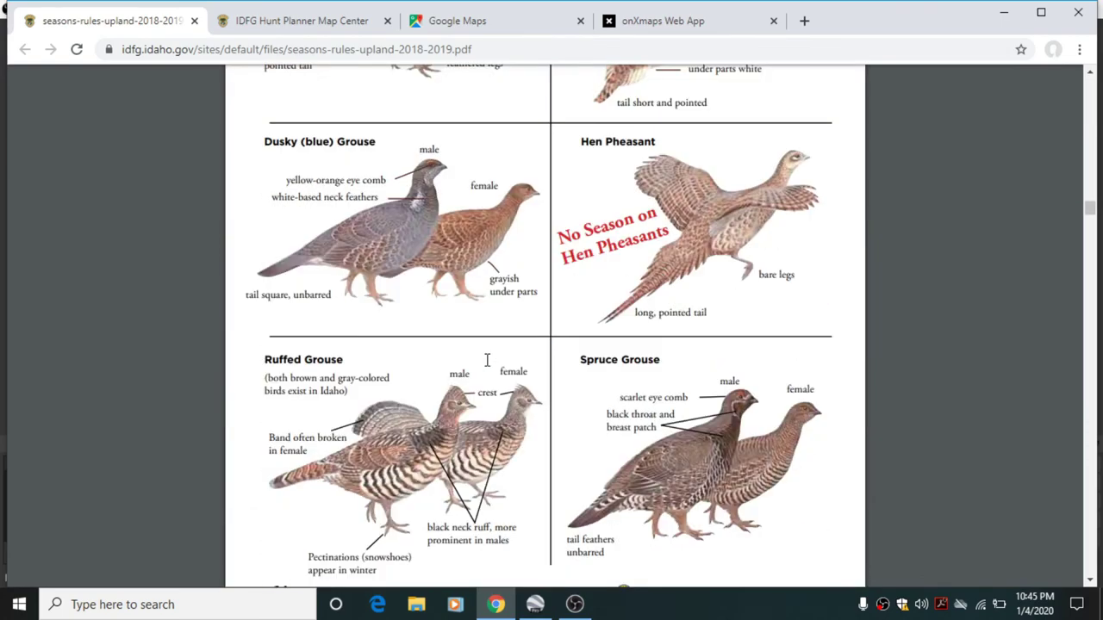
pyautogui.scroll(-20, 487, 361)
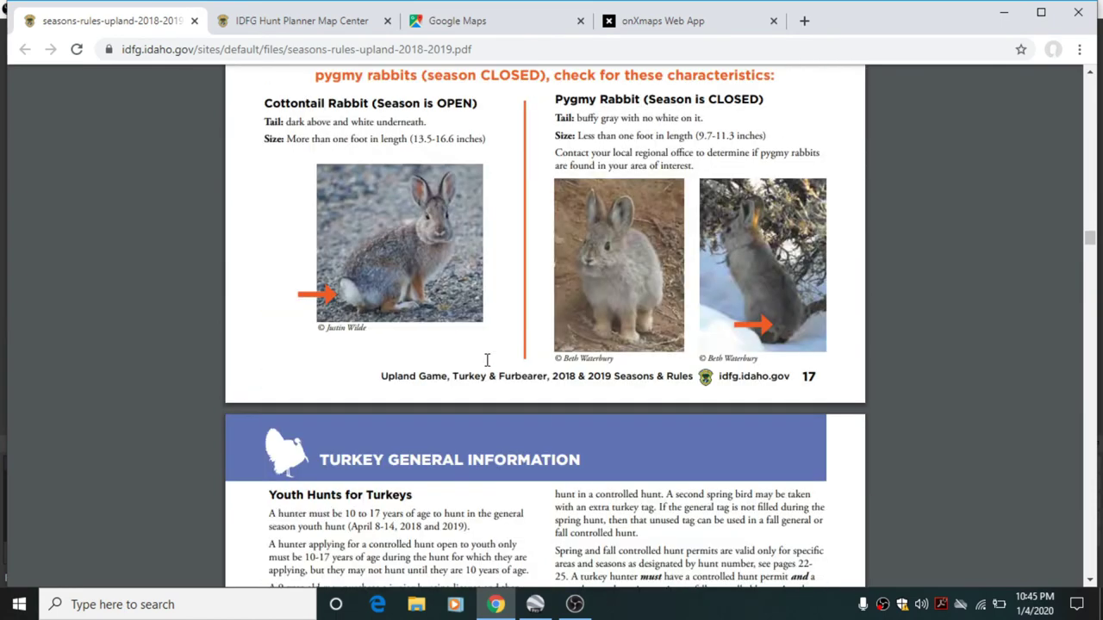
pyautogui.scroll(3, 488, 361)
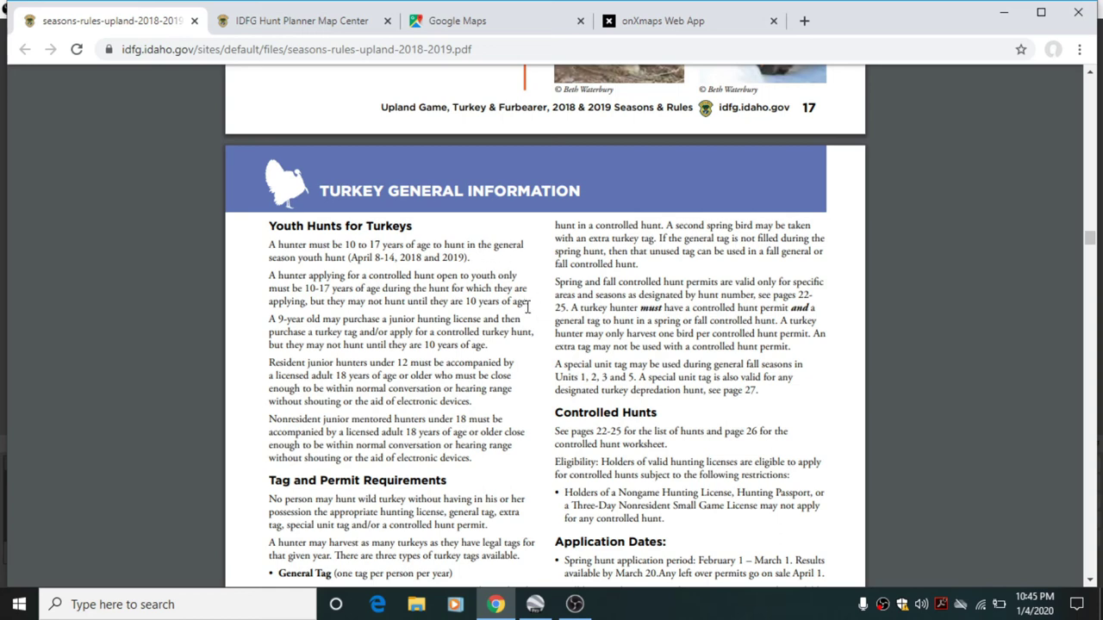
pyautogui.scroll(-6, 528, 307)
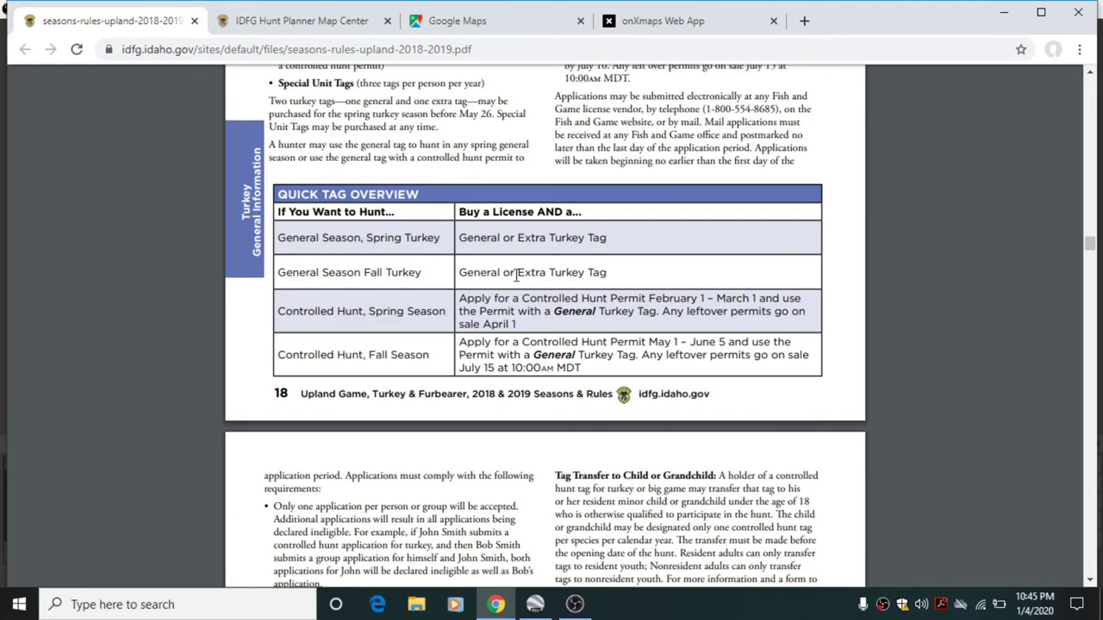
pyautogui.scroll(-3, 515, 274)
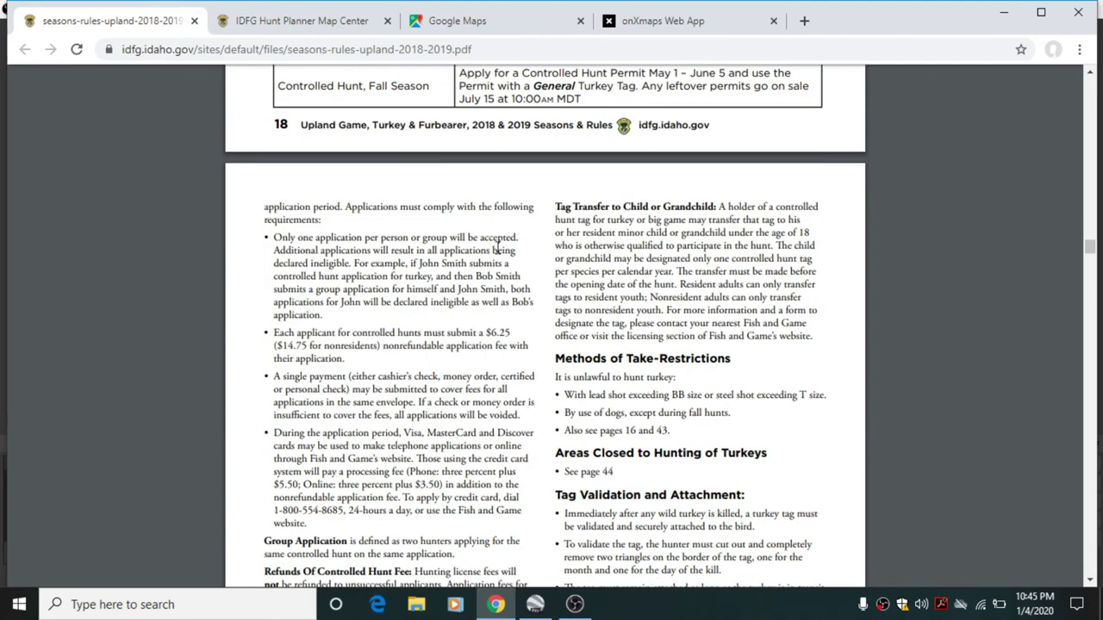
pyautogui.scroll(-3, 531, 213)
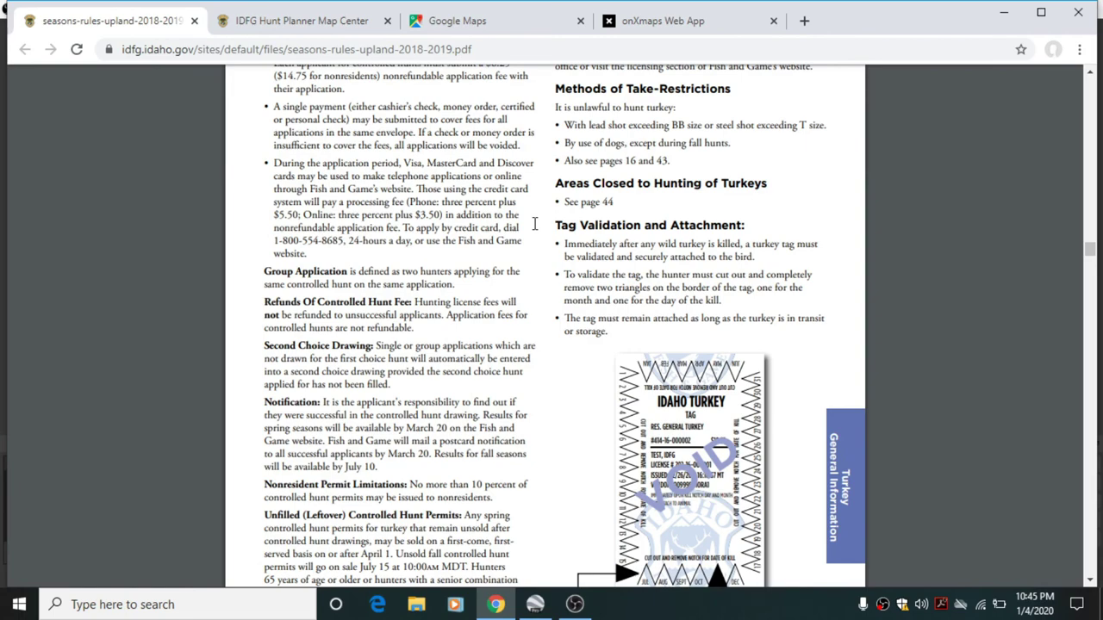
pyautogui.scroll(-11, 534, 224)
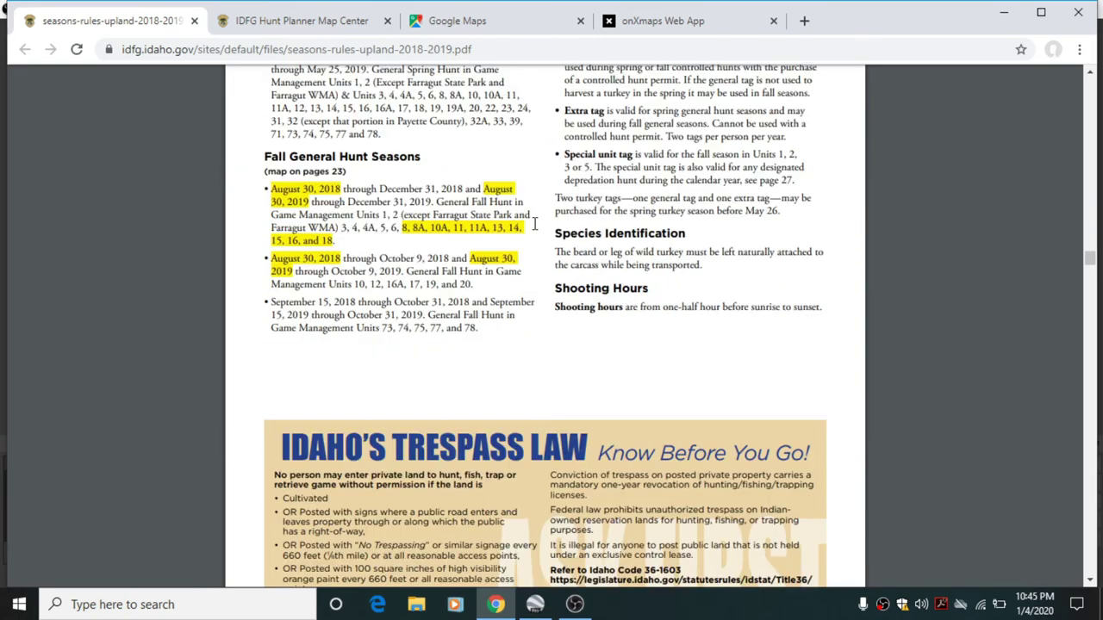
pyautogui.scroll(-6, 534, 224)
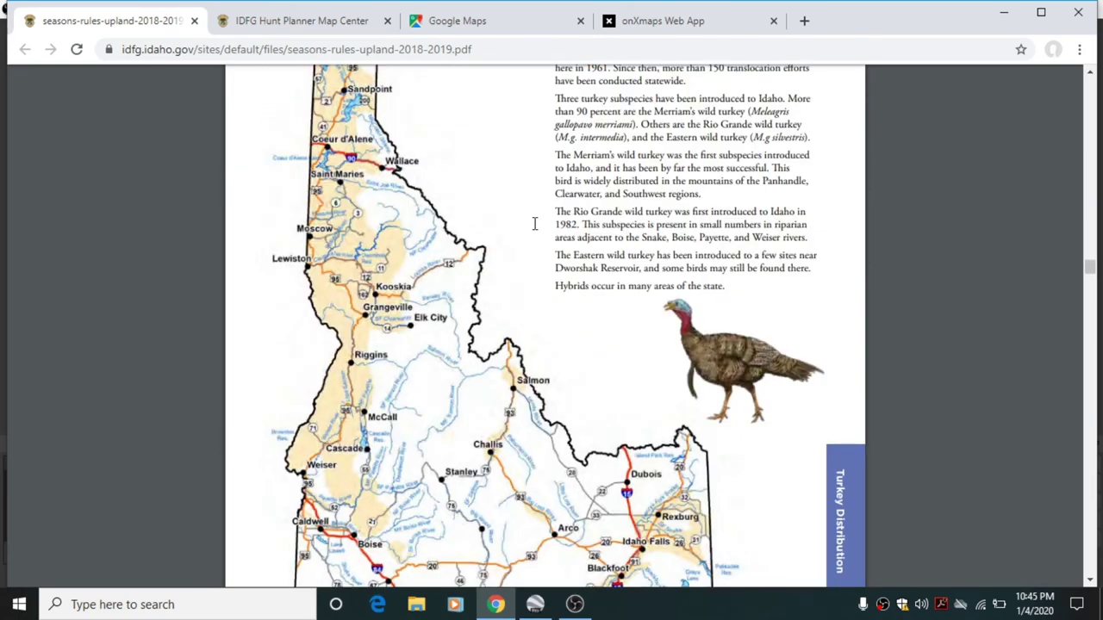
# Step: Examine the Wild Turkey Hunts Spring 2018 and 2019 map, comparing the coloured units with the season and controlled hunt legend
pyautogui.scroll(-6, 535, 224)
pyautogui.scroll(-3, 534, 224)
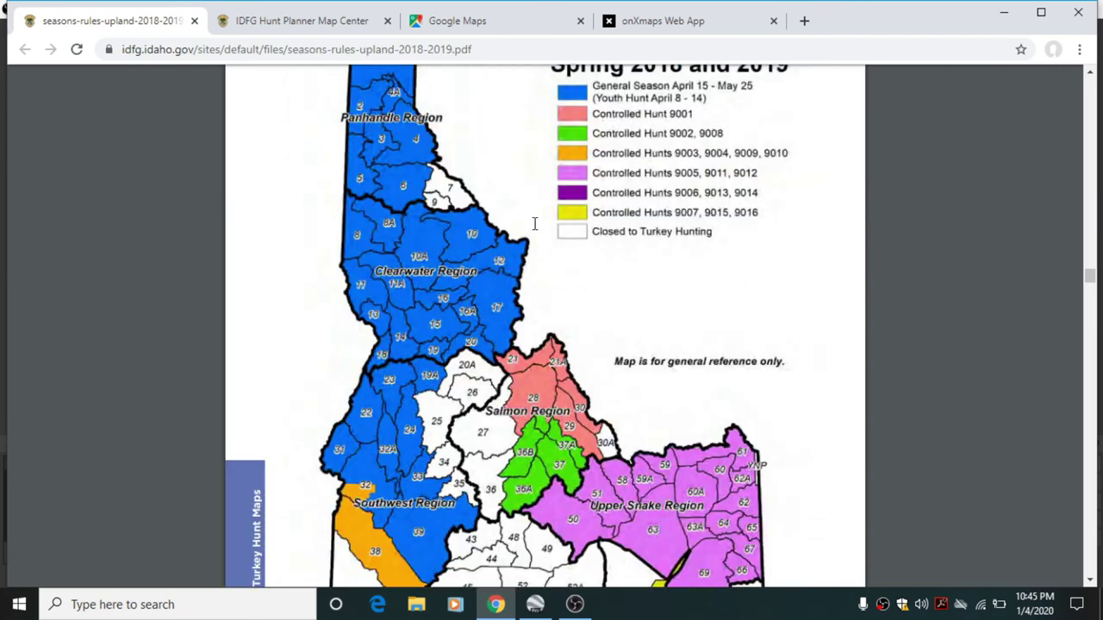
pyautogui.scroll(3, 728, 160)
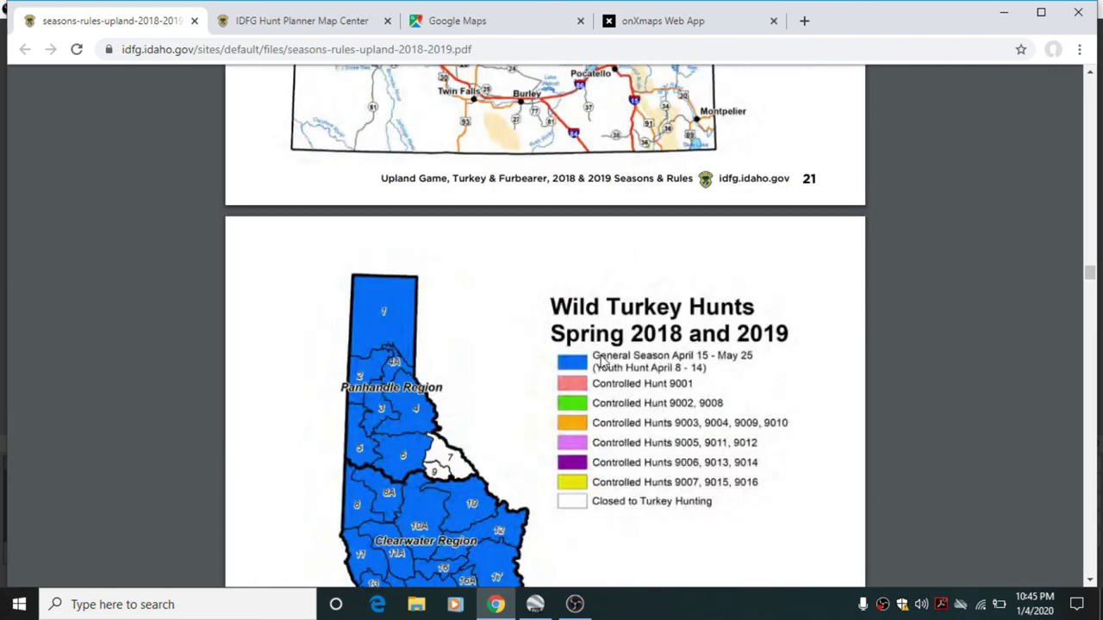
pyautogui.moveTo(1090, 276); pyautogui.dragTo(1090, 281)
pyautogui.scroll(5, 829, 276)
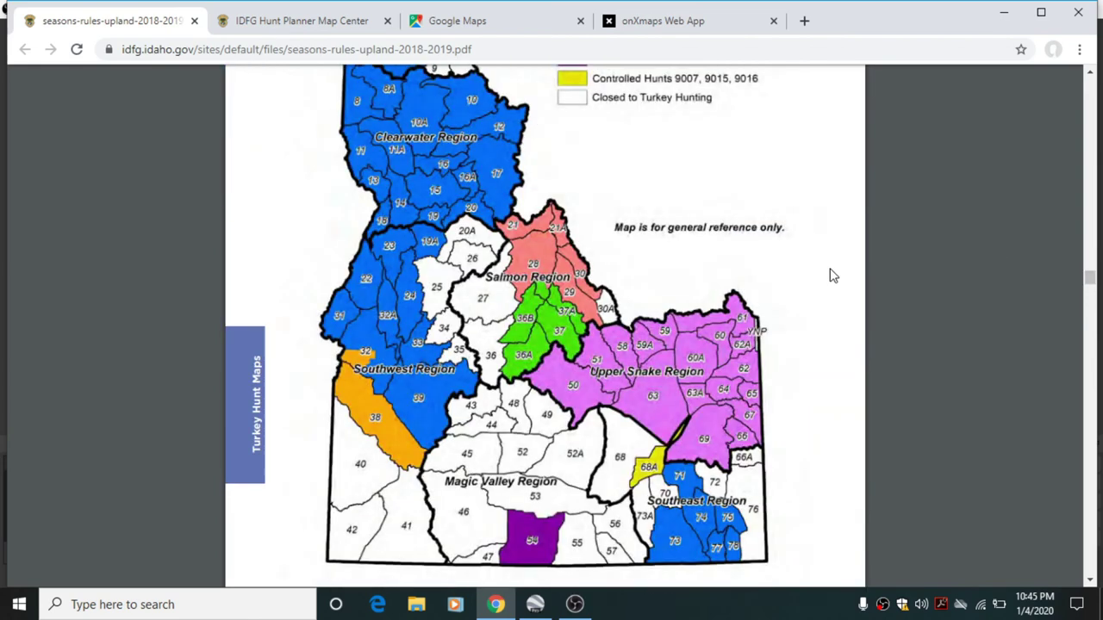
pyautogui.scroll(3, 776, 280)
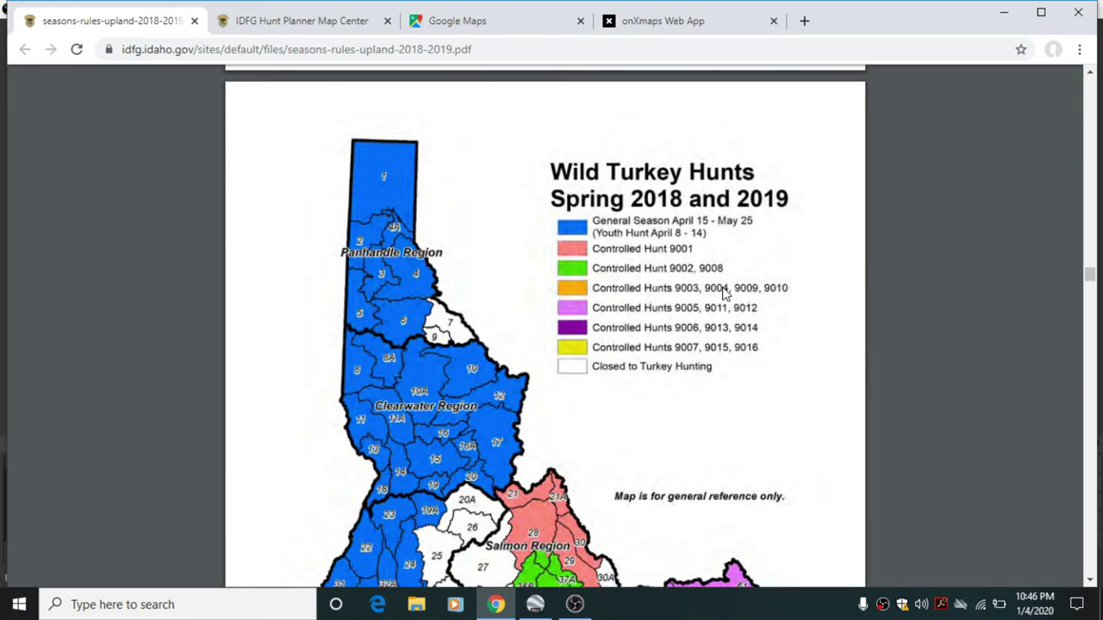
pyautogui.scroll(-3, 723, 293)
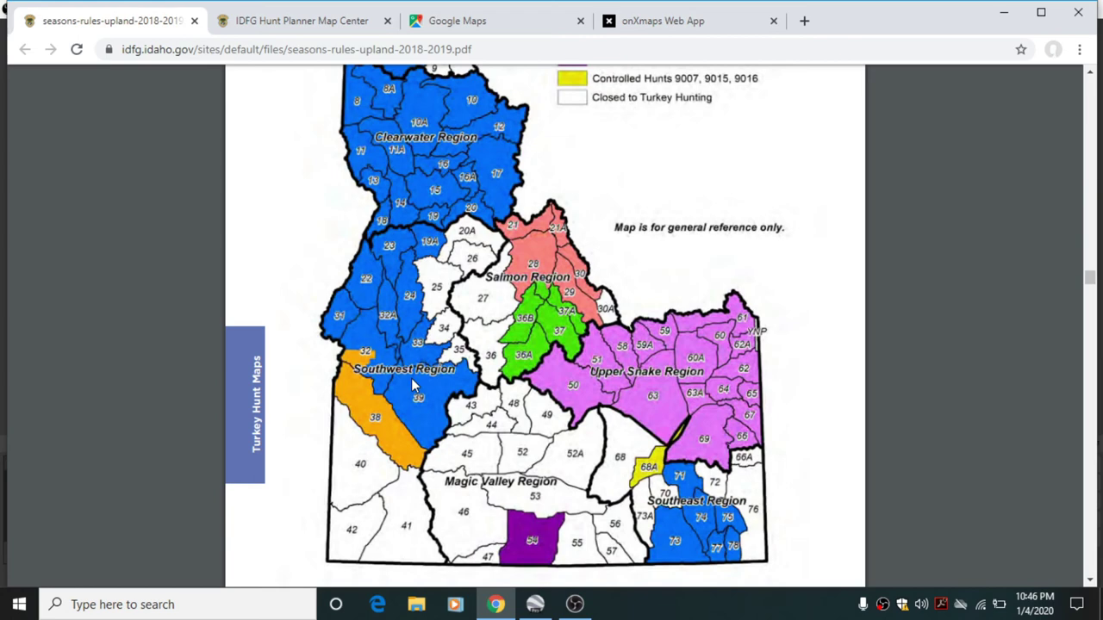
pyautogui.scroll(3, 414, 385)
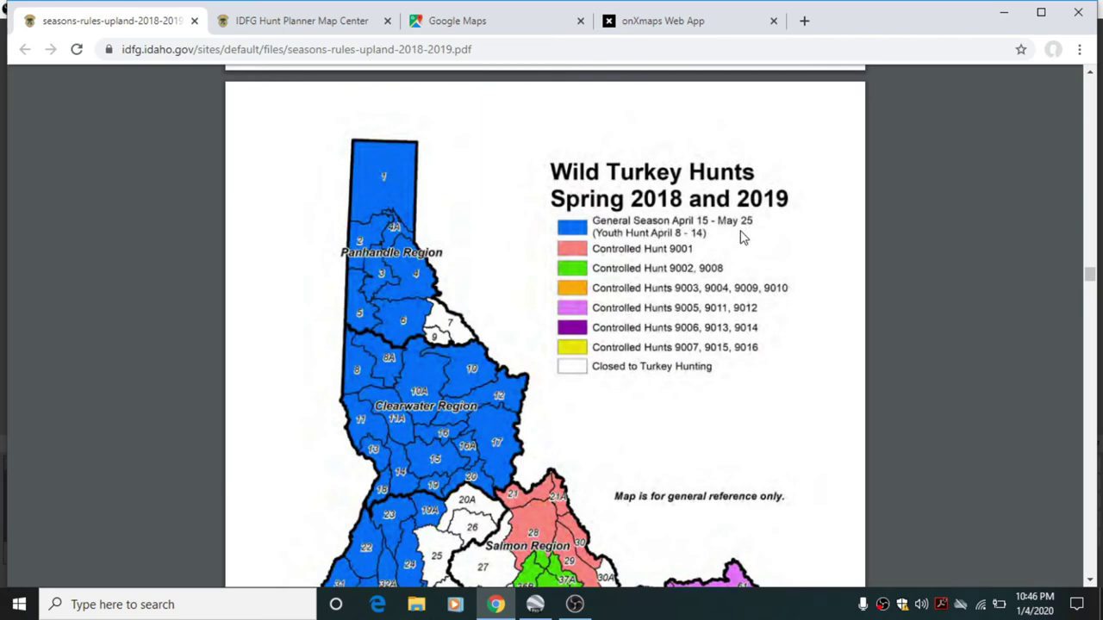
pyautogui.scroll(-3, 442, 366)
pyautogui.scroll(-3, 441, 367)
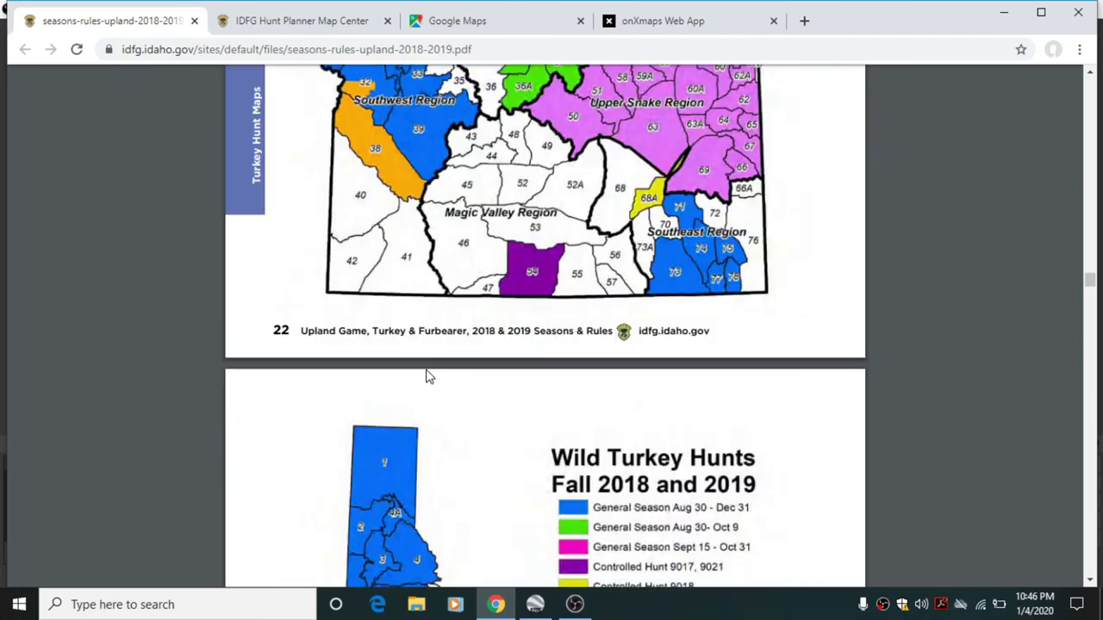
pyautogui.scroll(3, 429, 372)
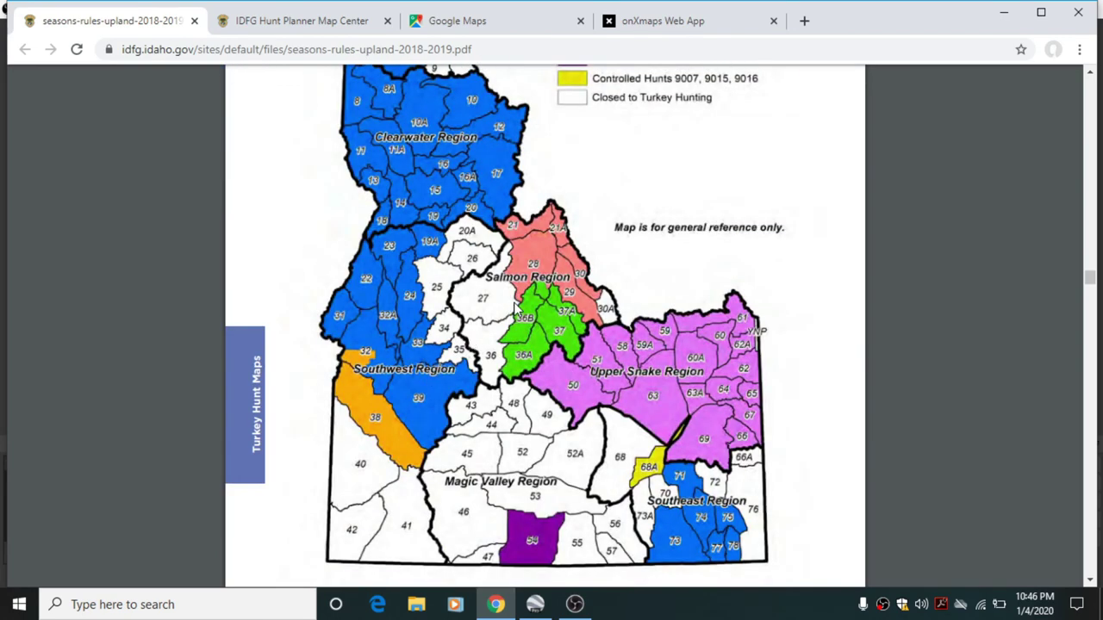
pyautogui.scroll(3, 515, 308)
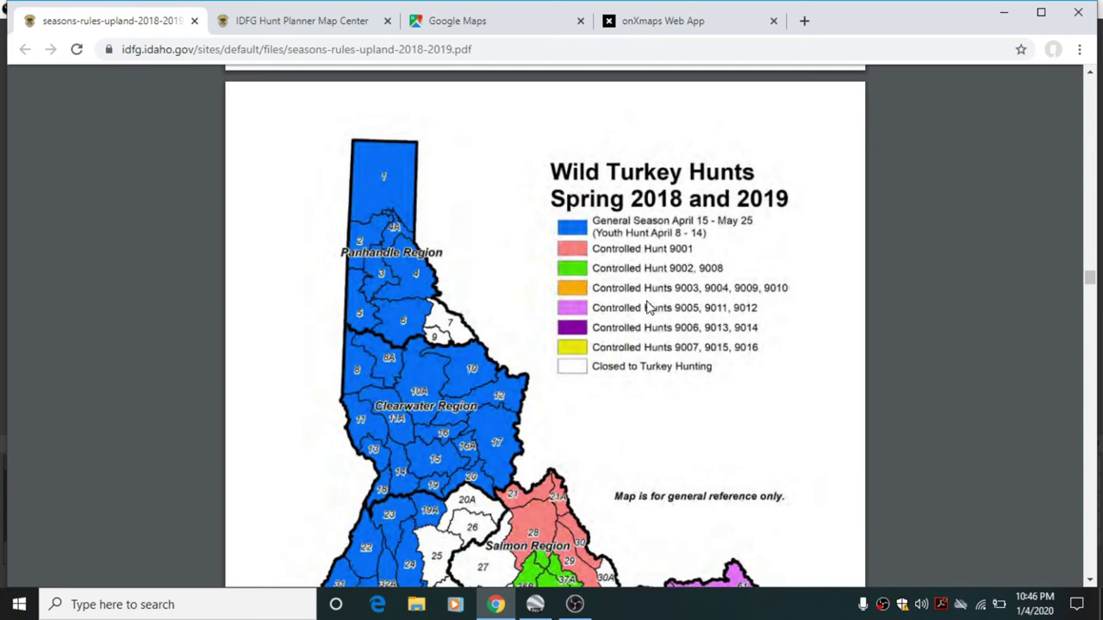
# Step: Look past the fall hunt map and examine the spring controlled hunt tables for hunt numbers, areas, dates and permits, including youth-only hunts
pyautogui.scroll(-15, 648, 307)
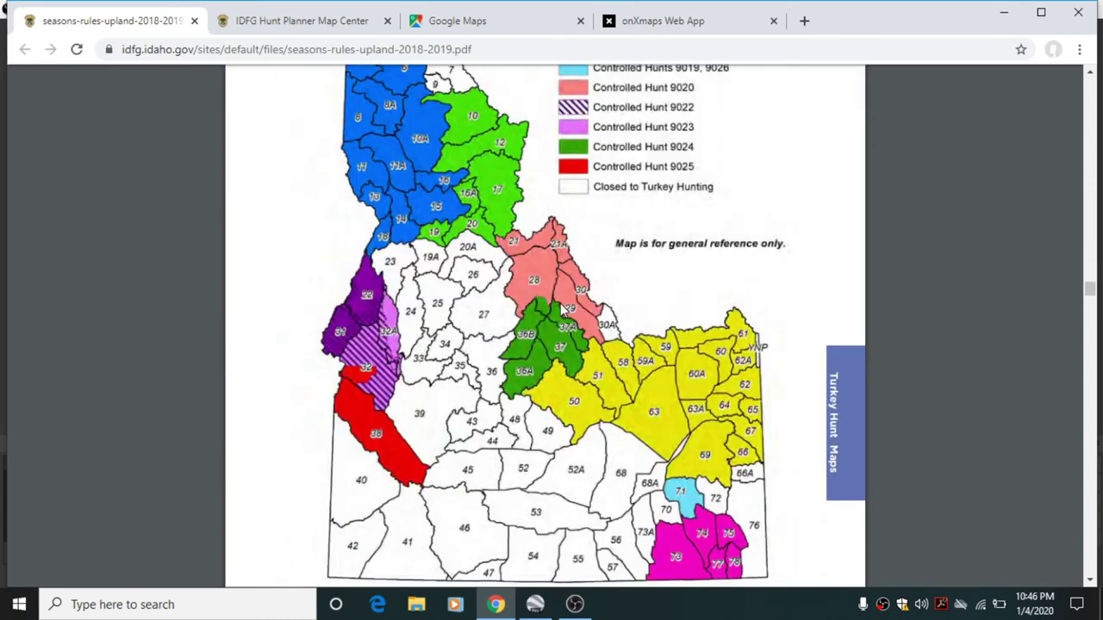
pyautogui.scroll(-6, 562, 308)
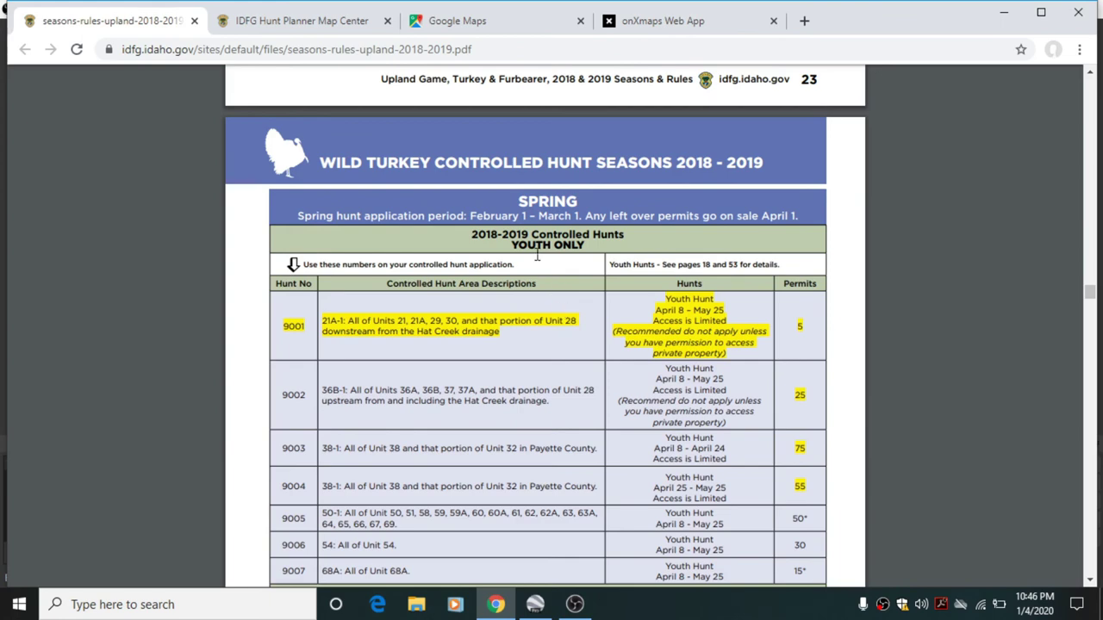
pyautogui.scroll(-3, 538, 254)
pyautogui.scroll(-3, 592, 147)
pyautogui.scroll(3, 586, 181)
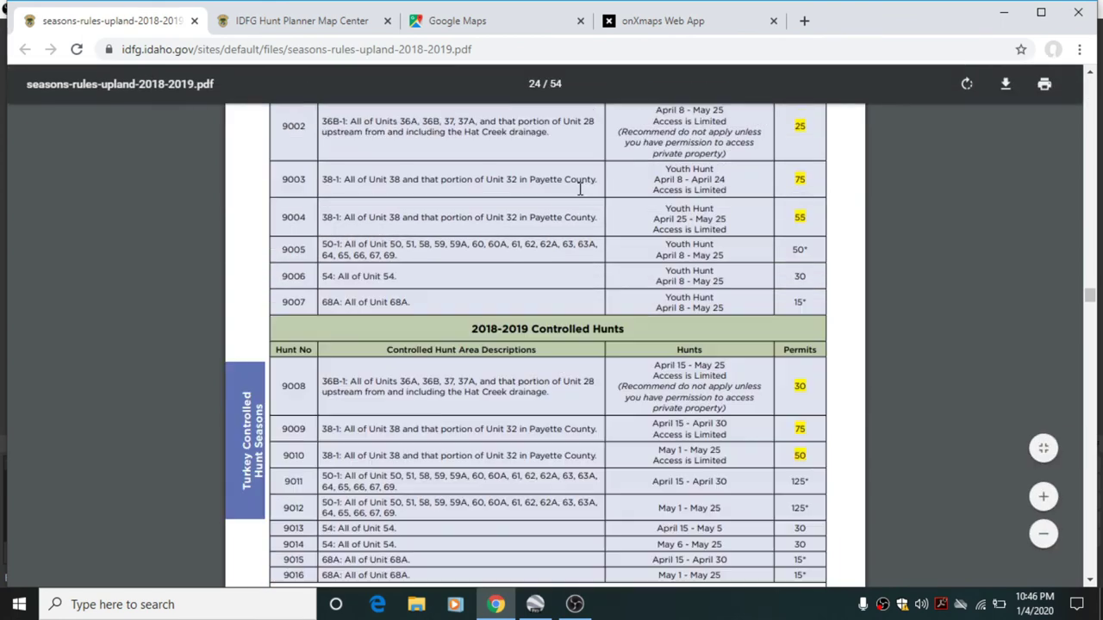
pyautogui.click(1090, 581)
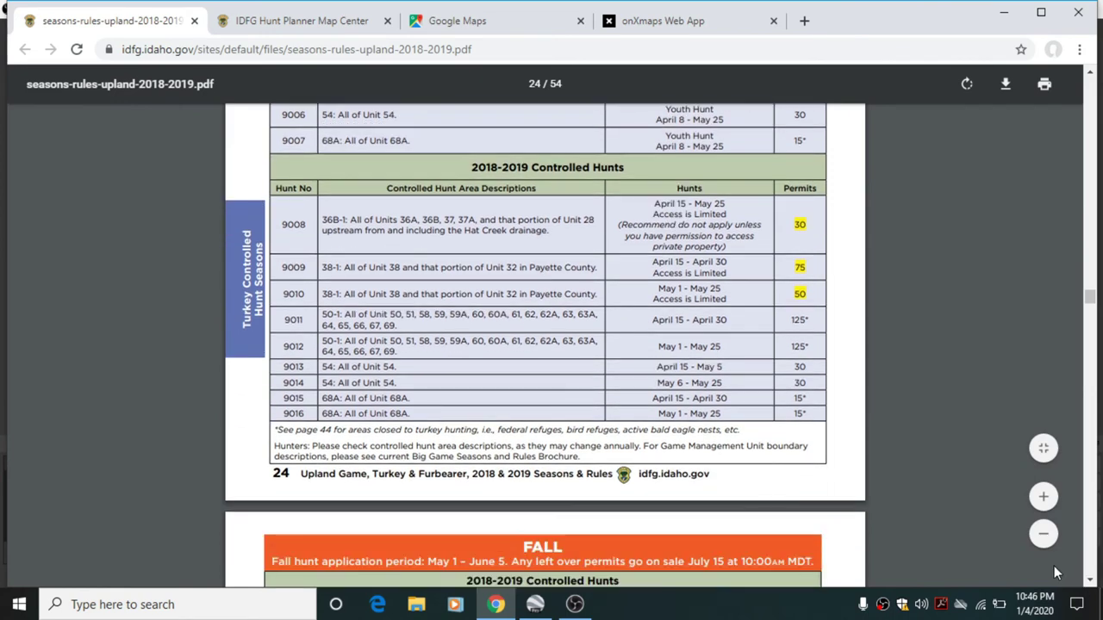
pyautogui.click(1091, 76)
pyautogui.click(1091, 76)
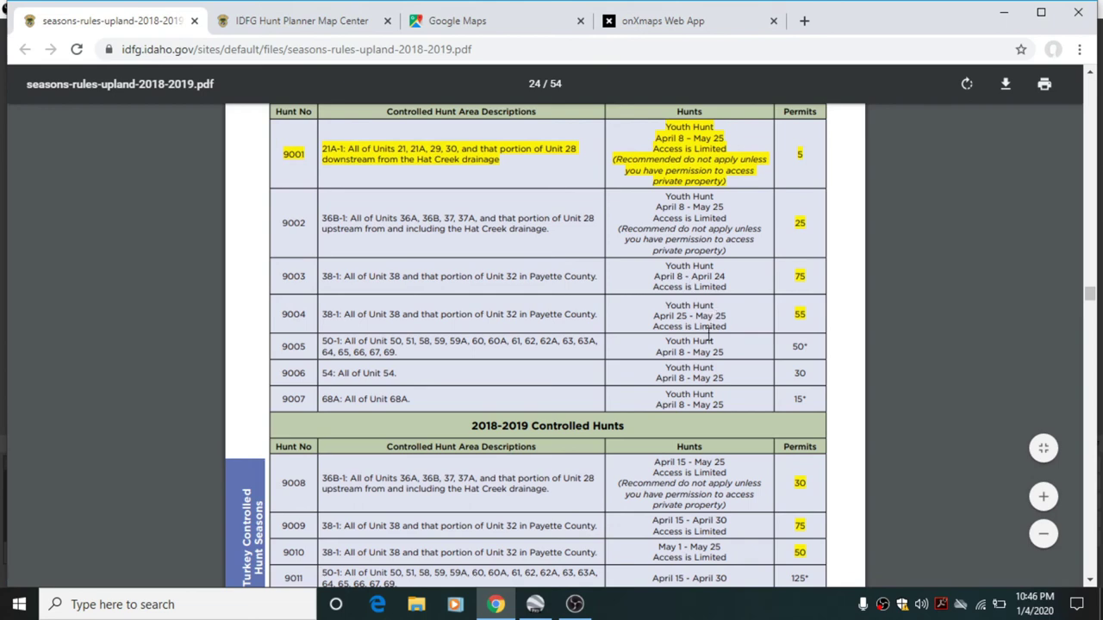
pyautogui.click(1091, 581)
pyautogui.moveTo(1091, 583); pyautogui.dragTo(1090, 583)
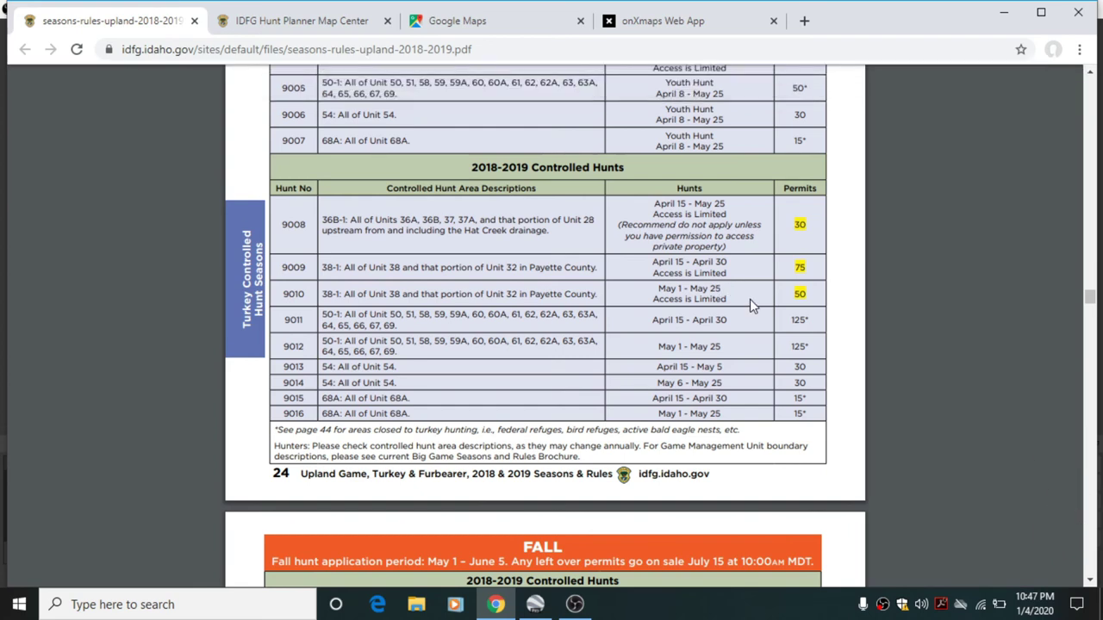
# Step: Review the controlled hunt application worksheet, from its mailing instructions to the applicant fields, hunt number choices and fees
pyautogui.scroll(-6, 638, 298)
pyautogui.scroll(-5, 547, 293)
pyautogui.scroll(-6, 547, 293)
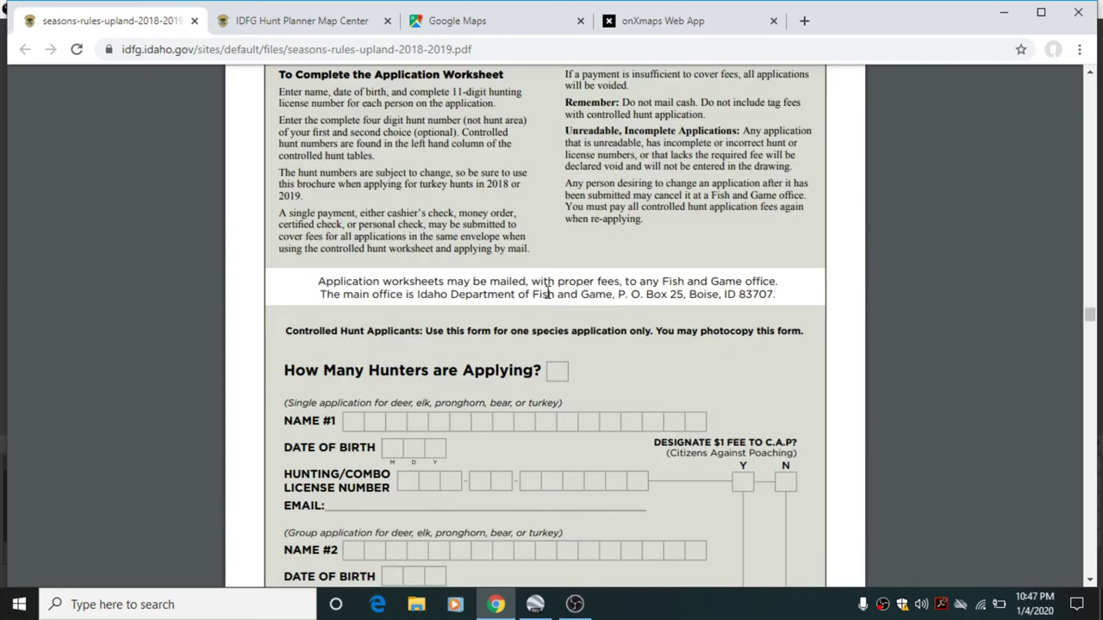
pyautogui.scroll(3, 353, 129)
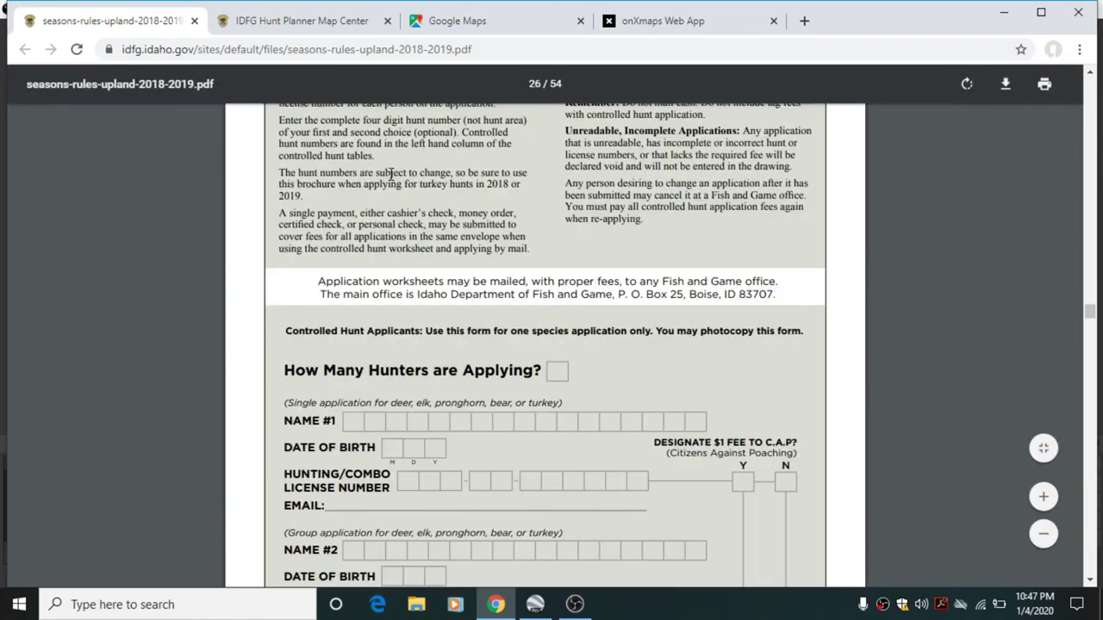
pyautogui.click(1090, 580)
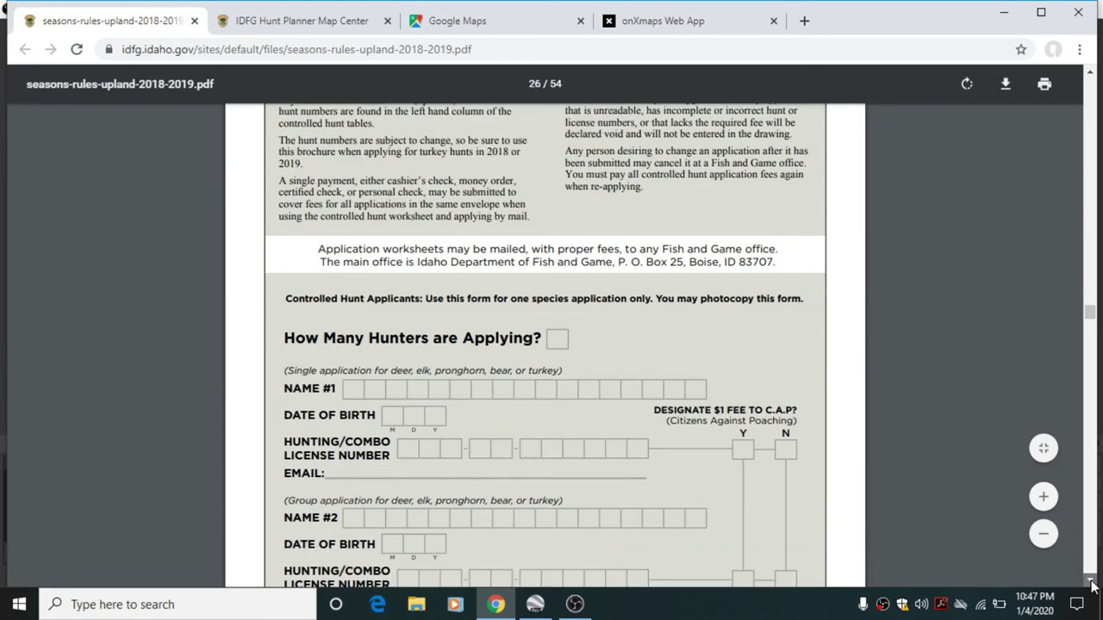
pyautogui.click(1090, 579)
pyautogui.click(1090, 580)
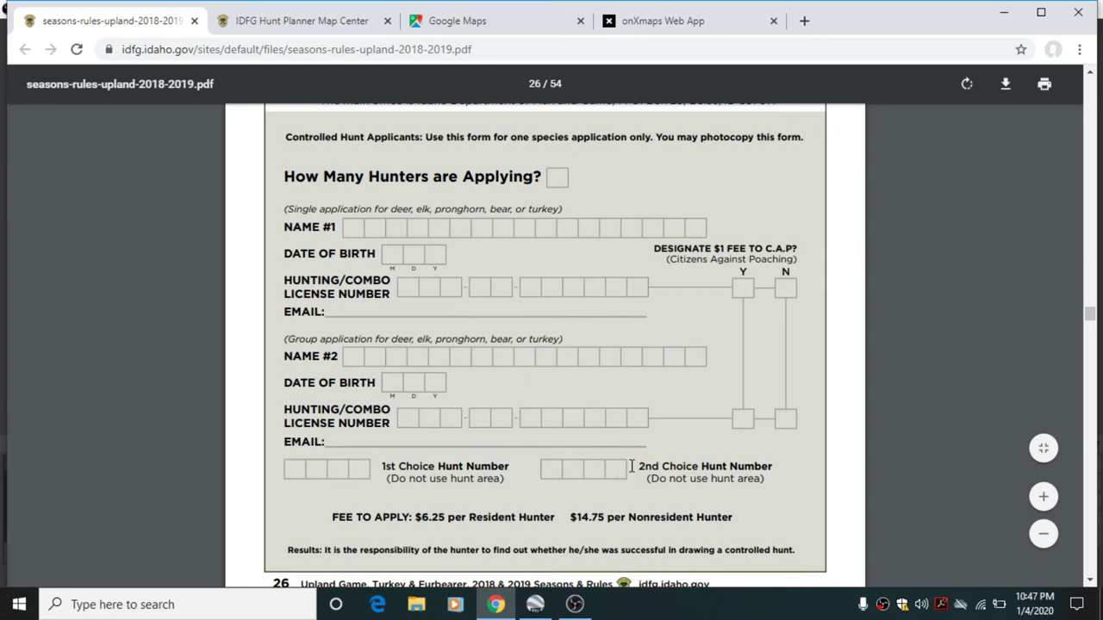
# Step: Switch to the Idaho Hunt Planner map, turn off the Game Management Units layer, and show Controlled Hunt Areas - Turkey with its legend collapsed
pyautogui.click(301, 23)
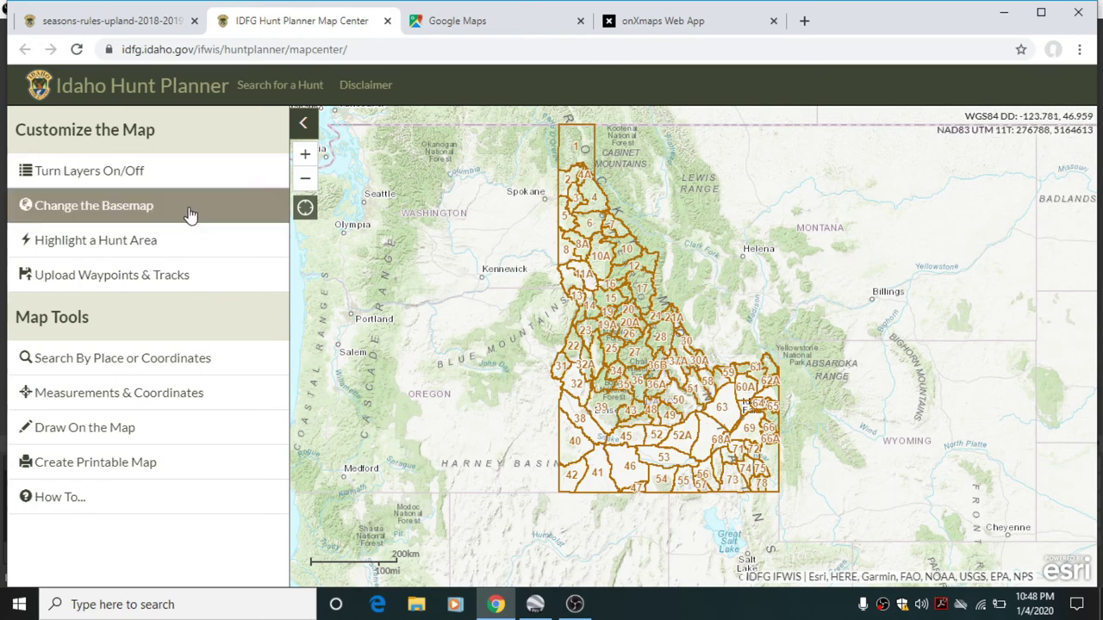
pyautogui.click(142, 188)
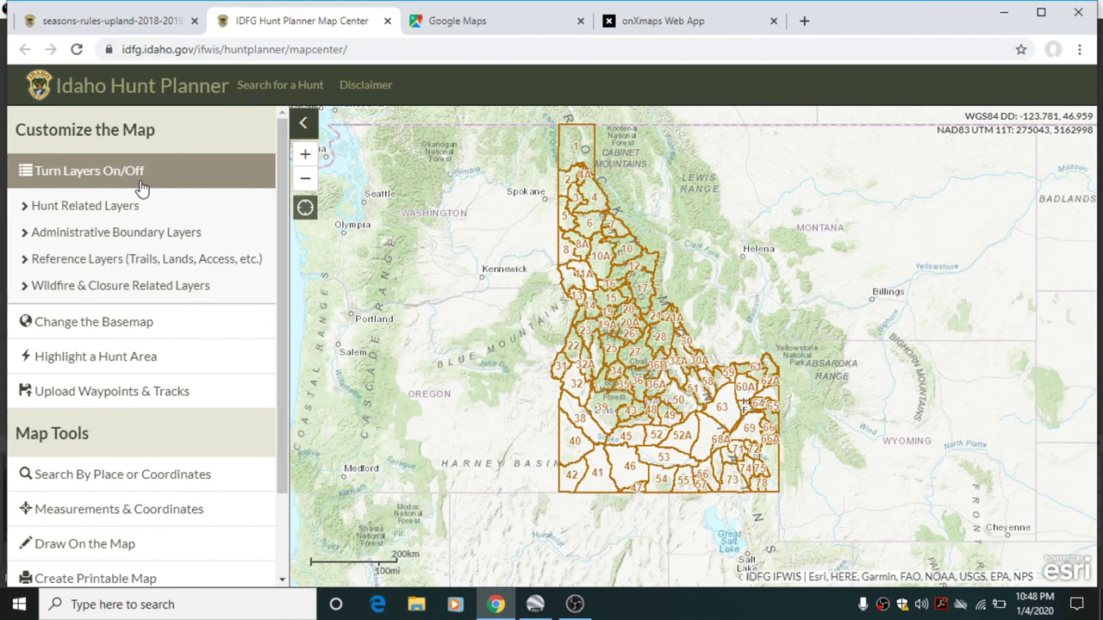
pyautogui.click(128, 208)
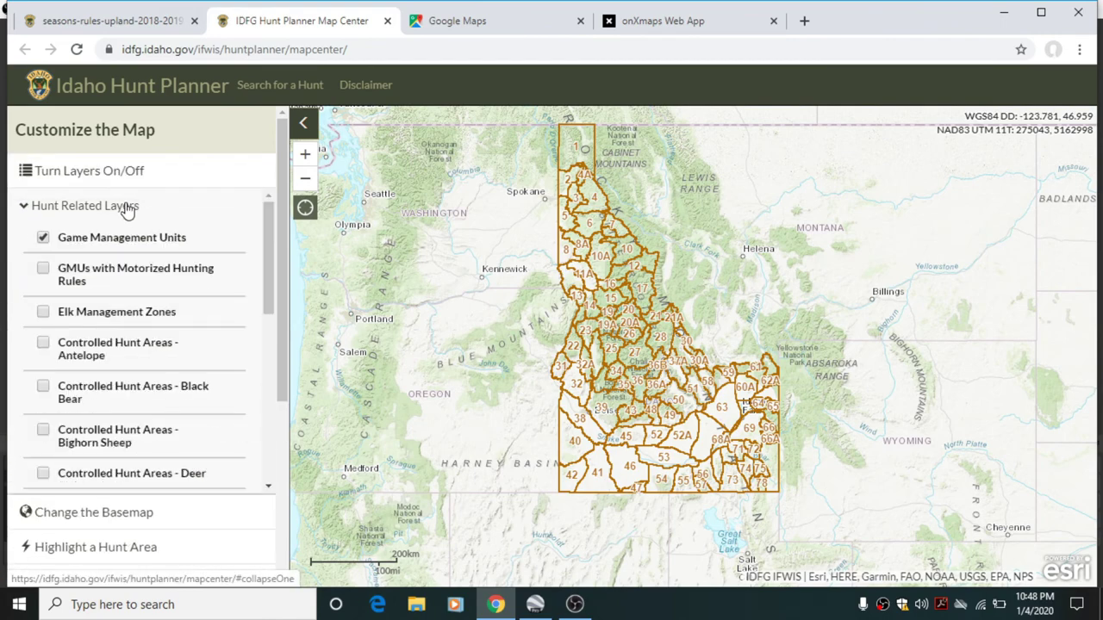
pyautogui.click(43, 238)
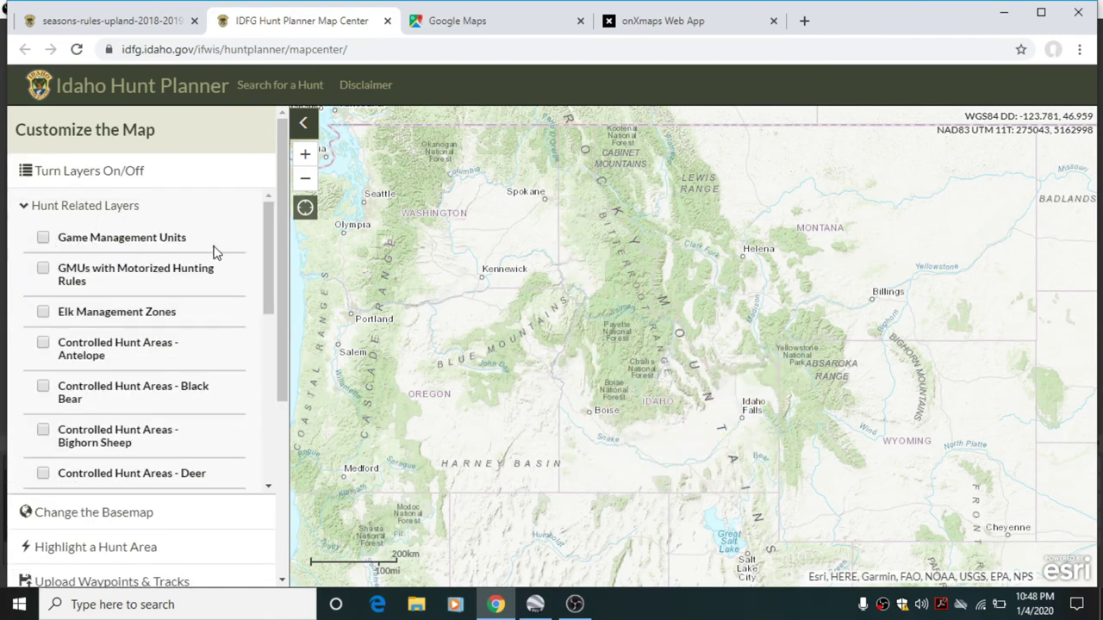
pyautogui.moveTo(267, 252); pyautogui.dragTo(264, 350)
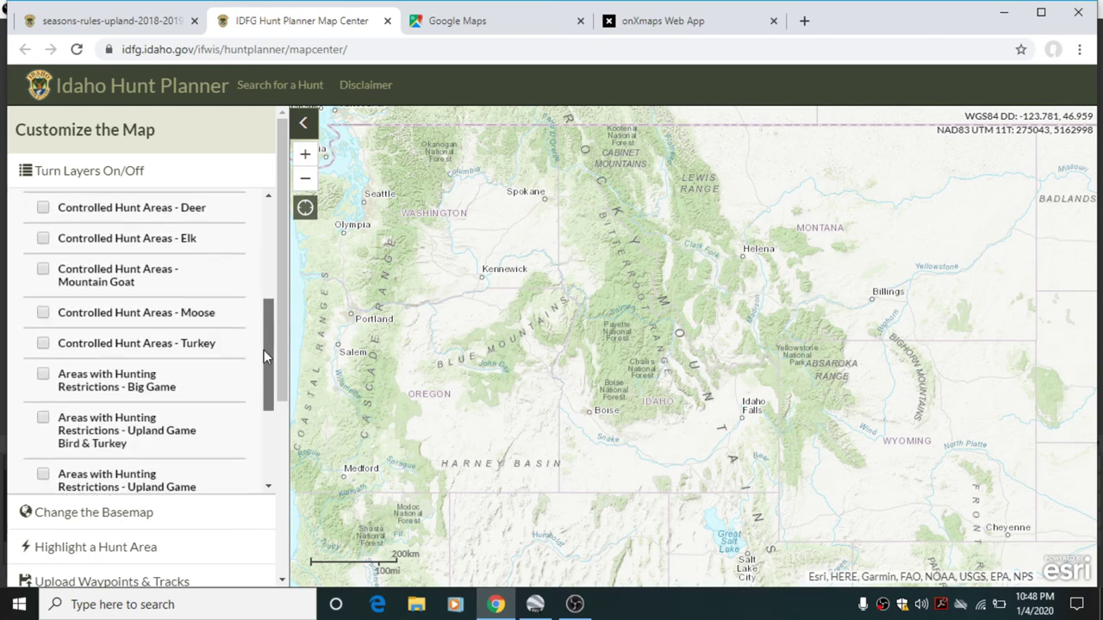
pyautogui.click(44, 343)
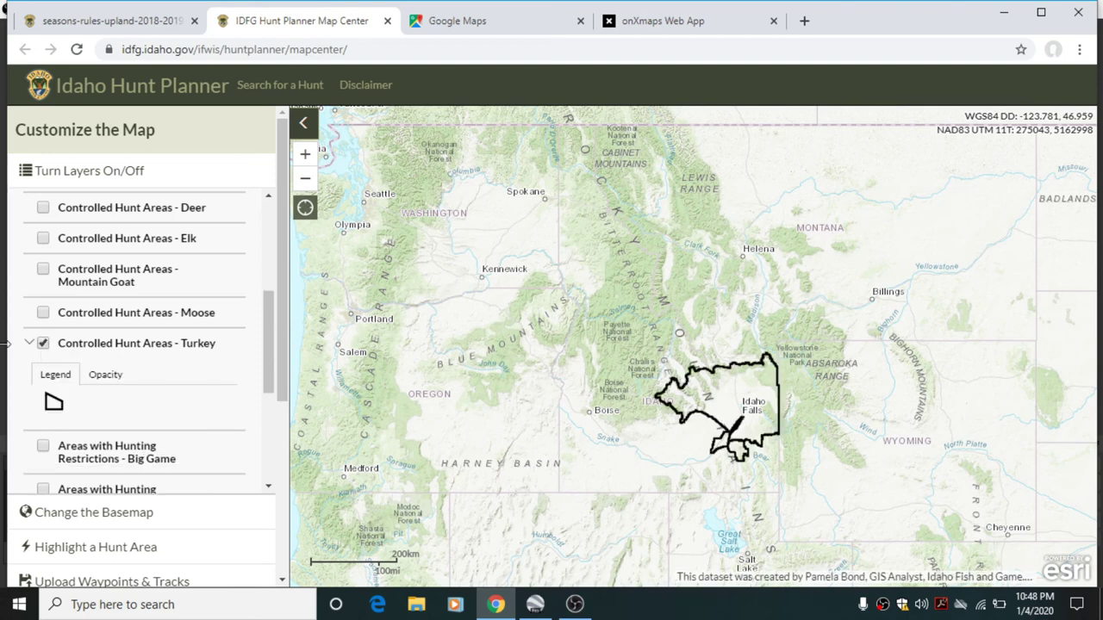
pyautogui.click(29, 344)
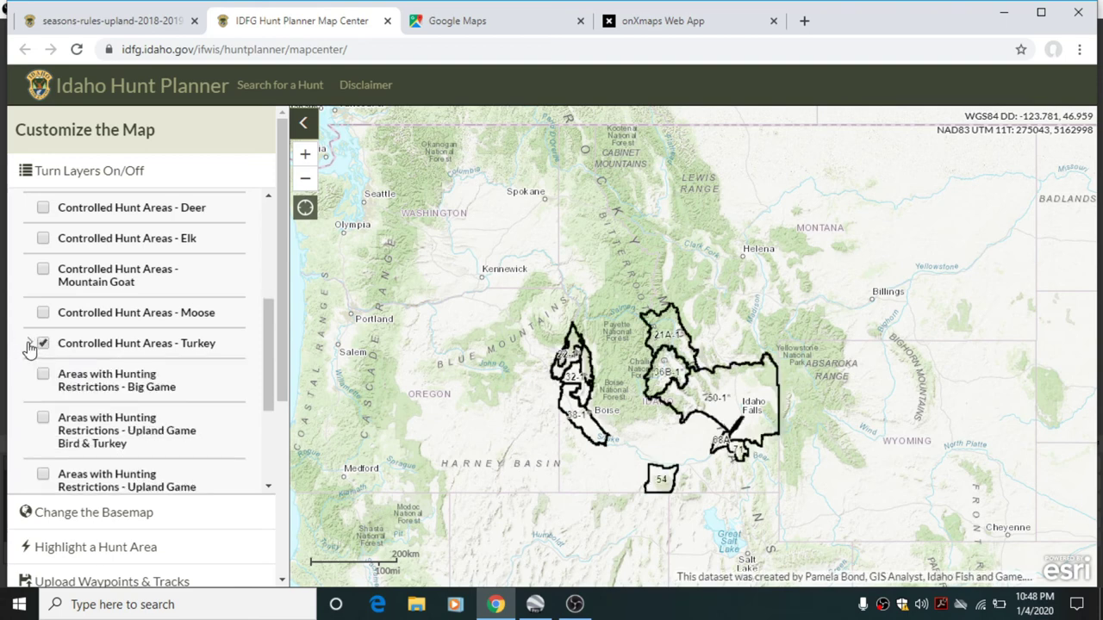
# Step: Look through the Administrative Boundary and Reference Layers and turn on the Wildlife Management Areas layer
pyautogui.moveTo(267, 339); pyautogui.dragTo(264, 450)
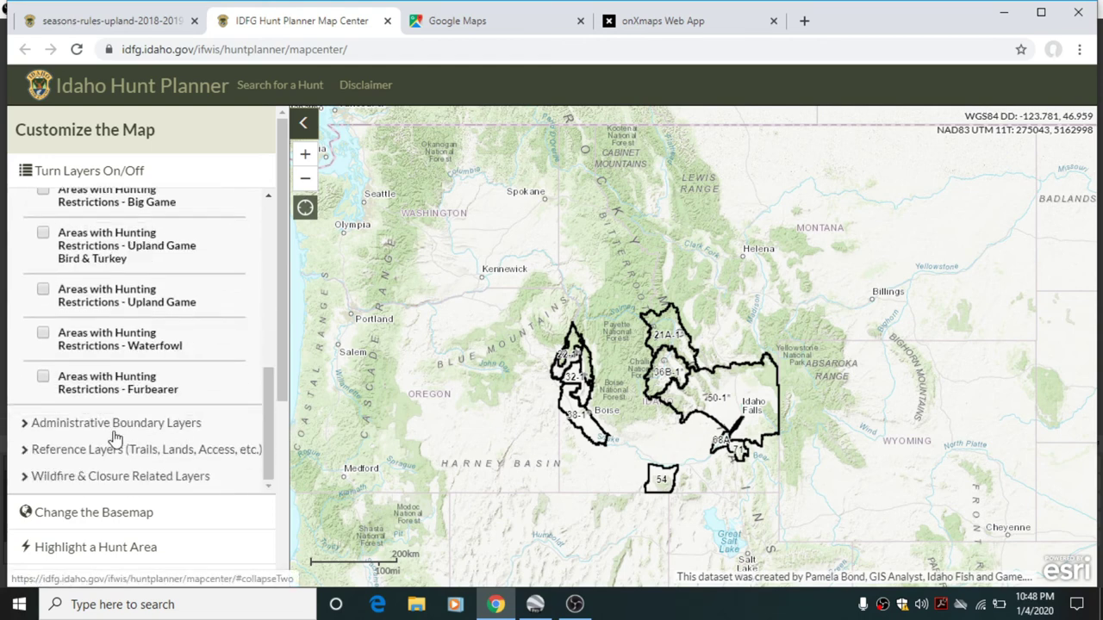
pyautogui.click(38, 425)
pyautogui.scroll(-3, 215, 320)
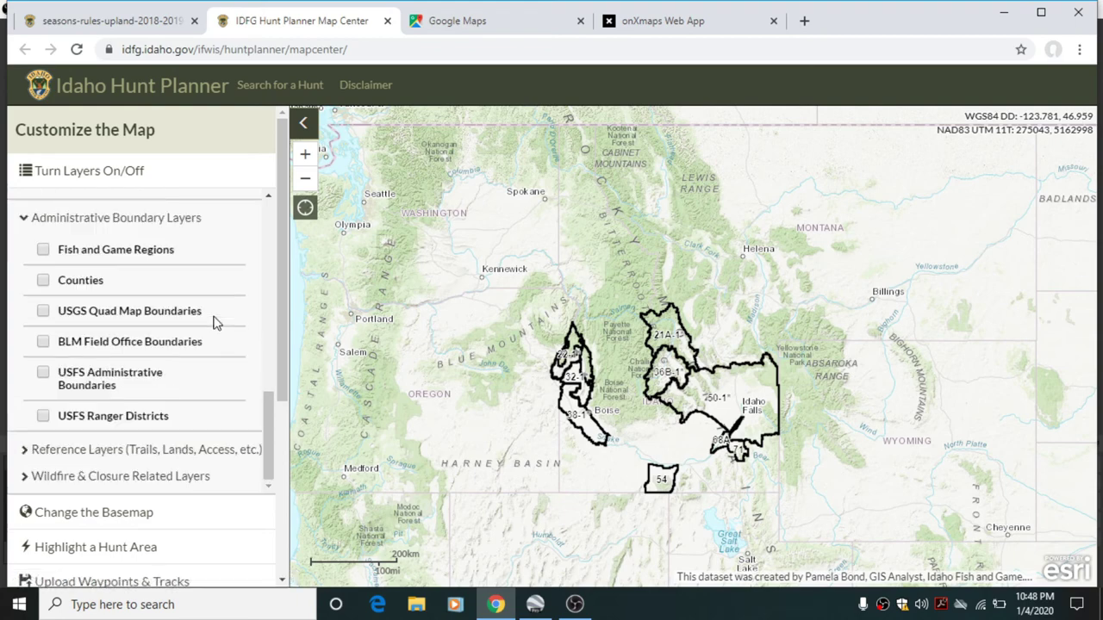
pyautogui.click(23, 219)
pyautogui.click(67, 450)
pyautogui.scroll(-3, 67, 461)
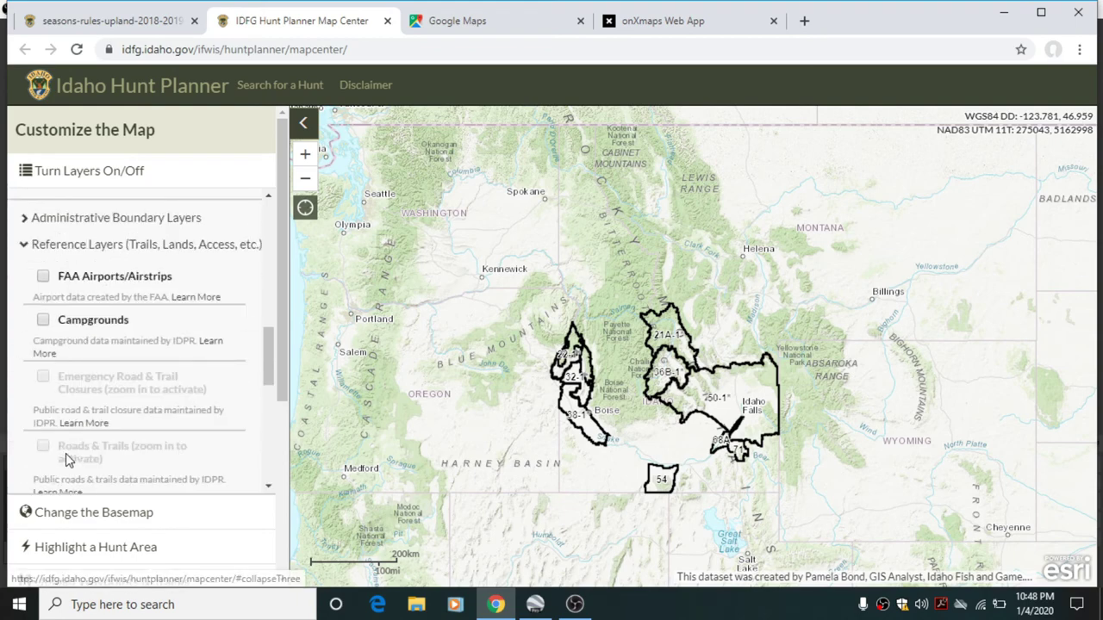
pyautogui.scroll(-3, 140, 288)
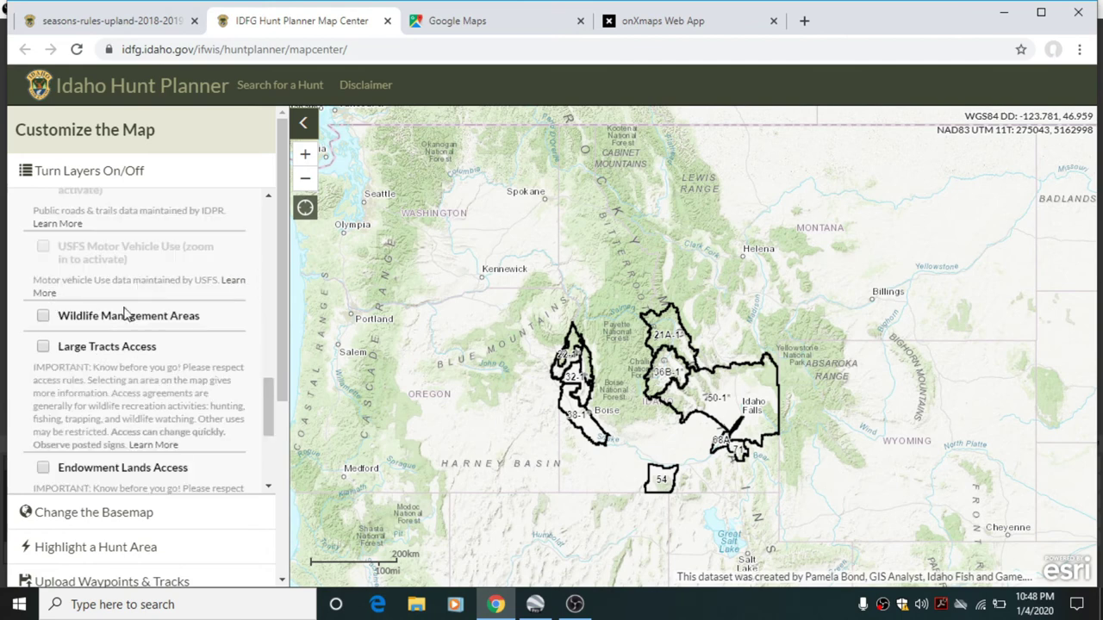
pyautogui.click(43, 318)
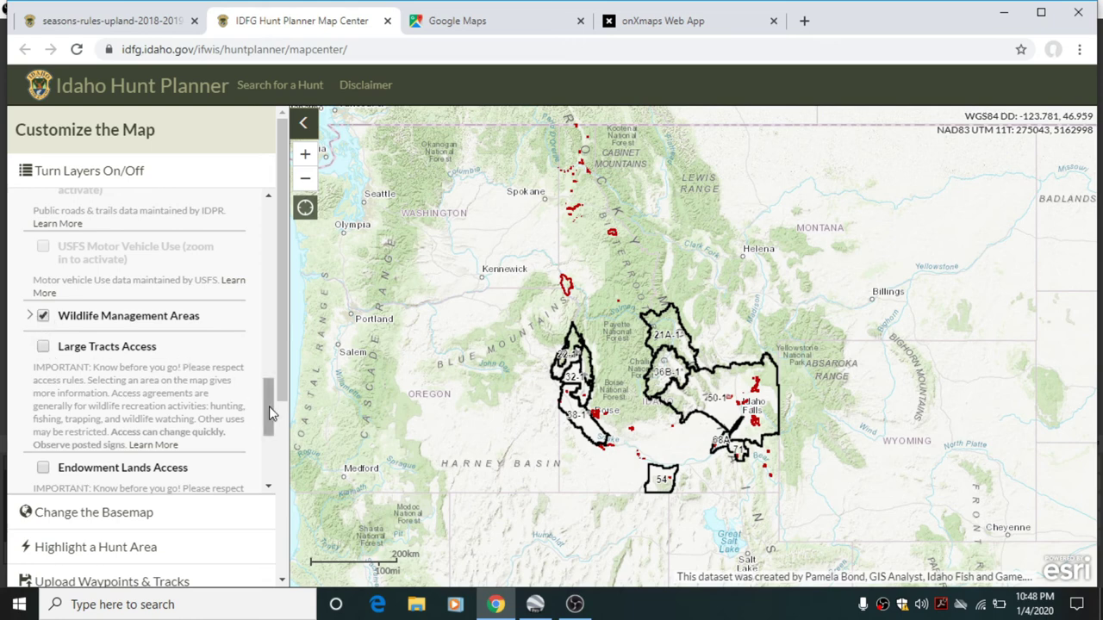
pyautogui.moveTo(267, 420); pyautogui.dragTo(268, 464)
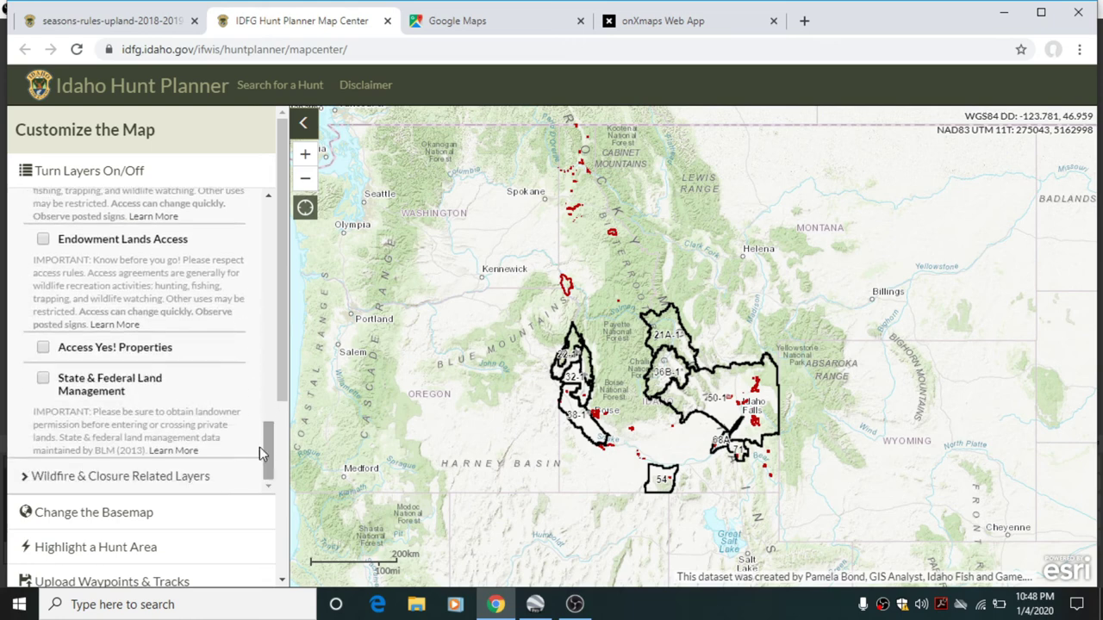
# Step: Change the basemap to Esri Imagery w/Labels and hide the map options to view the full map
pyautogui.click(171, 177)
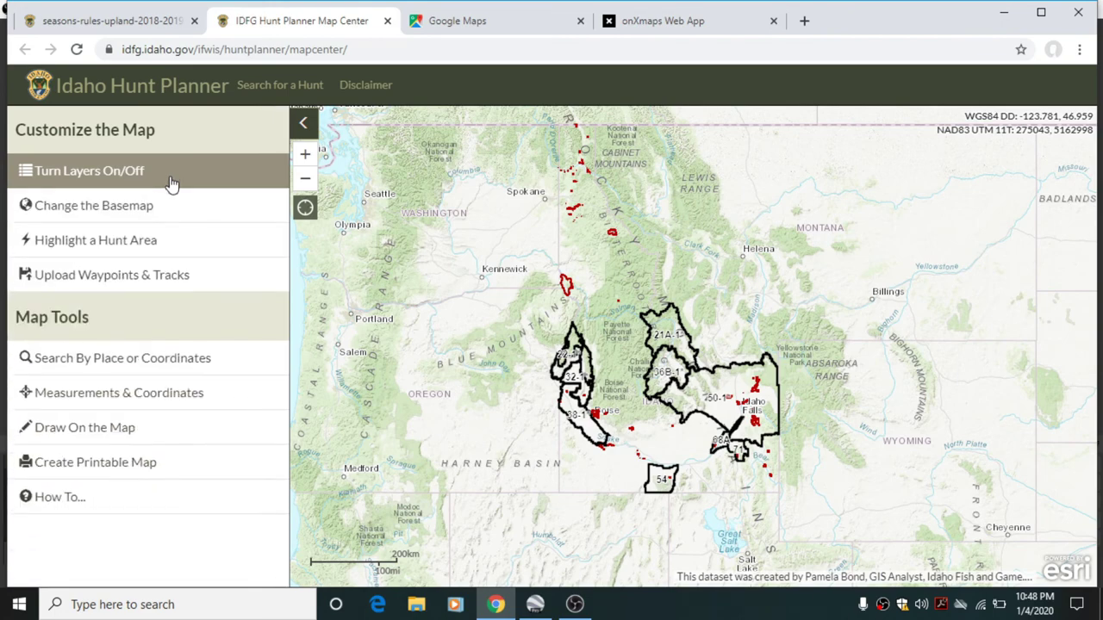
pyautogui.click(176, 209)
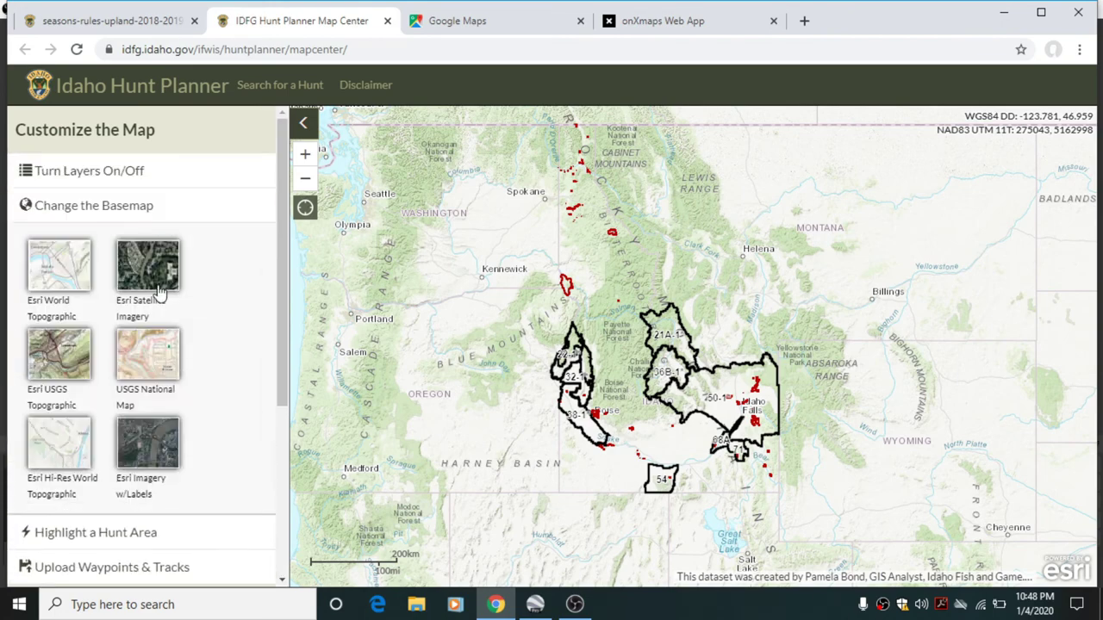
pyautogui.click(148, 455)
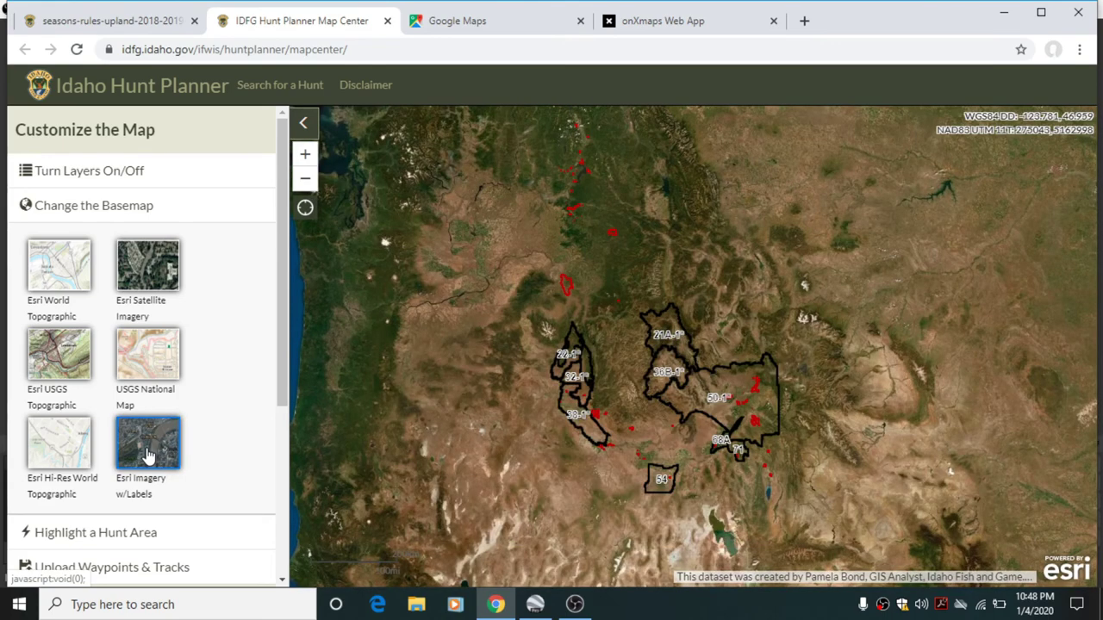
pyautogui.click(302, 122)
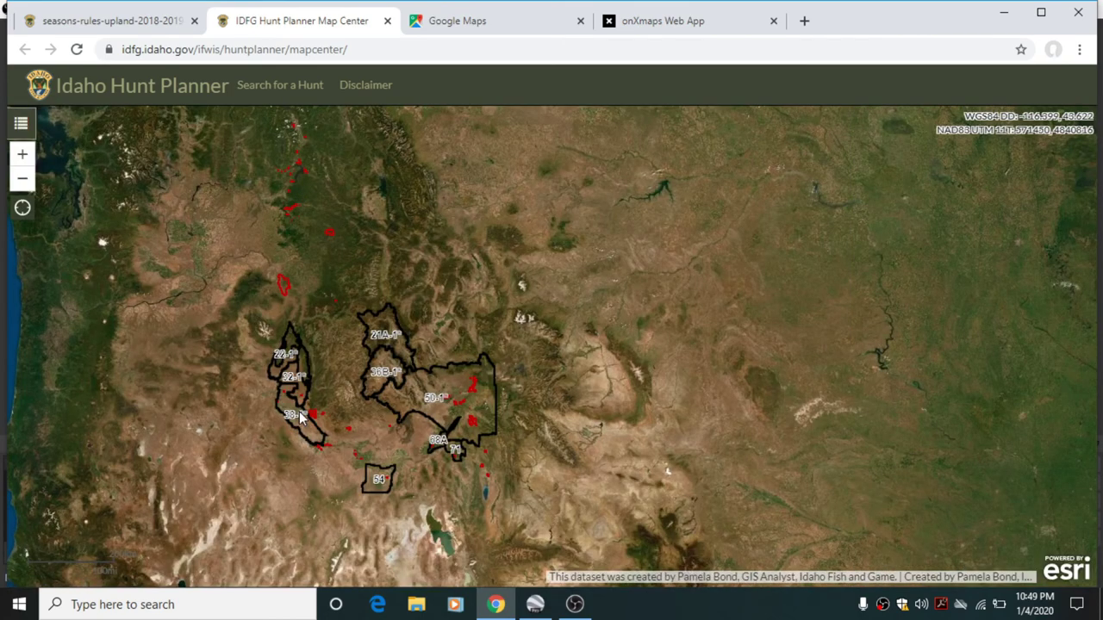
# Step: Find the turkey hunt areas around Boise and view the details of the one directly northwest of the city, closing its information afterward
pyautogui.scroll(1, 299, 417)
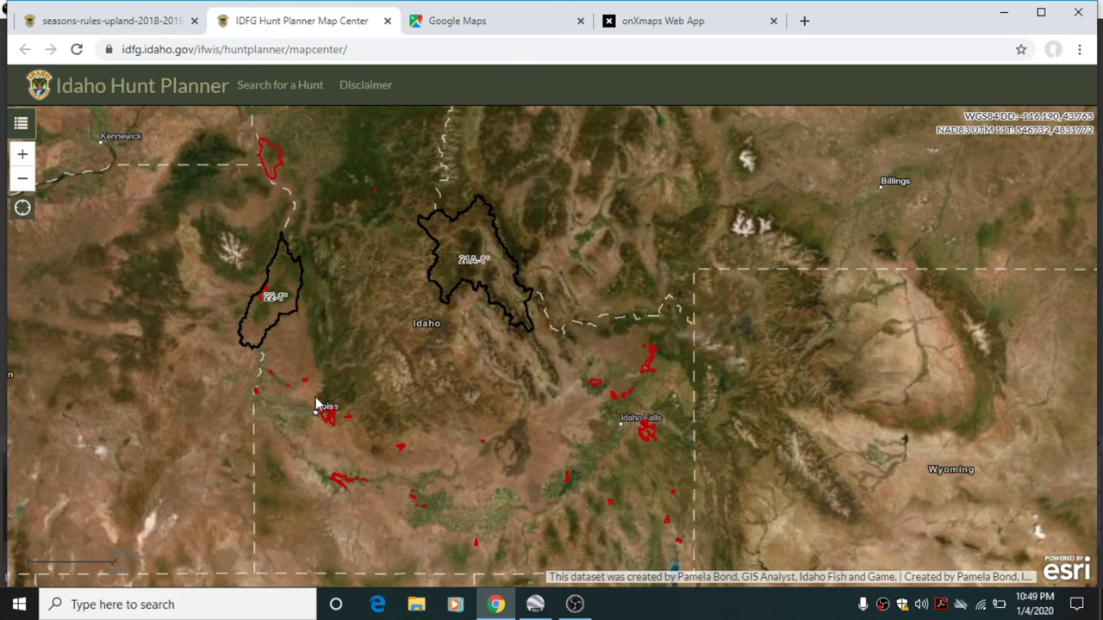
pyautogui.scroll(1, 316, 401)
pyautogui.scroll(1, 408, 343)
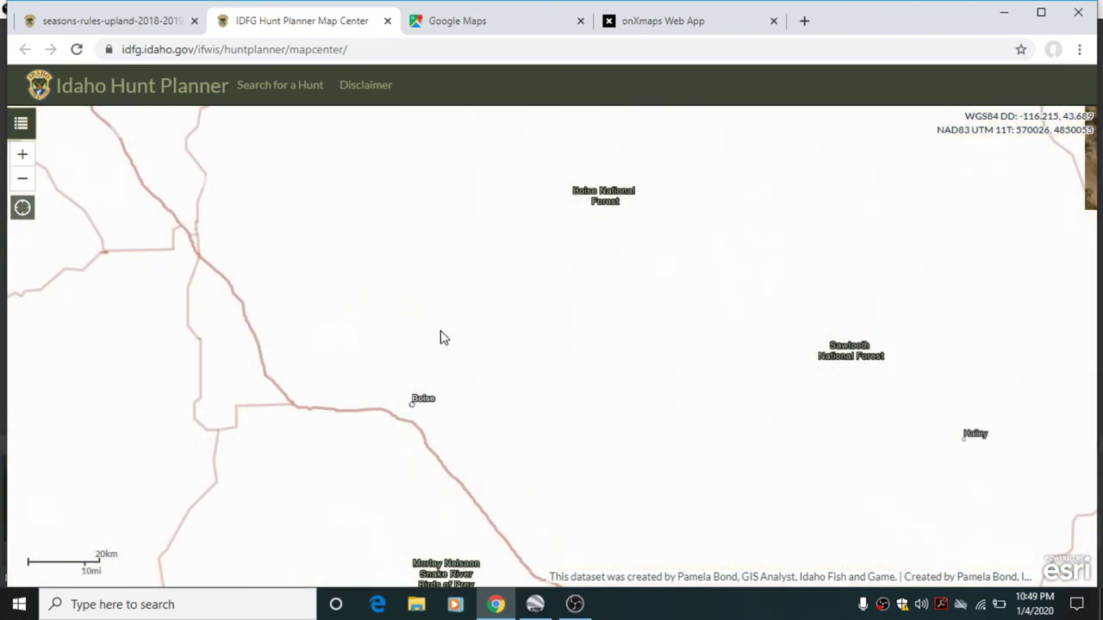
pyautogui.moveTo(439, 336); pyautogui.dragTo(494, 305)
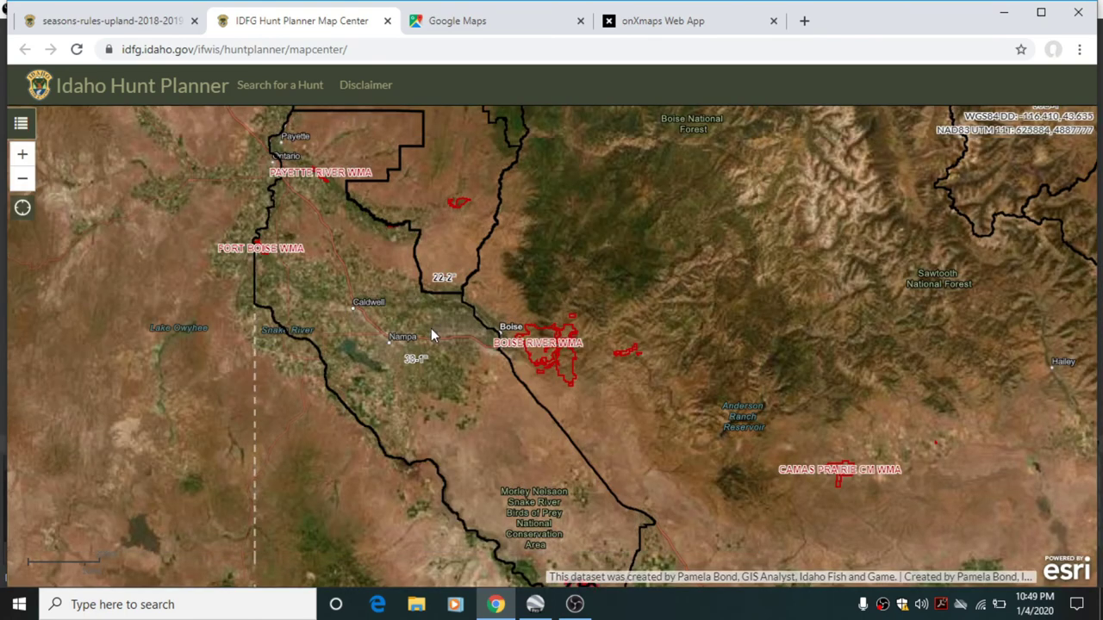
pyautogui.click(443, 238)
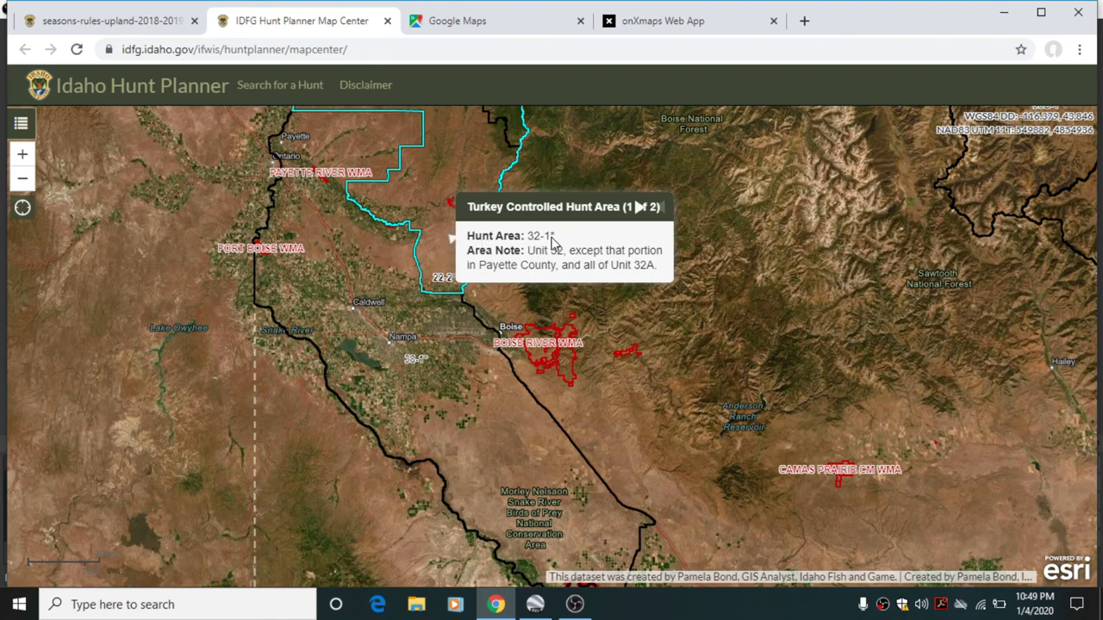
pyautogui.click(661, 209)
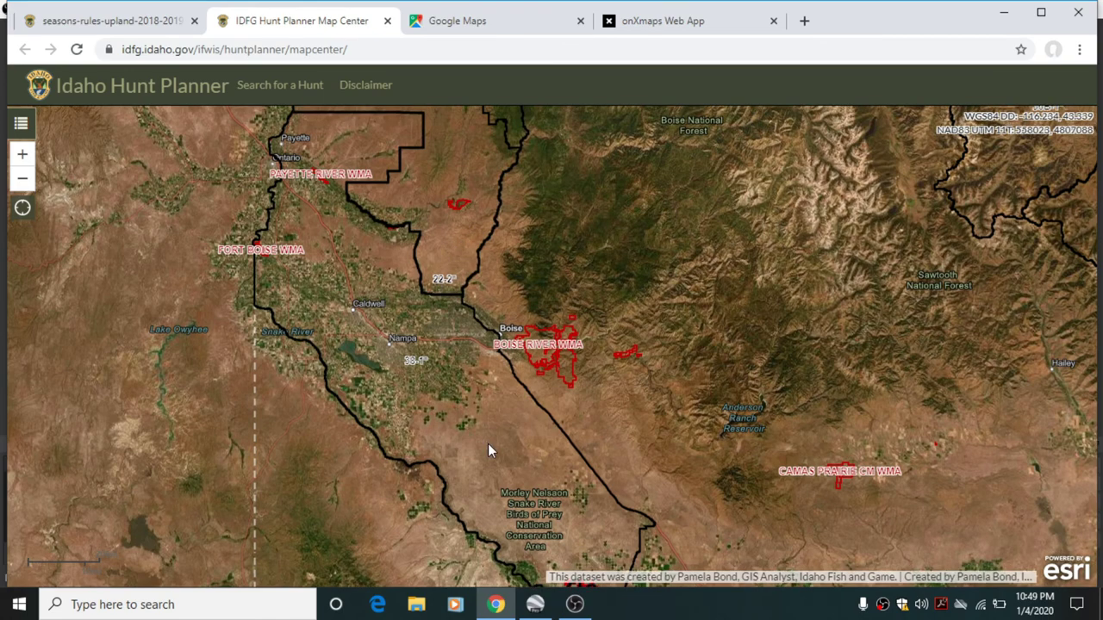
# Step: Examine the wildlife management areas in and around hunt area 32-1, including Montour, Payette River and Fort Boise
pyautogui.moveTo(417, 330); pyautogui.dragTo(396, 431)
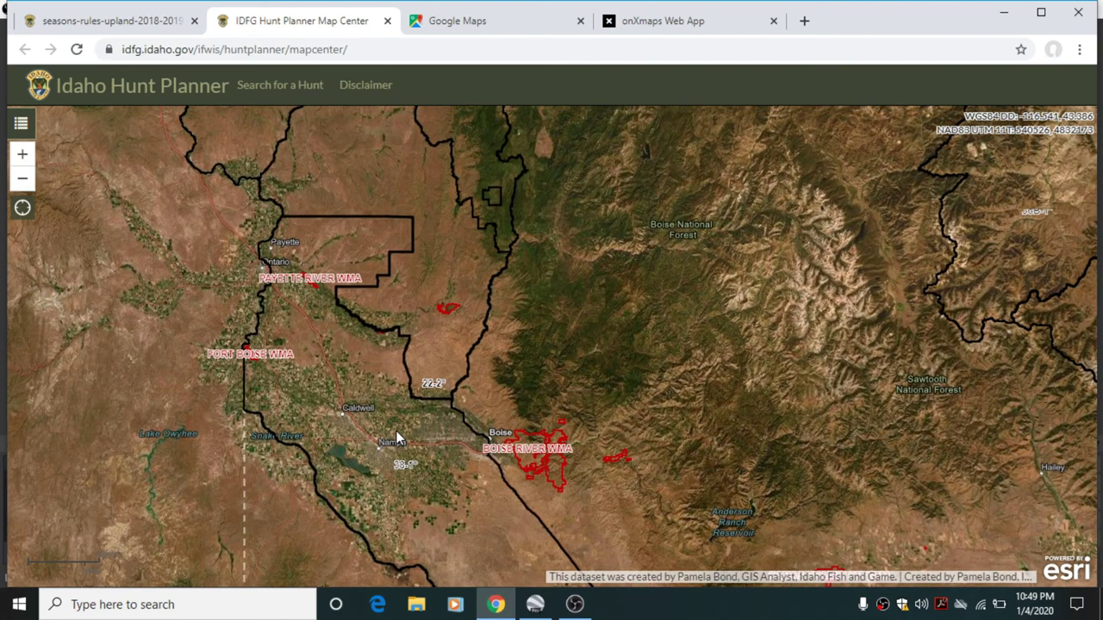
pyautogui.scroll(1, 390, 374)
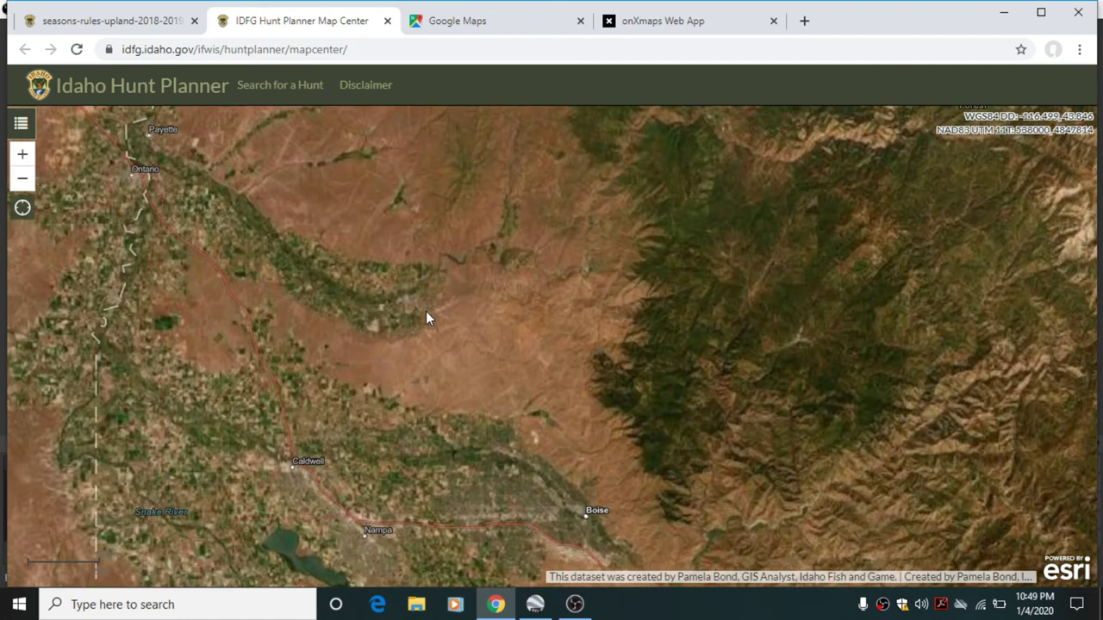
pyautogui.scroll(1, 433, 315)
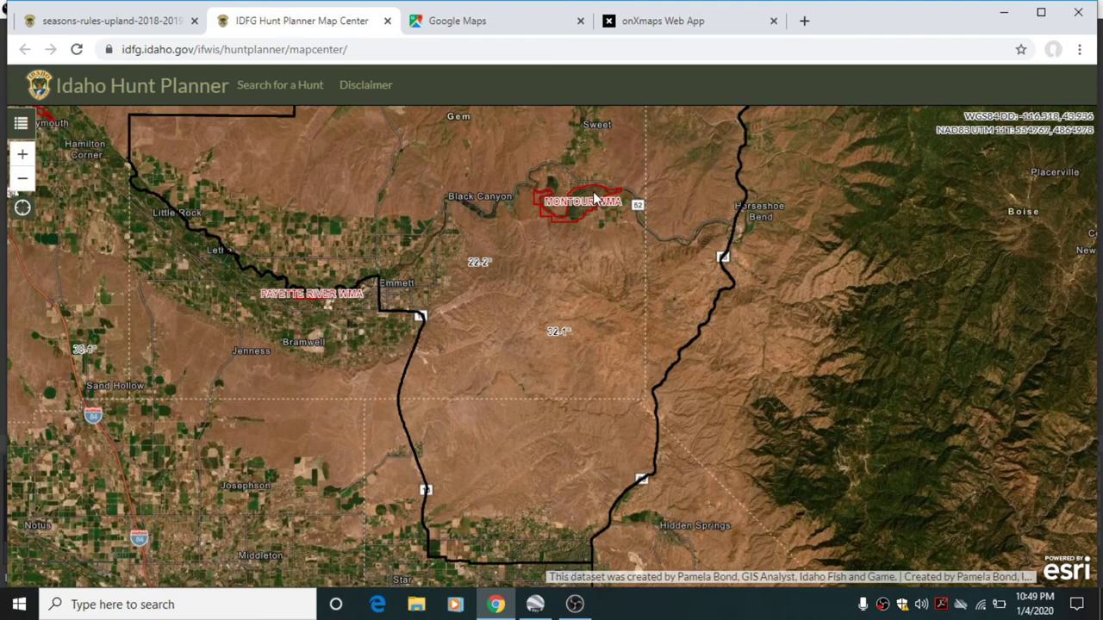
pyautogui.moveTo(221, 306); pyautogui.dragTo(379, 366)
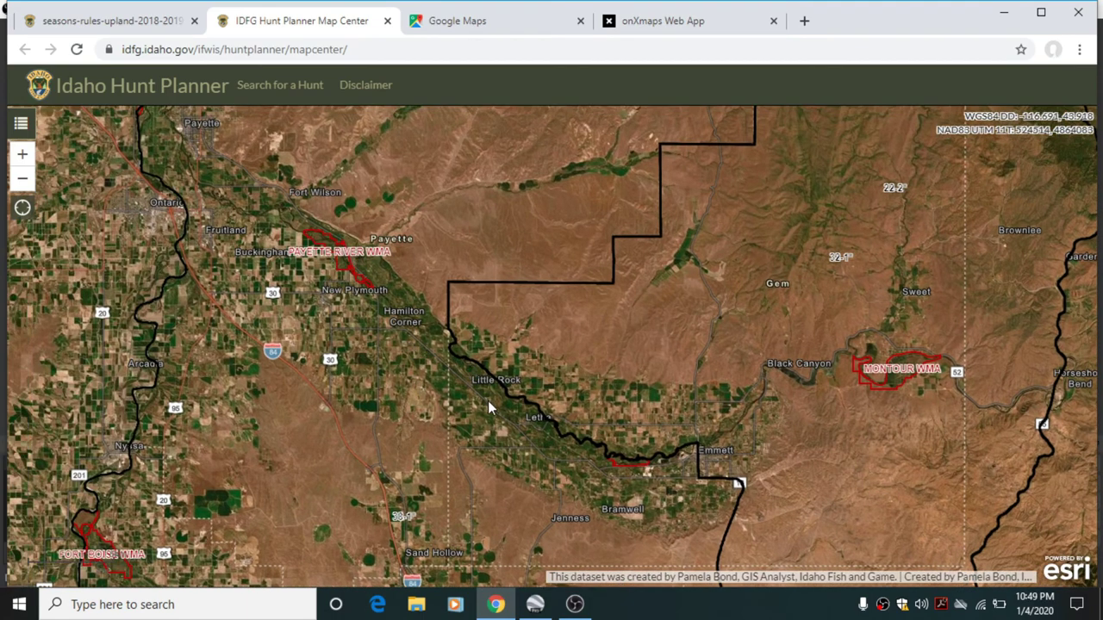
pyautogui.moveTo(511, 445); pyautogui.dragTo(433, 268)
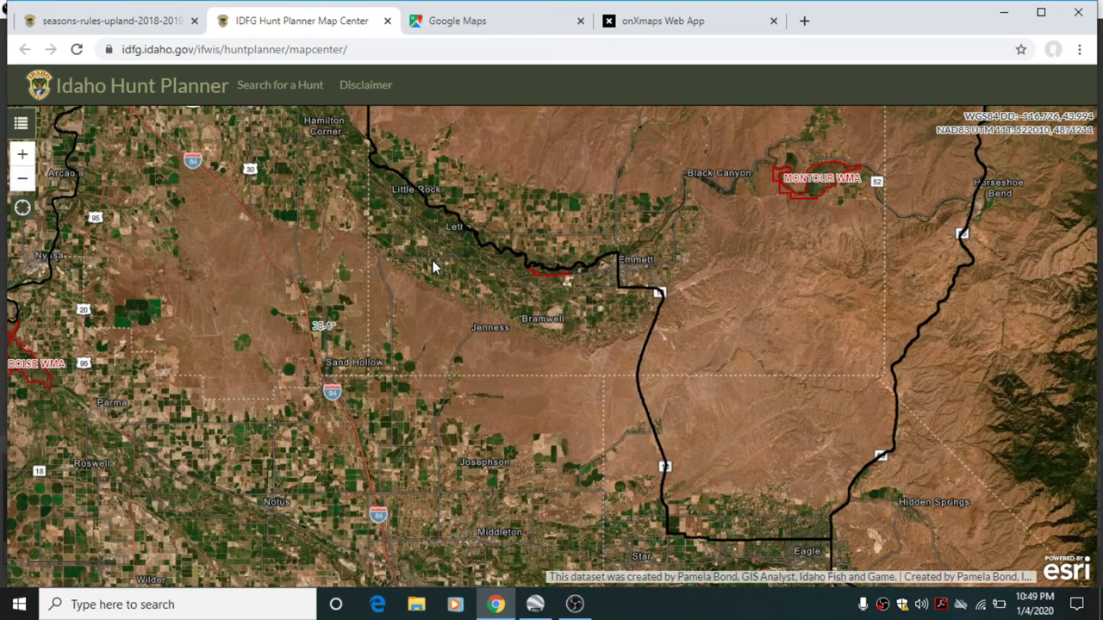
pyautogui.moveTo(138, 405); pyautogui.dragTo(276, 368)
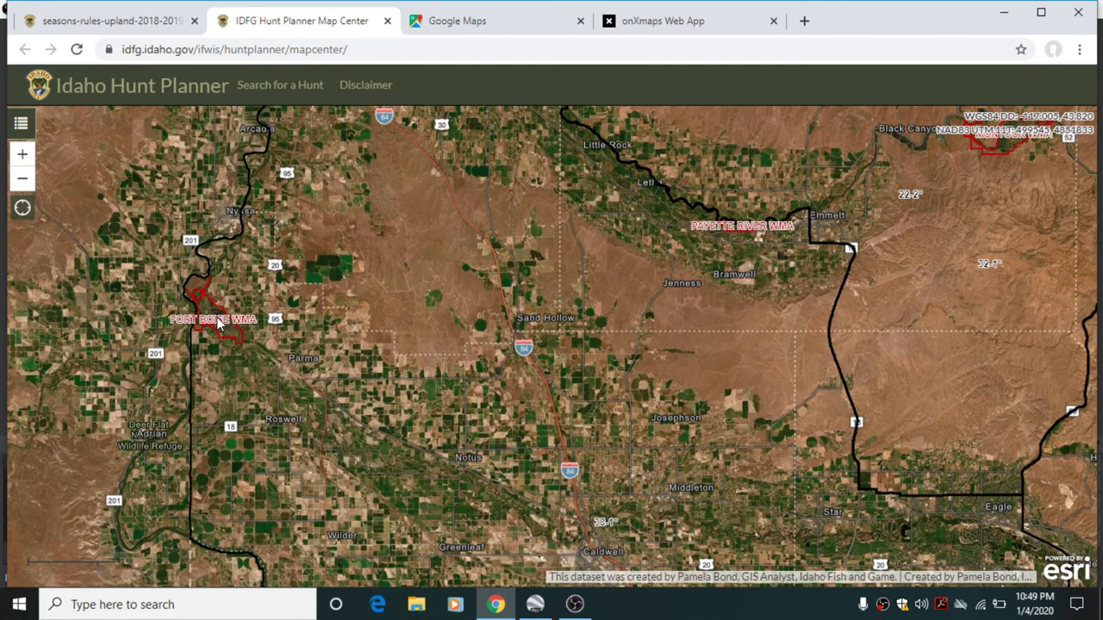
pyautogui.press('Right')
pyautogui.press('Right')
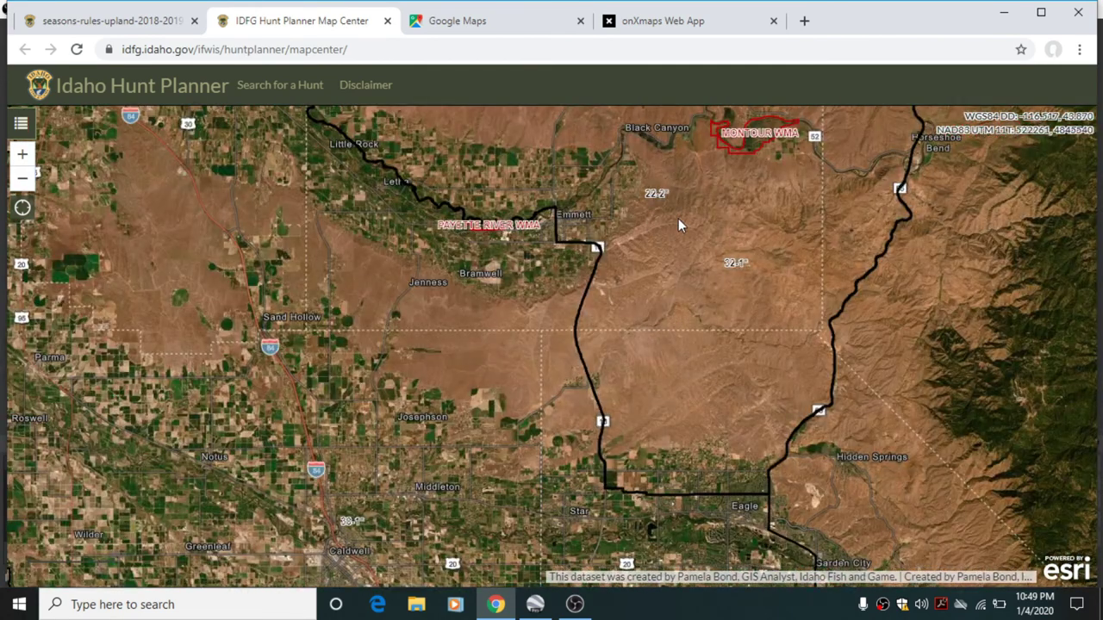
# Step: Examine Montour WMA up close, following its boundary from the whole area to the southern edge along Shalerock Rd
pyautogui.moveTo(678, 218); pyautogui.dragTo(483, 440)
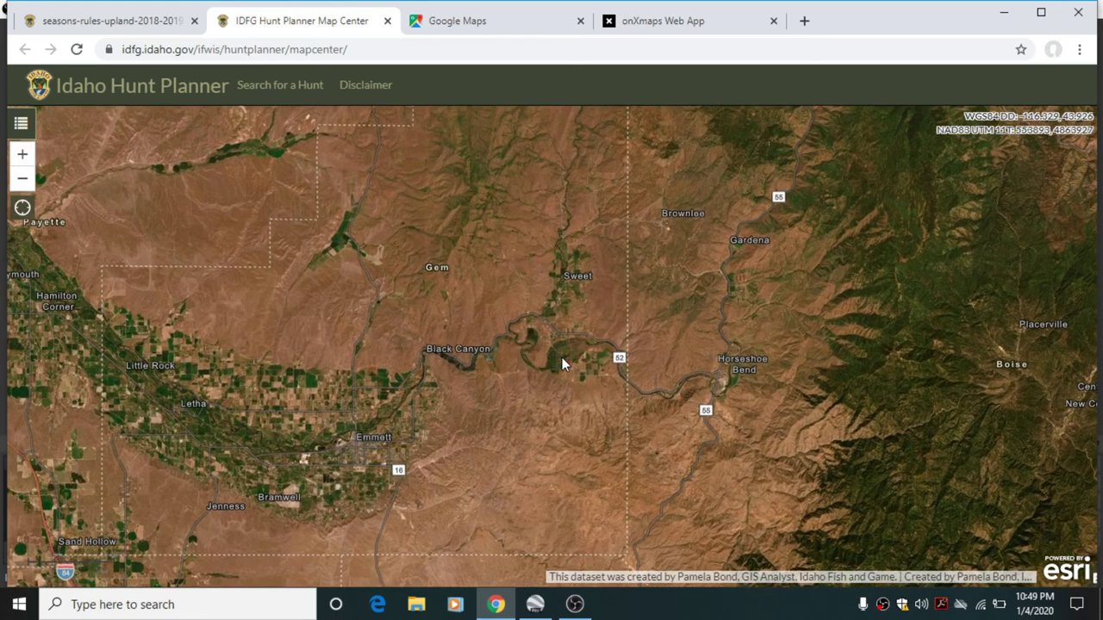
pyautogui.scroll(4, 562, 362)
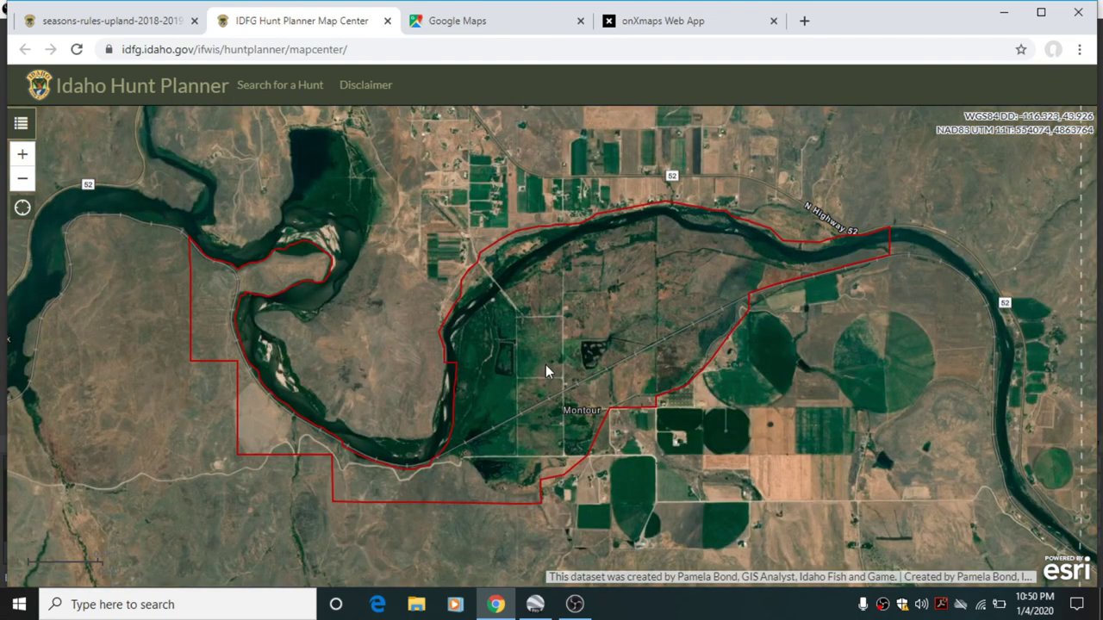
pyautogui.moveTo(532, 311); pyautogui.dragTo(526, 295)
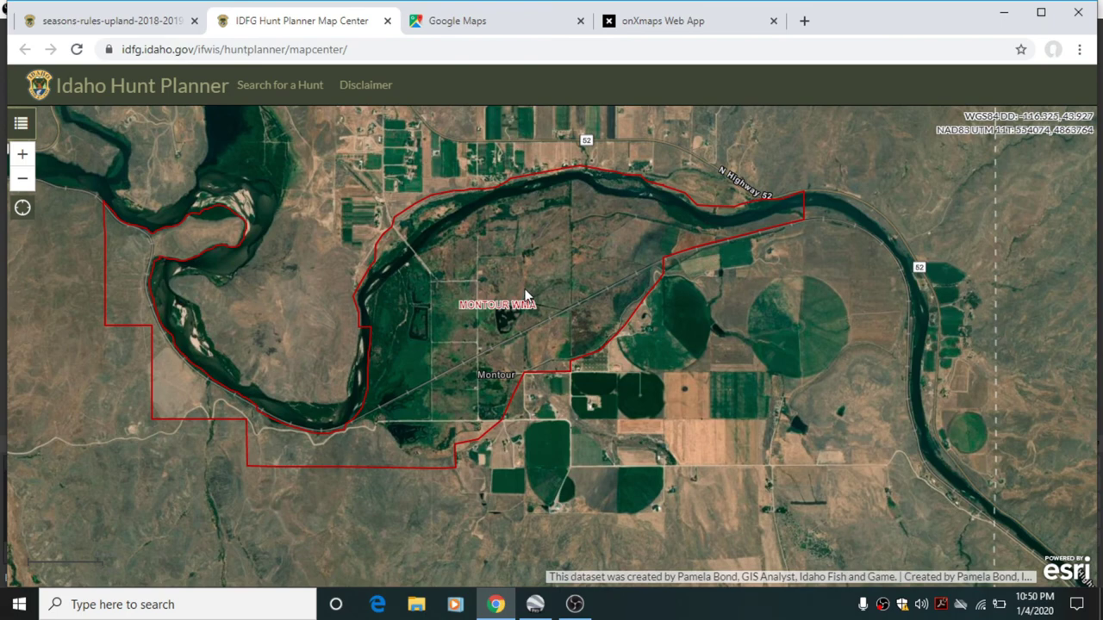
pyautogui.moveTo(527, 296); pyautogui.dragTo(499, 218)
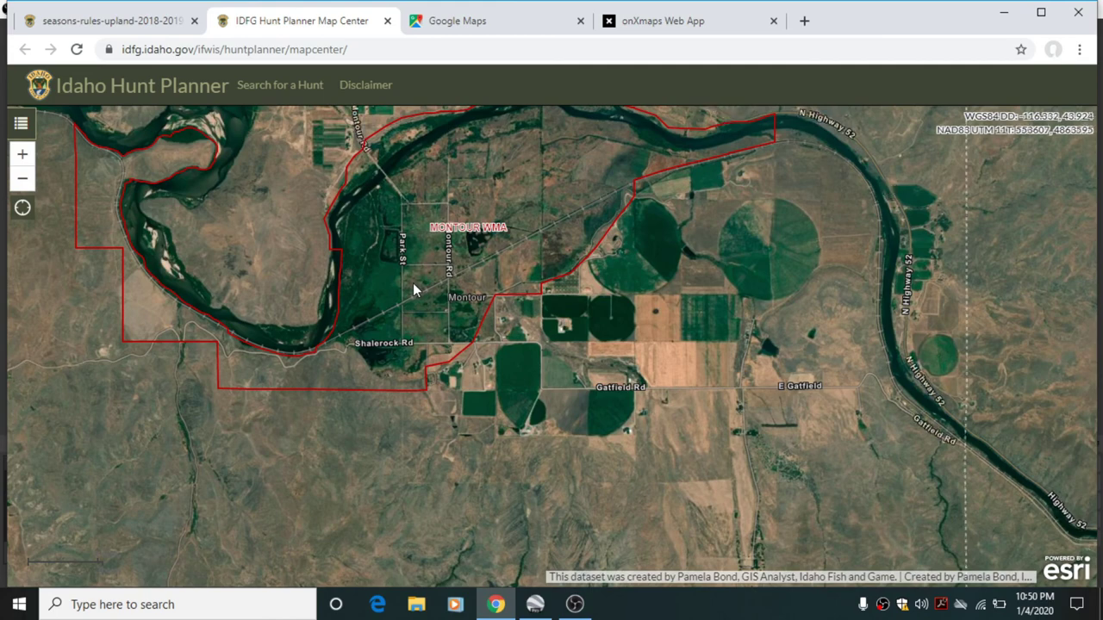
pyautogui.scroll(1, 349, 299)
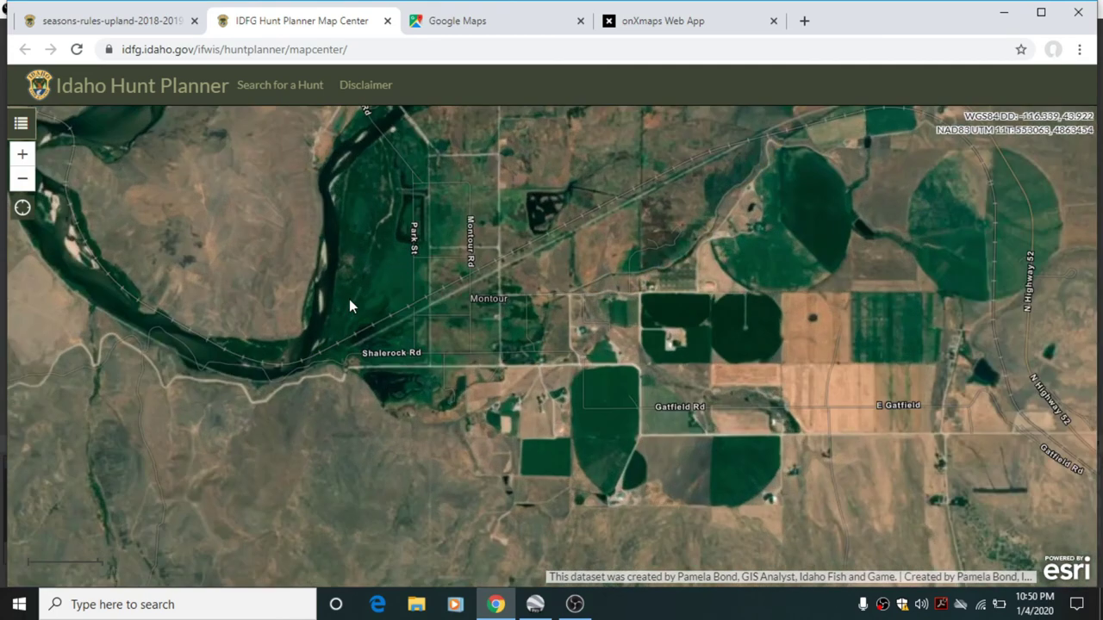
pyautogui.scroll(1, 349, 300)
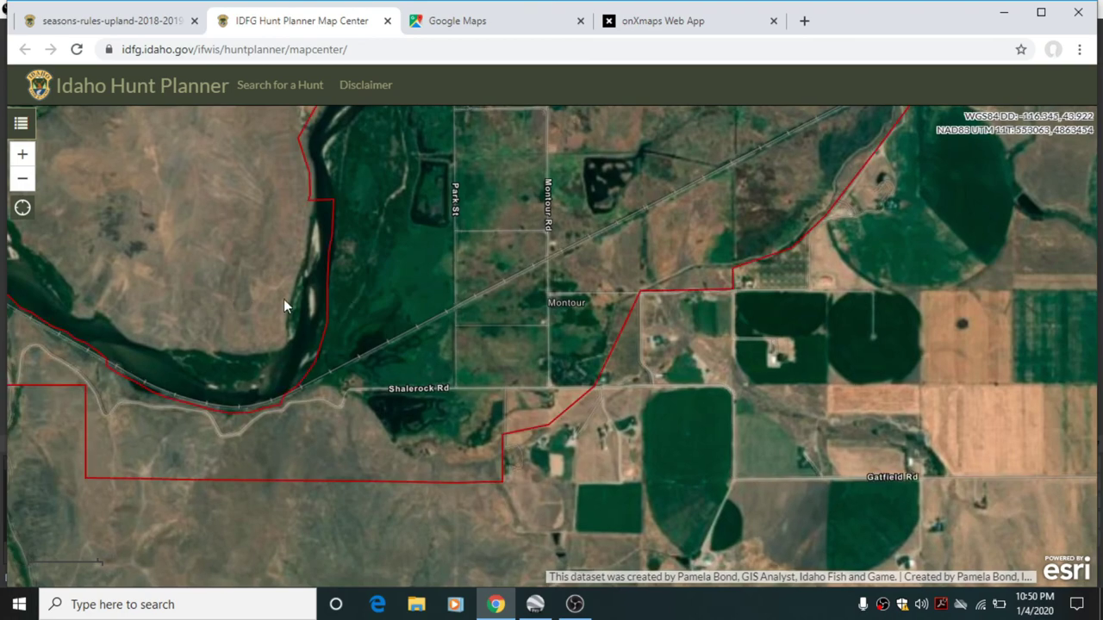
pyautogui.moveTo(283, 299); pyautogui.dragTo(478, 190)
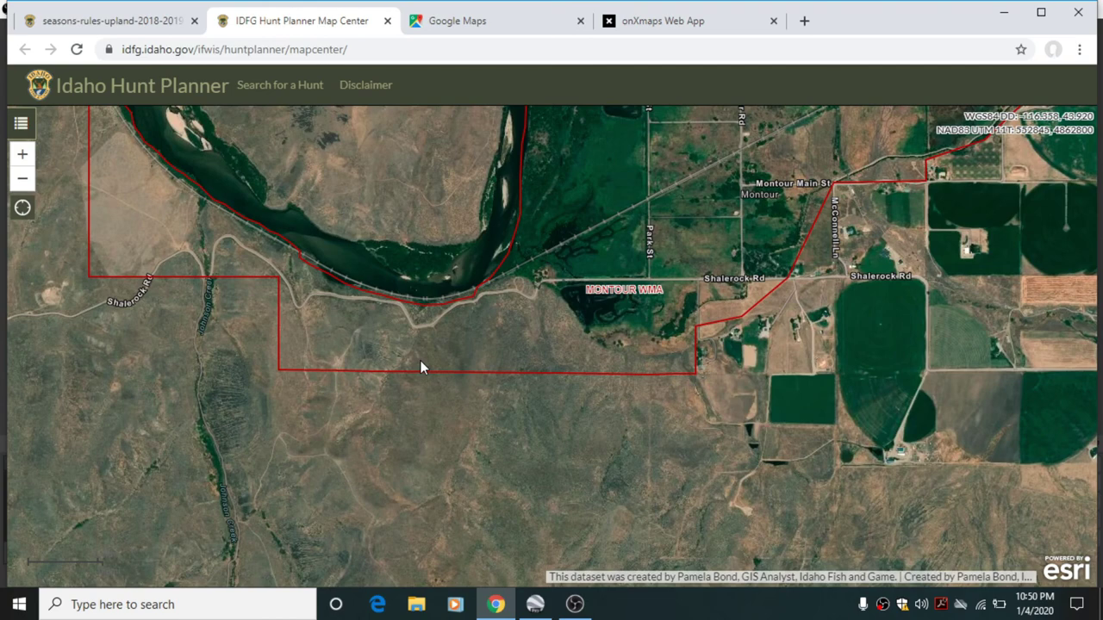
# Step: Inspect the river bends and peninsula on Montour WMA's western side, then the green ground between the river and Montour Rd
pyautogui.scroll(-1, 421, 360)
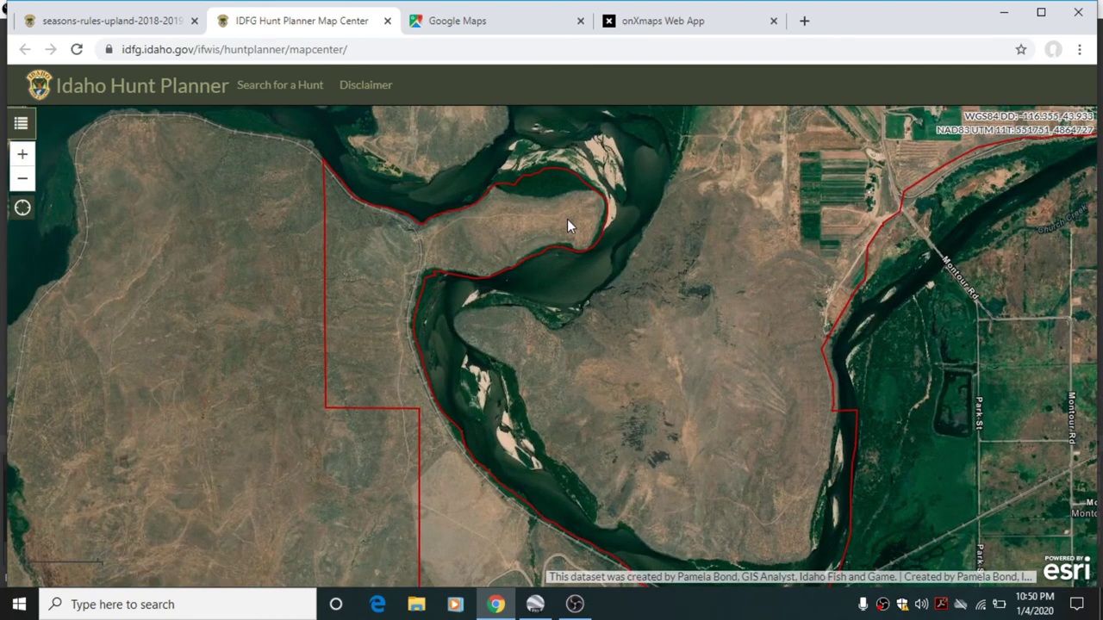
pyautogui.press('Up')
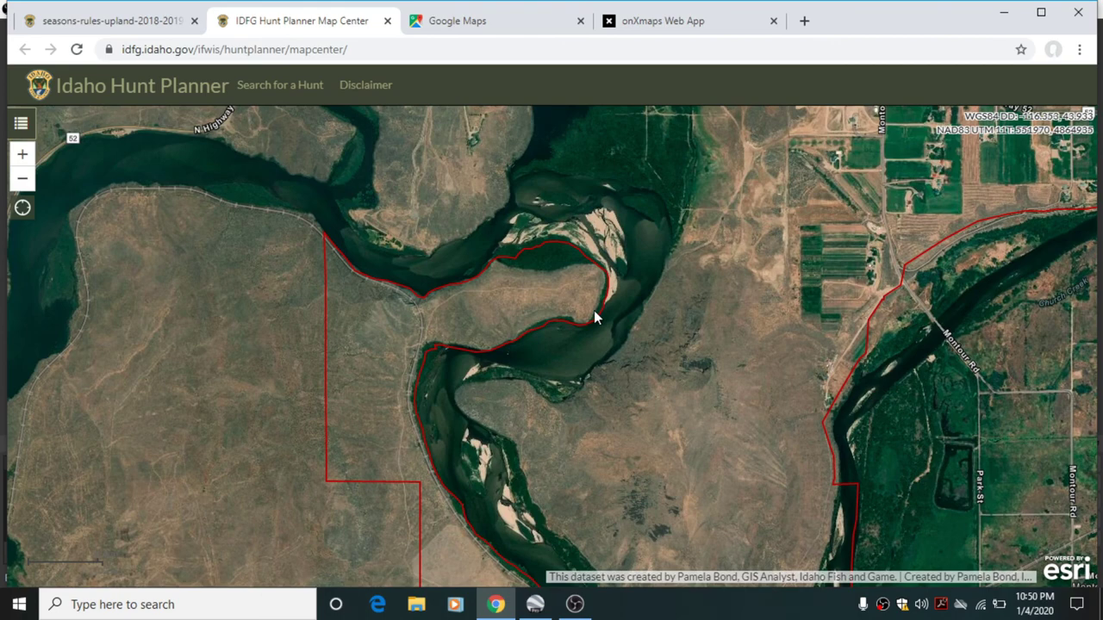
pyautogui.scroll(1, 537, 292)
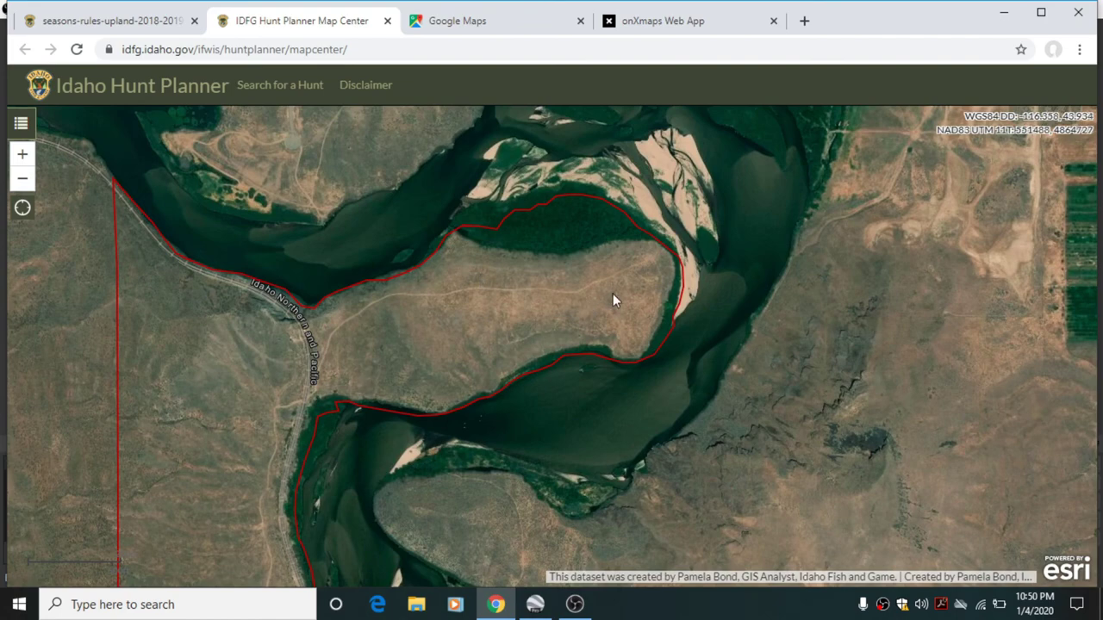
pyautogui.moveTo(455, 286); pyautogui.dragTo(434, 226)
pyautogui.moveTo(708, 566); pyautogui.dragTo(699, 365)
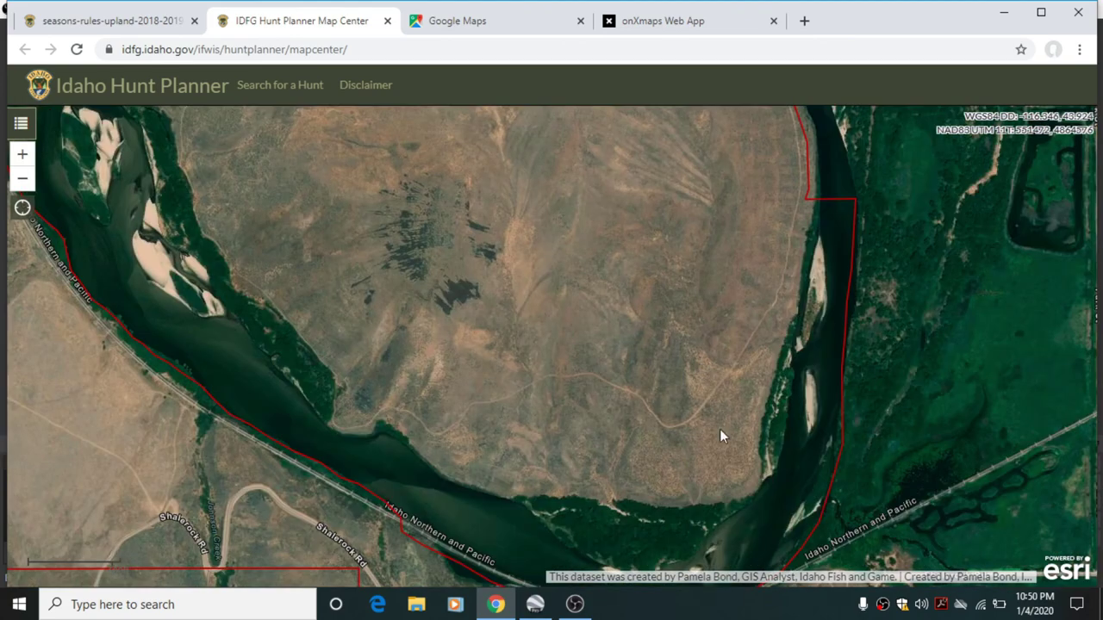
pyautogui.moveTo(618, 497); pyautogui.dragTo(557, 200)
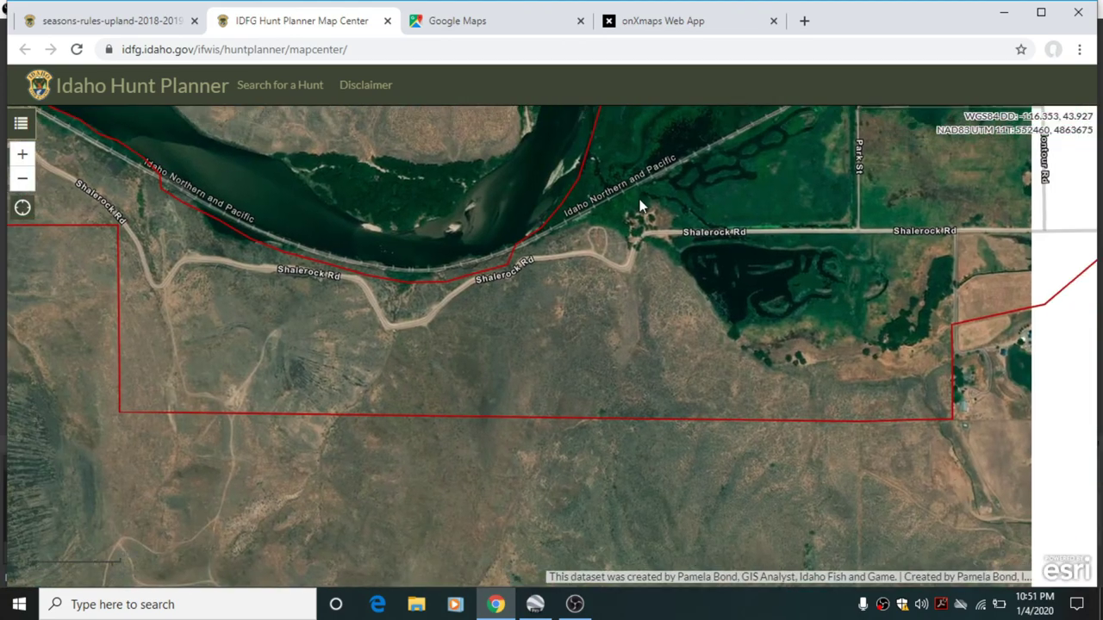
pyautogui.moveTo(639, 199); pyautogui.dragTo(442, 448)
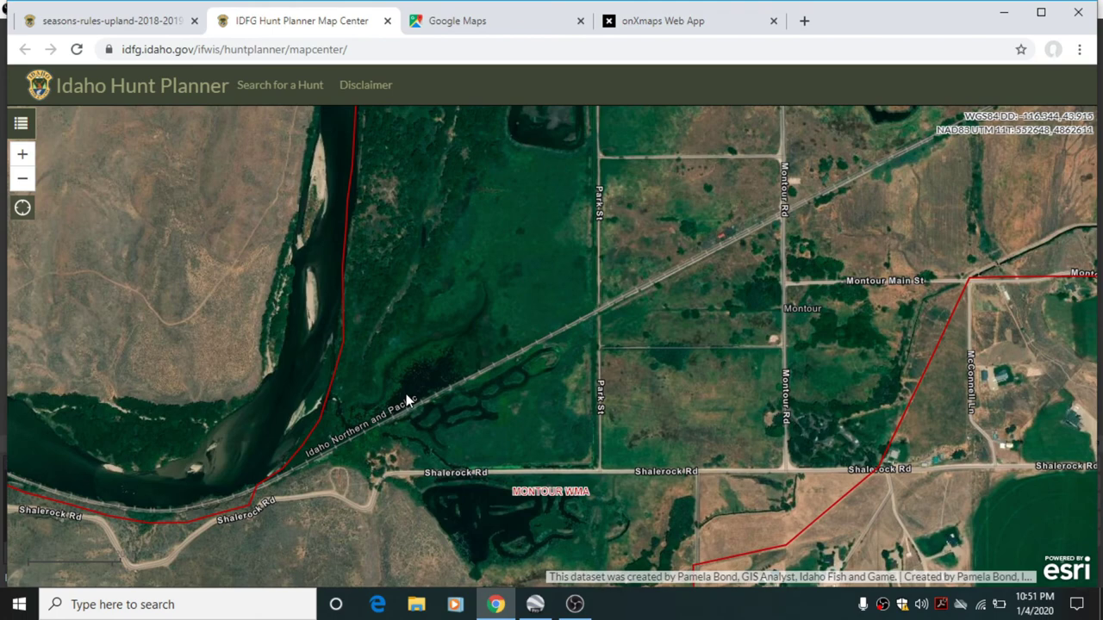
# Step: Examine up close the timber strip and open green field between the river and Park St on Montour WMA's western side
pyautogui.scroll(-1, 668, 388)
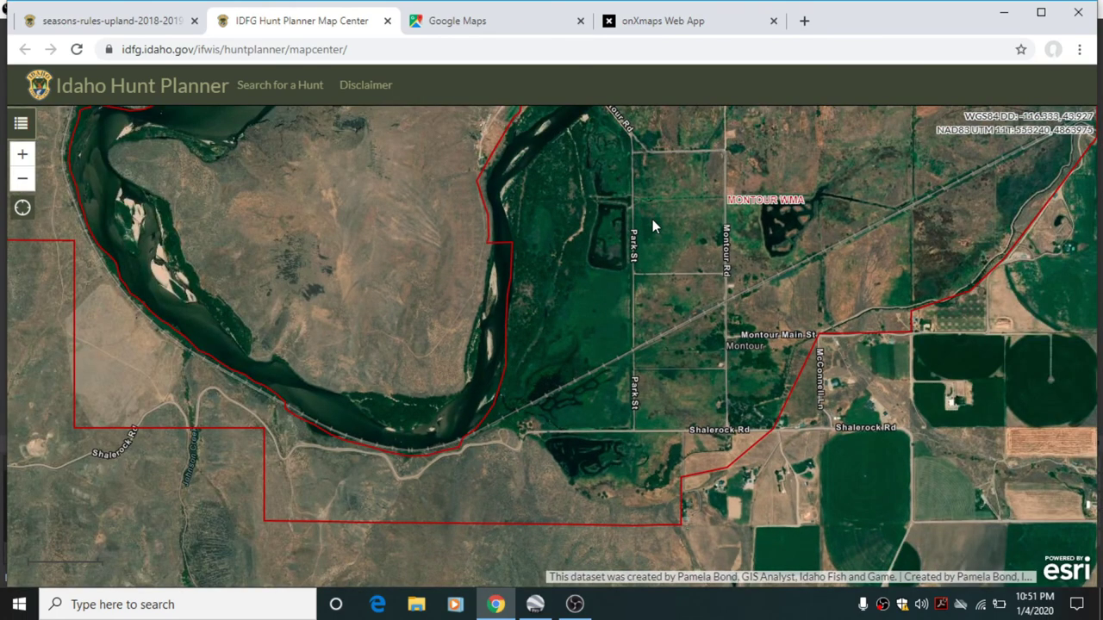
pyautogui.moveTo(652, 225); pyautogui.dragTo(617, 340)
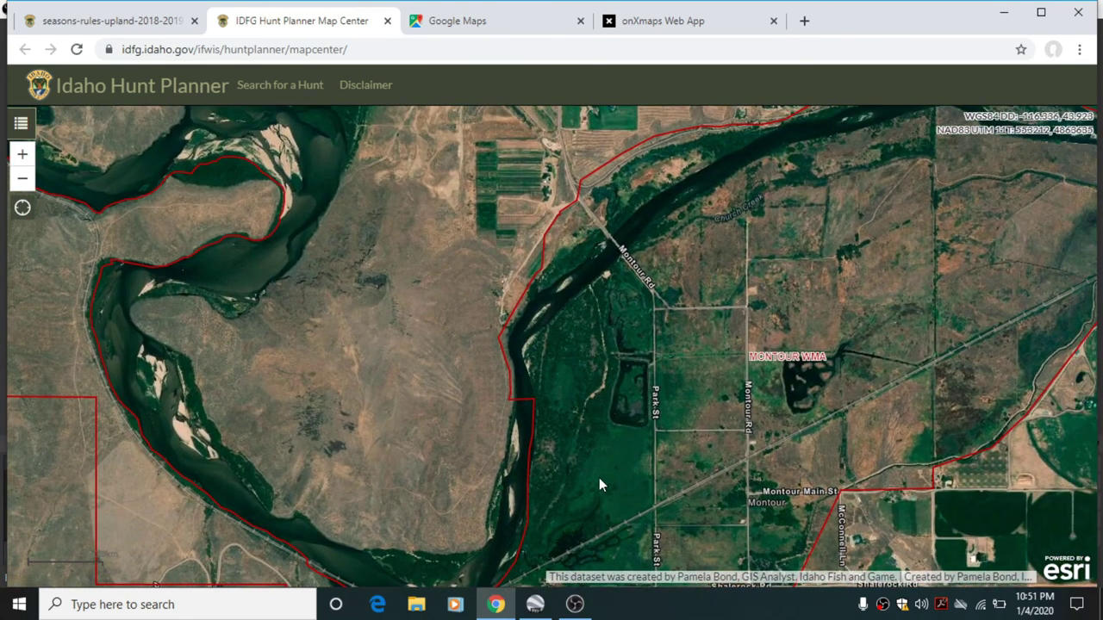
pyautogui.moveTo(599, 478); pyautogui.dragTo(616, 347)
pyautogui.scroll(3, 616, 347)
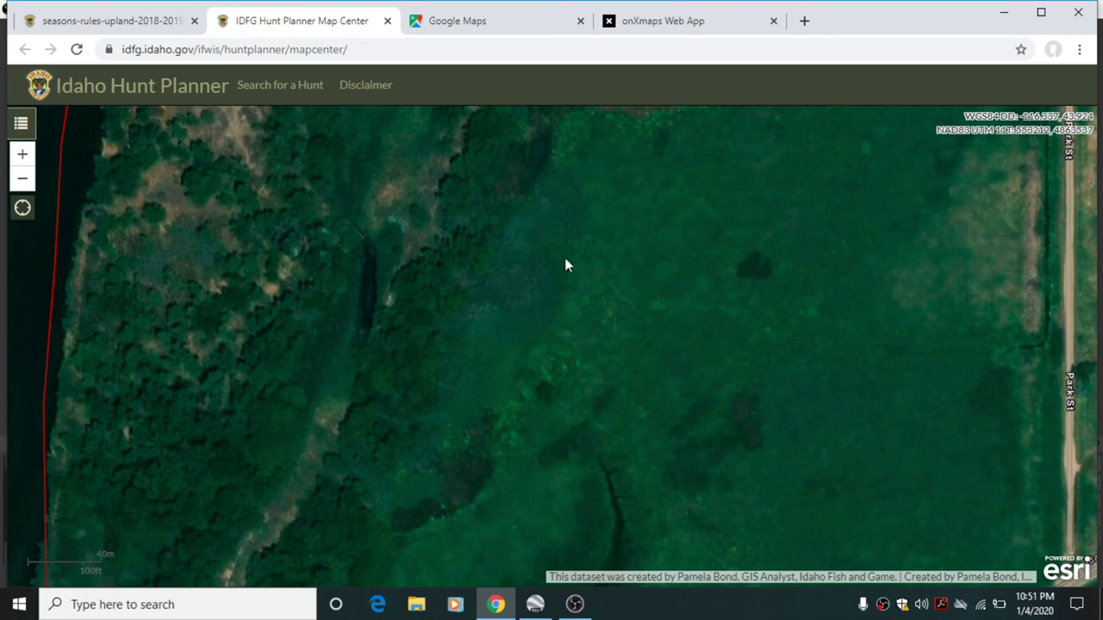
pyautogui.moveTo(577, 308); pyautogui.dragTo(675, 250)
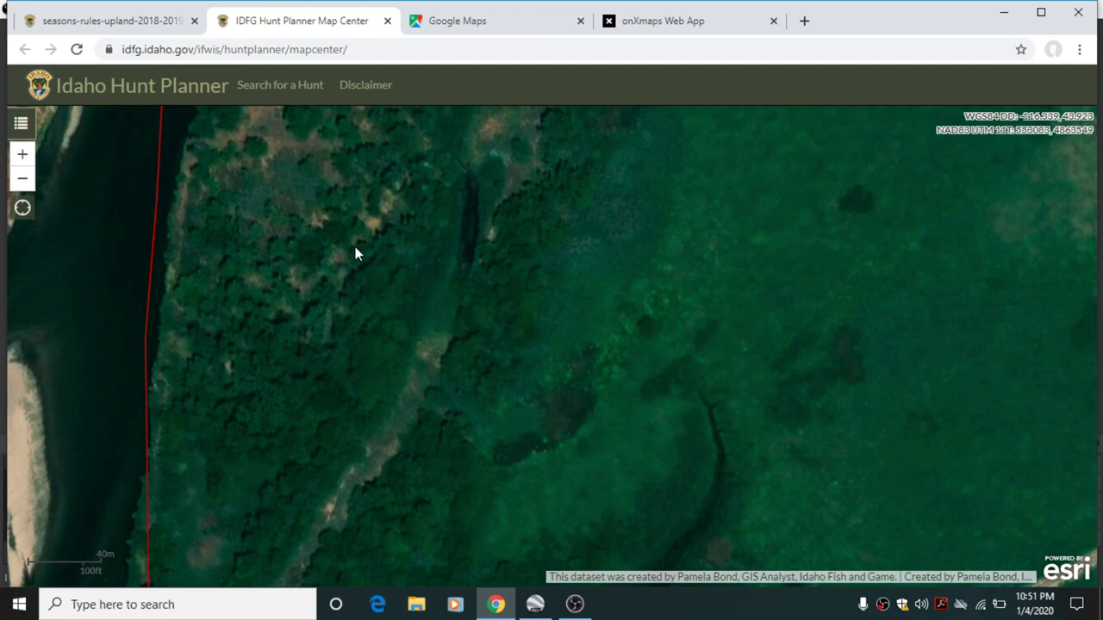
pyautogui.moveTo(387, 246); pyautogui.dragTo(523, 236)
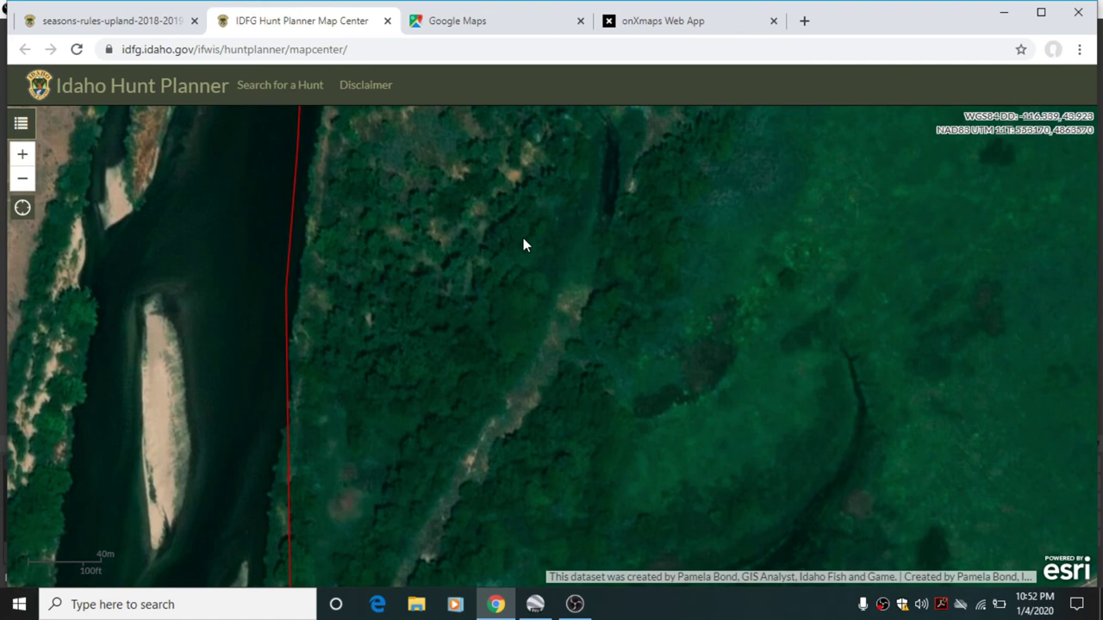
pyautogui.scroll(1, 523, 237)
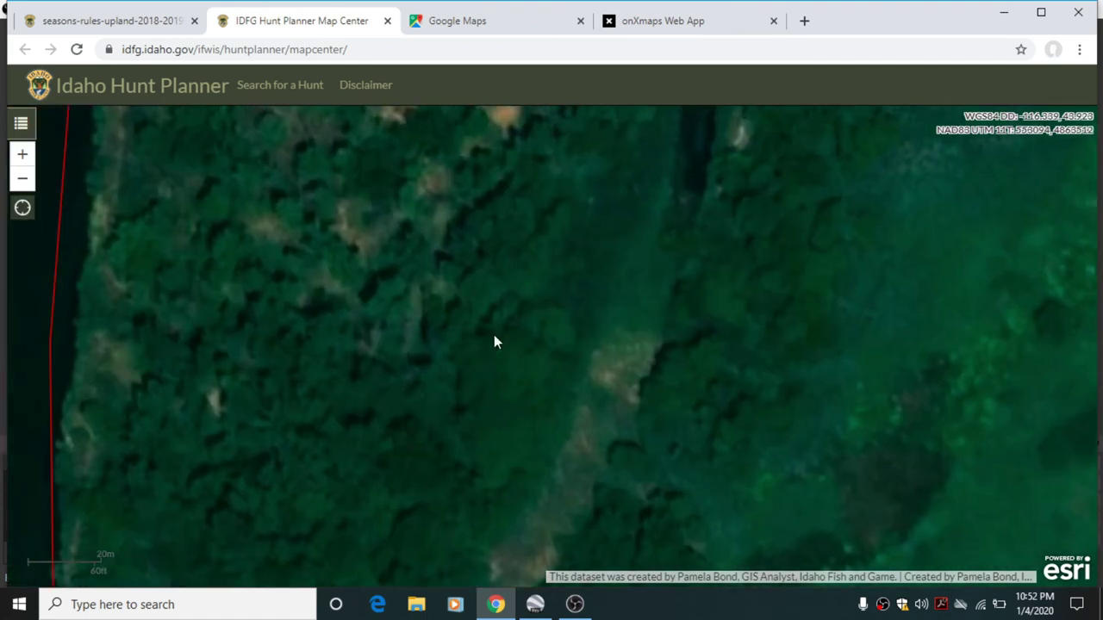
pyautogui.moveTo(393, 216); pyautogui.dragTo(411, 405)
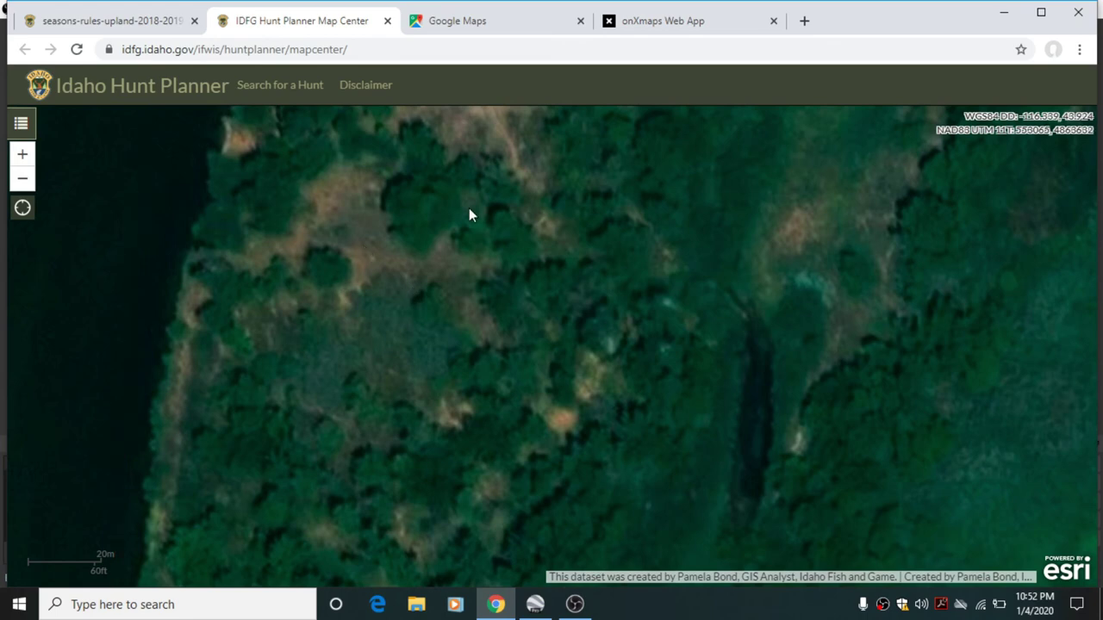
# Step: Follow the timber north along the river's east bank and inspect the sandy parking area near Montour Rd
pyautogui.scroll(-2, 469, 208)
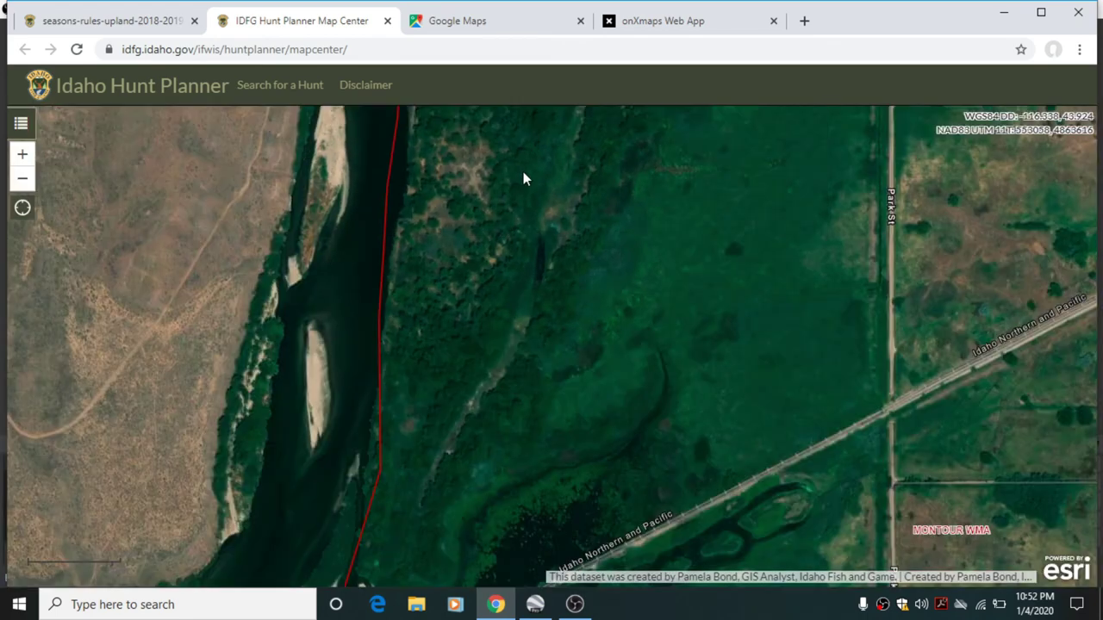
pyautogui.moveTo(524, 178); pyautogui.dragTo(517, 306)
pyautogui.moveTo(544, 215); pyautogui.dragTo(519, 388)
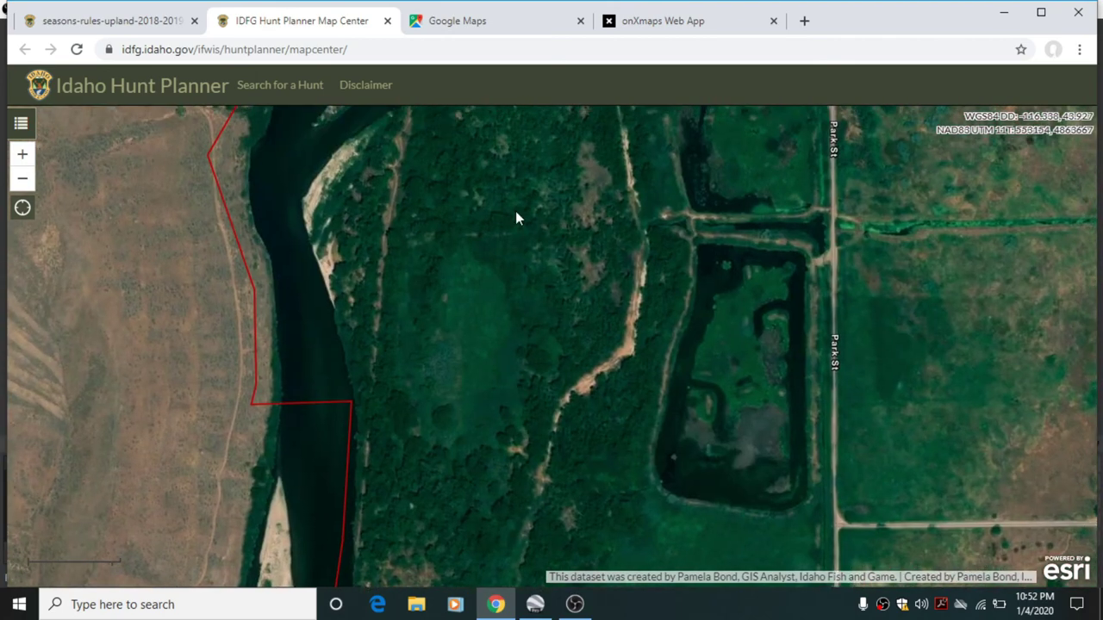
pyautogui.moveTo(517, 217); pyautogui.dragTo(500, 362)
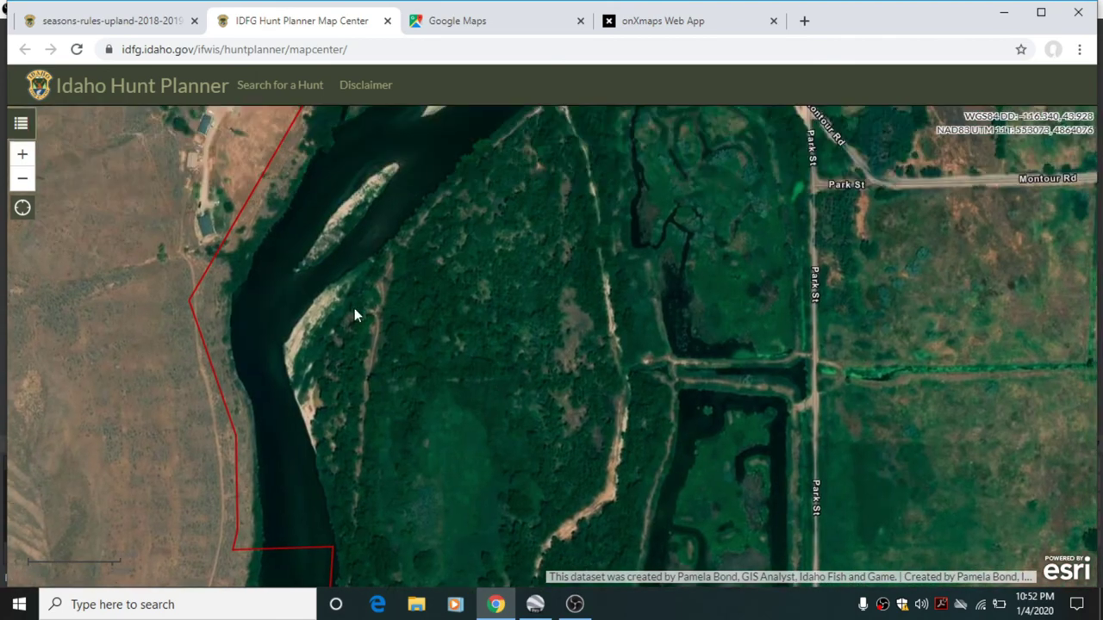
pyautogui.moveTo(532, 229); pyautogui.dragTo(505, 264)
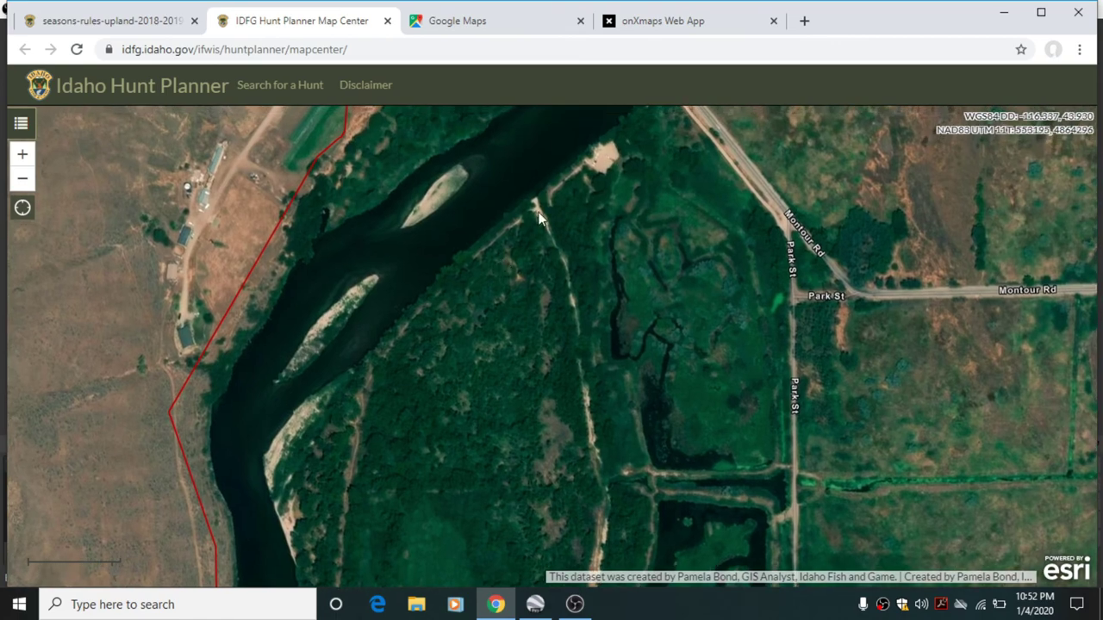
pyautogui.scroll(1, 605, 162)
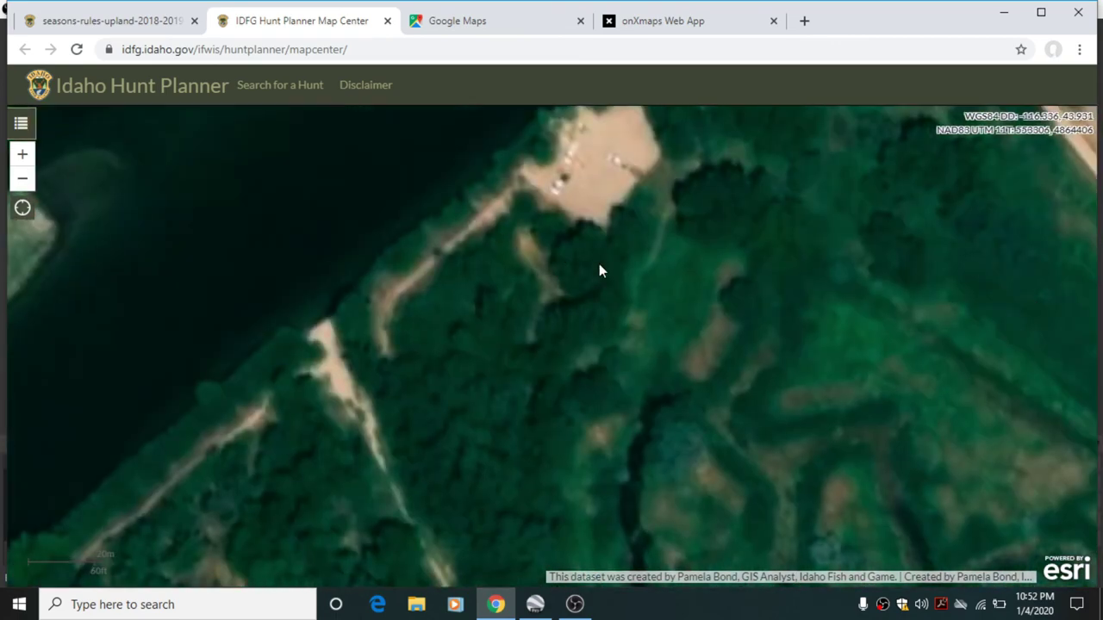
pyautogui.moveTo(600, 271); pyautogui.dragTo(495, 363)
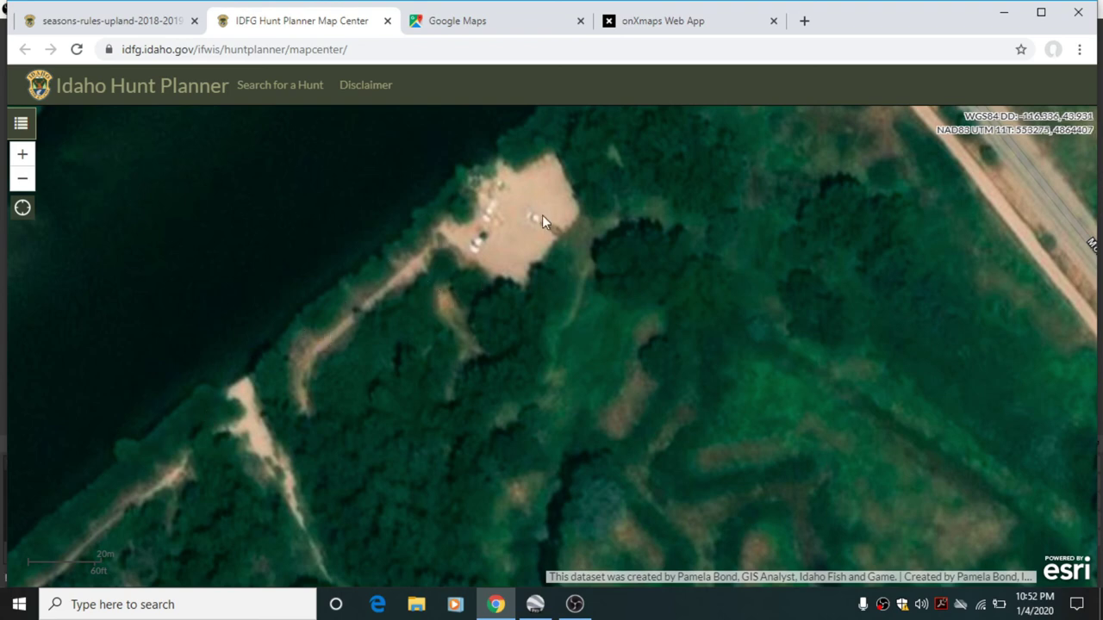
pyautogui.moveTo(665, 248); pyautogui.dragTo(555, 345)
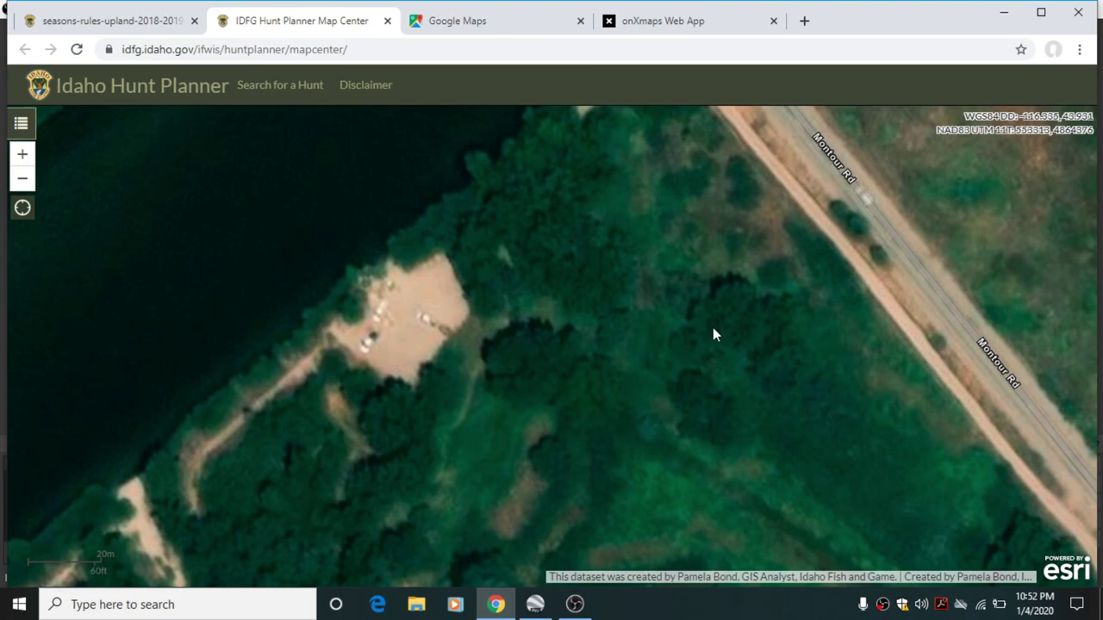
# Step: Examine the fields north of Montour Rd and follow the dirt road through them to its end at Church Creek
pyautogui.scroll(-3, 746, 338)
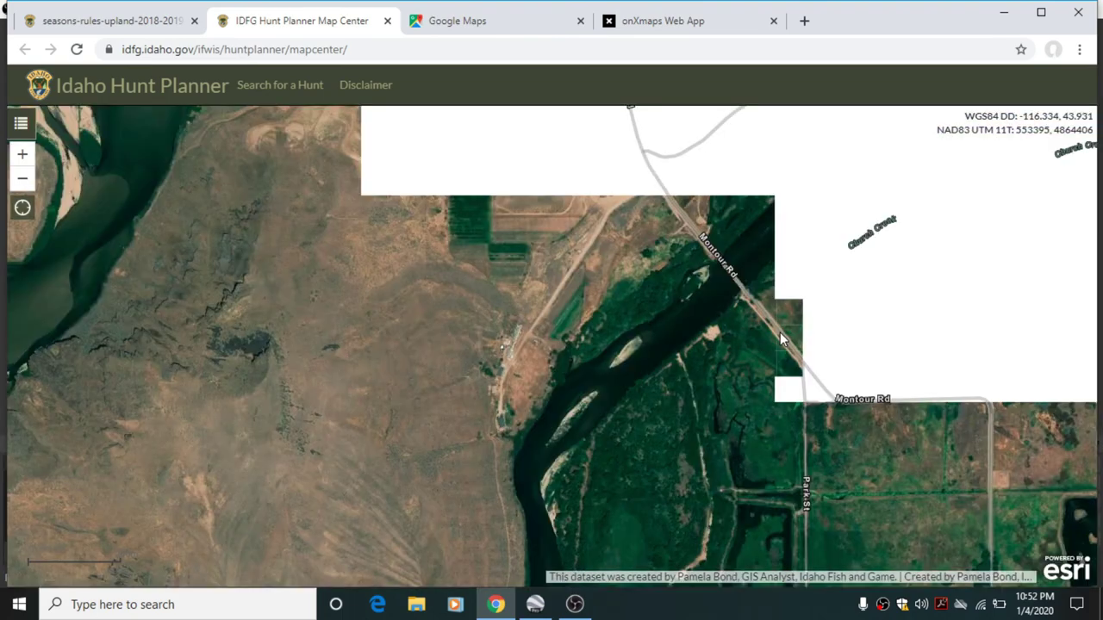
pyautogui.moveTo(818, 322); pyautogui.dragTo(535, 379)
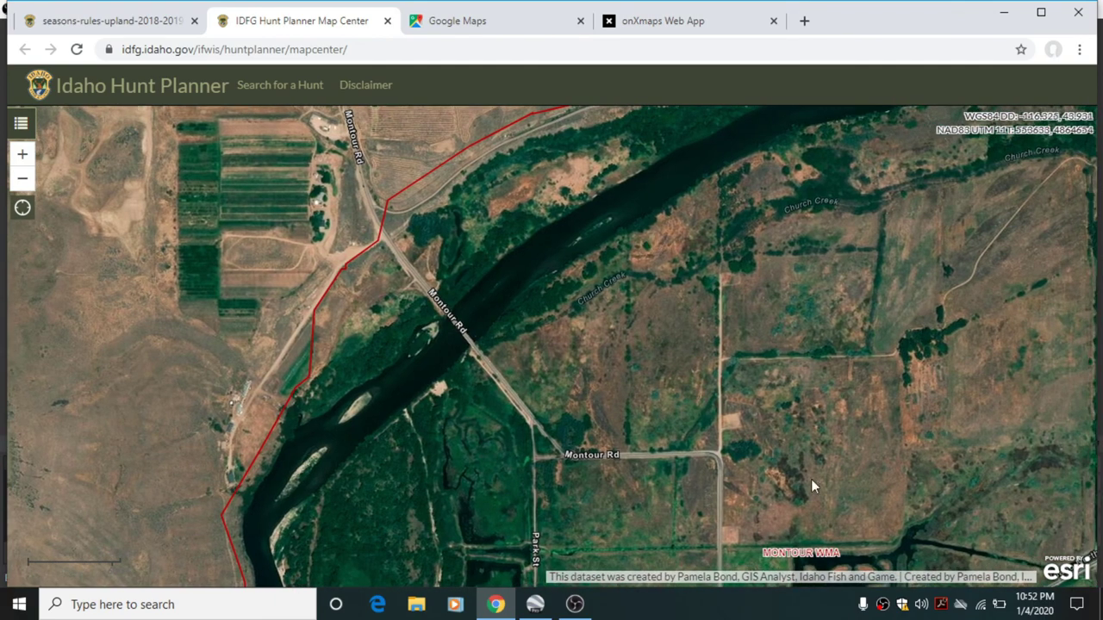
pyautogui.scroll(1, 708, 385)
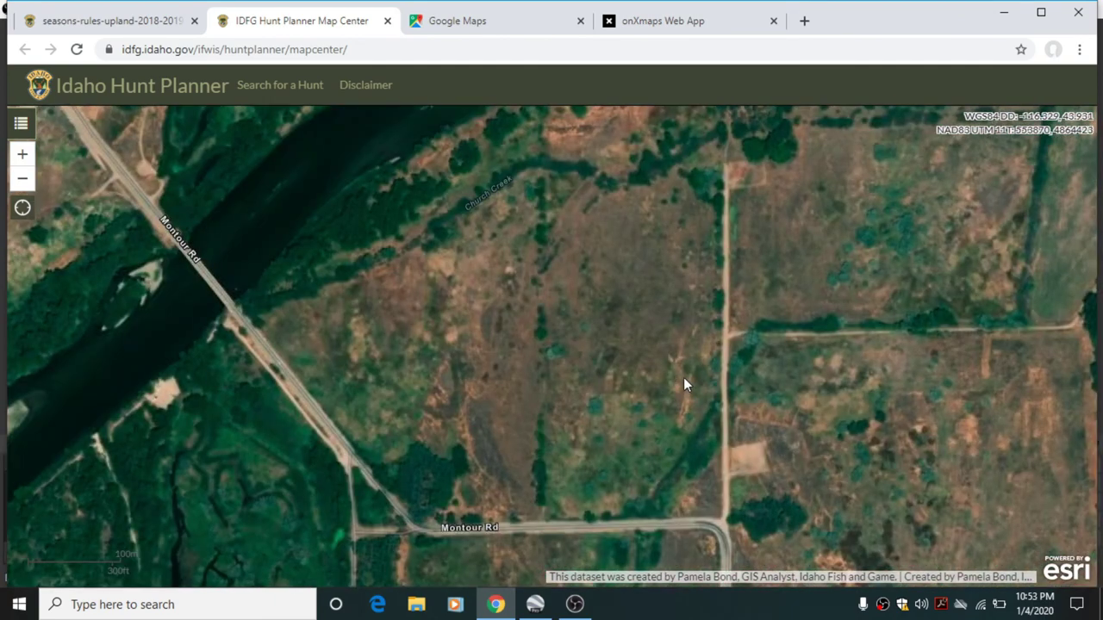
pyautogui.scroll(1, 683, 384)
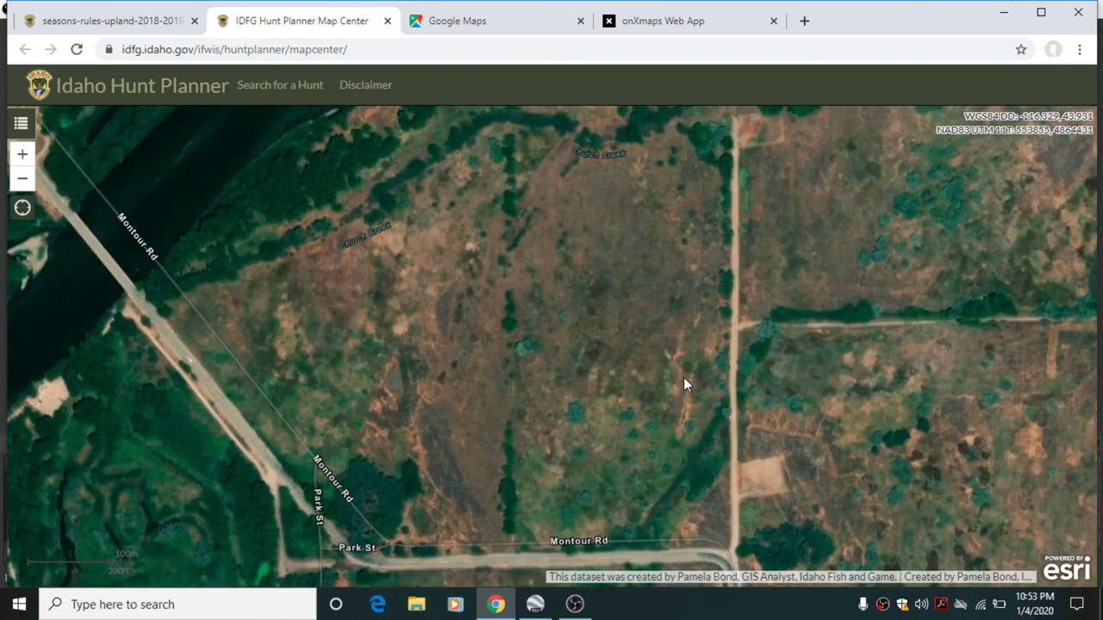
pyautogui.scroll(1, 684, 377)
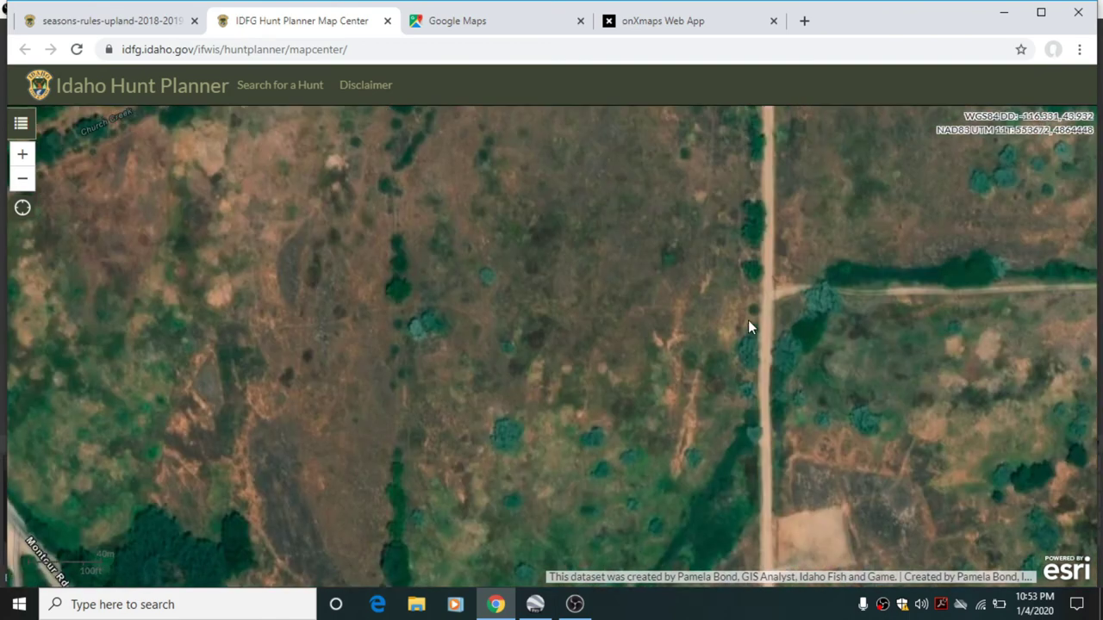
pyautogui.moveTo(748, 323); pyautogui.dragTo(576, 417)
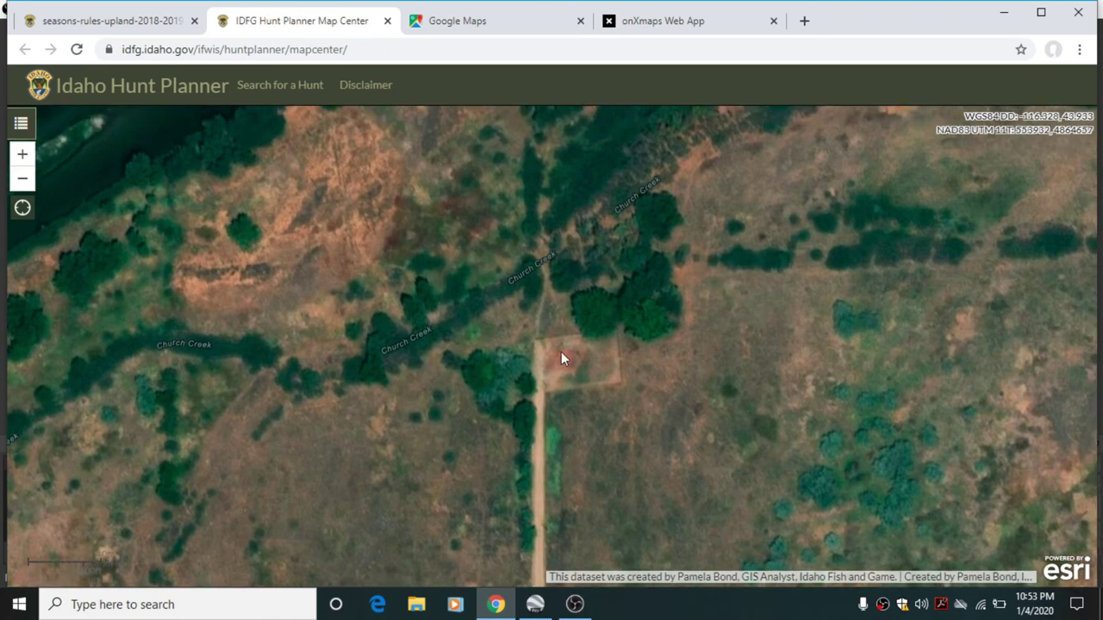
# Step: Inspect the wooded strip between the river and Church Creek, from the Montour Rd bridge to the thickets farther northeast
pyautogui.moveTo(294, 285); pyautogui.dragTo(519, 389)
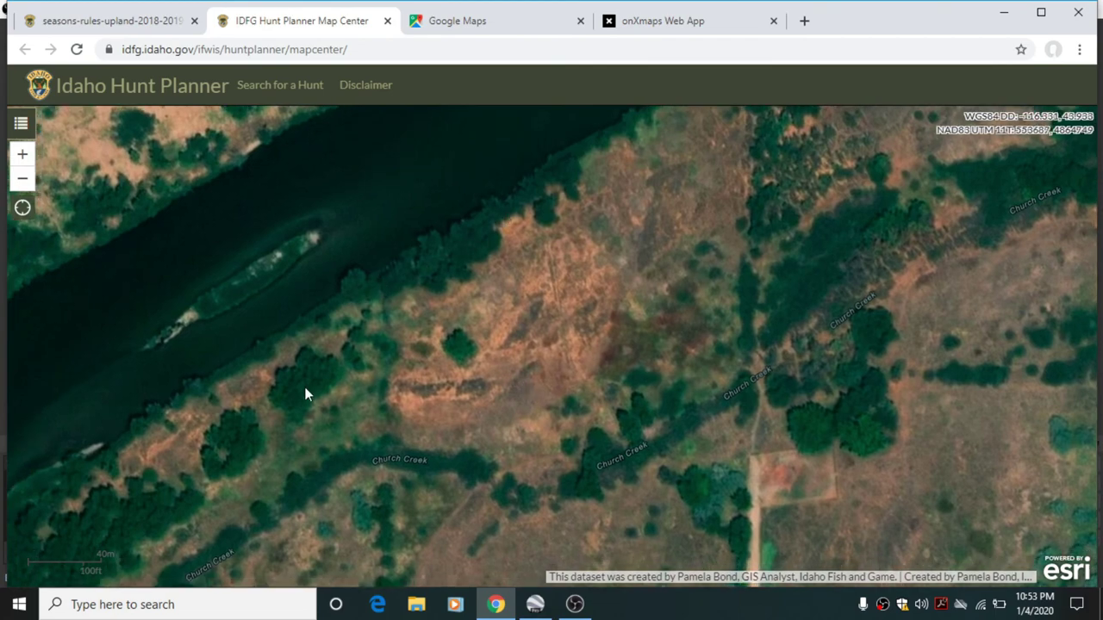
pyautogui.moveTo(305, 394); pyautogui.dragTo(560, 231)
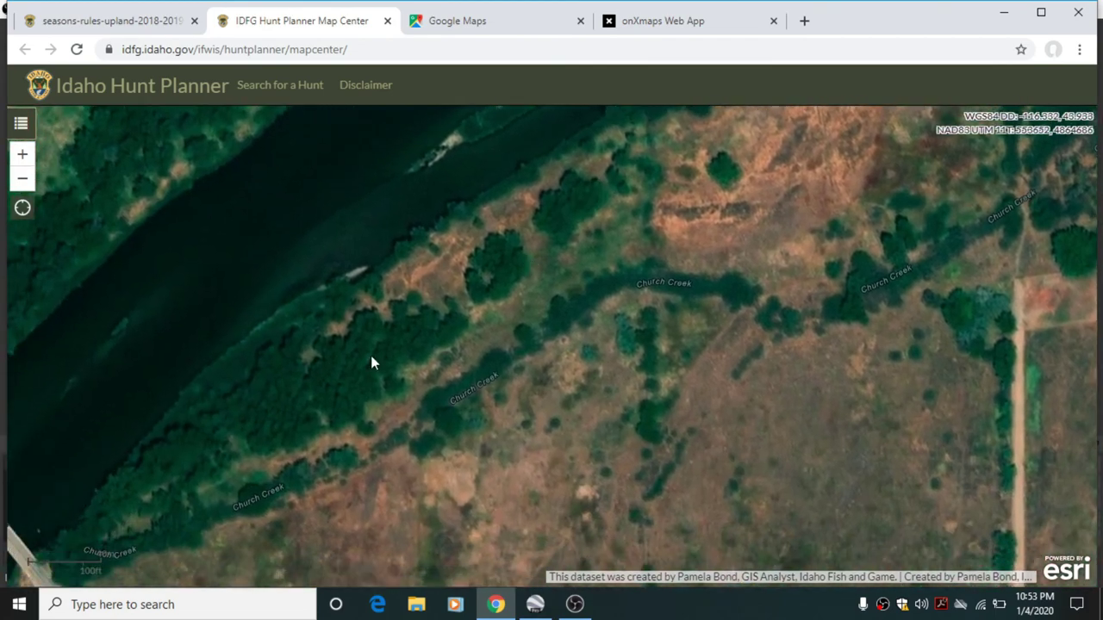
pyautogui.moveTo(372, 362); pyautogui.dragTo(525, 287)
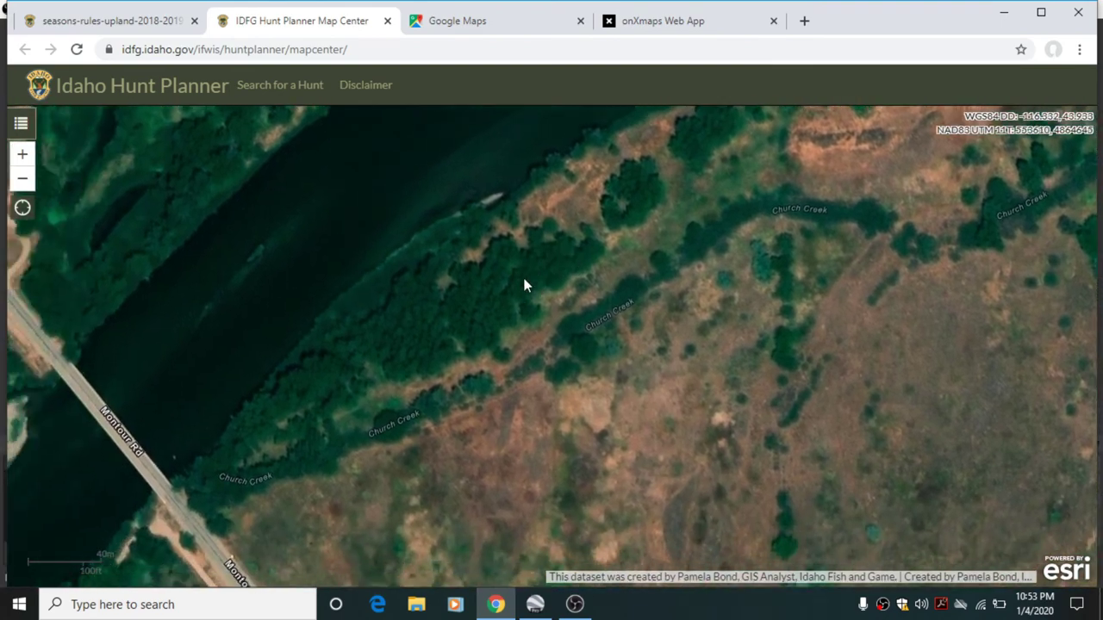
pyautogui.moveTo(457, 289); pyautogui.dragTo(553, 443)
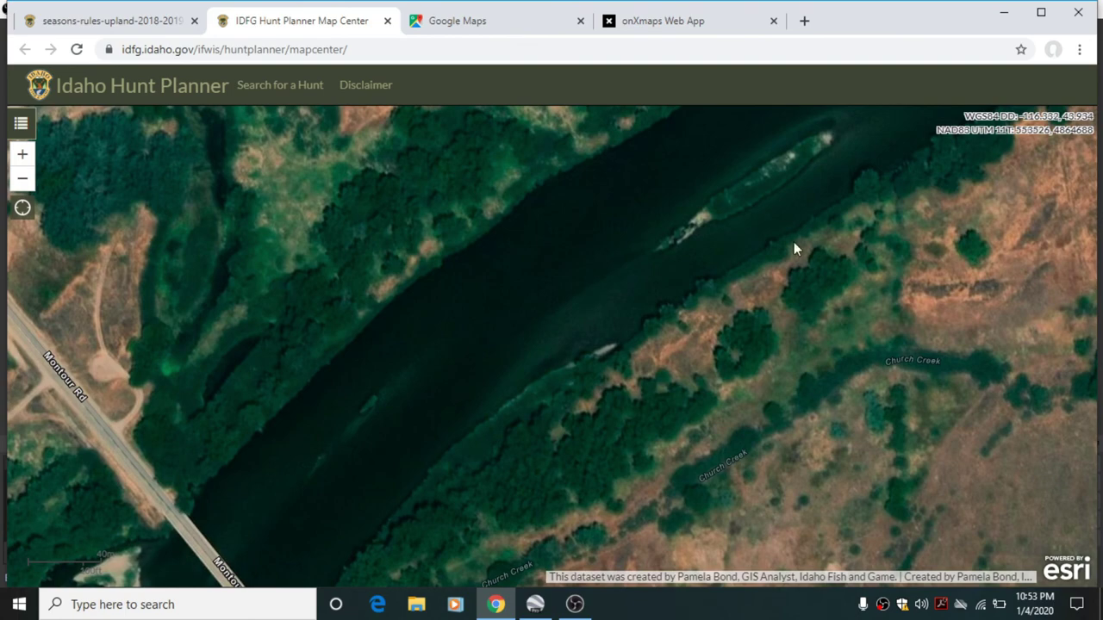
pyautogui.moveTo(864, 202); pyautogui.dragTo(332, 445)
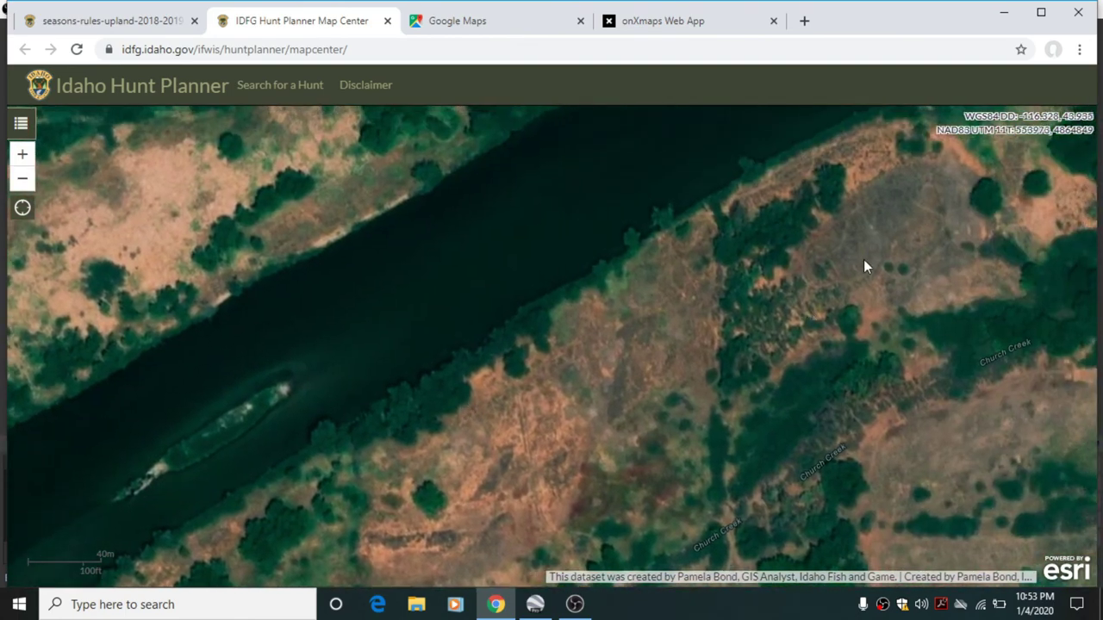
pyautogui.moveTo(864, 259); pyautogui.dragTo(433, 317)
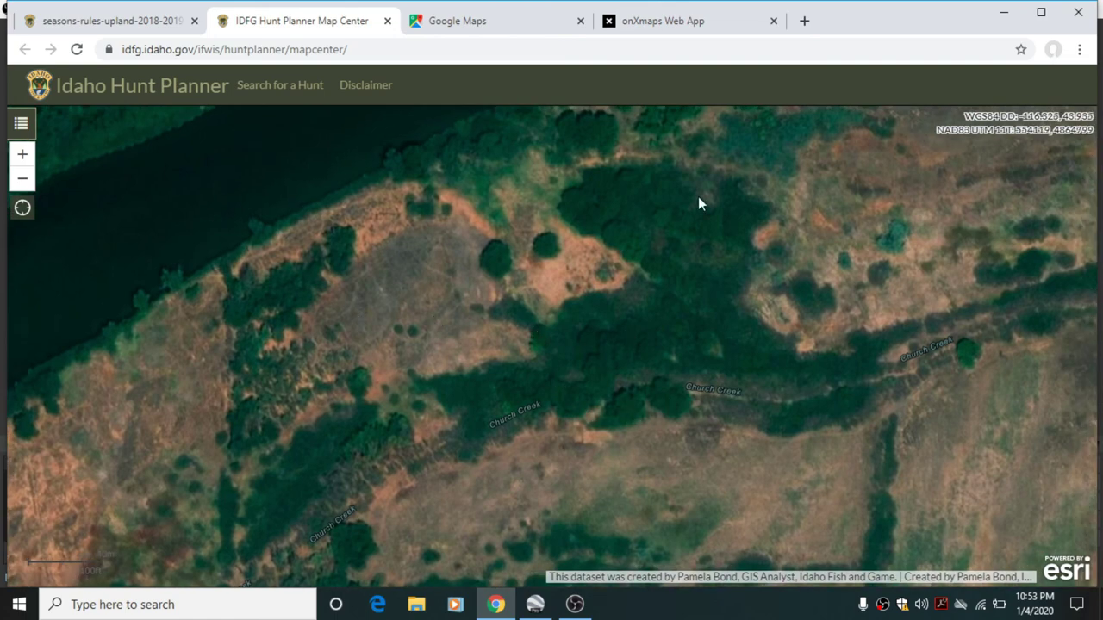
pyautogui.moveTo(610, 255); pyautogui.dragTo(569, 348)
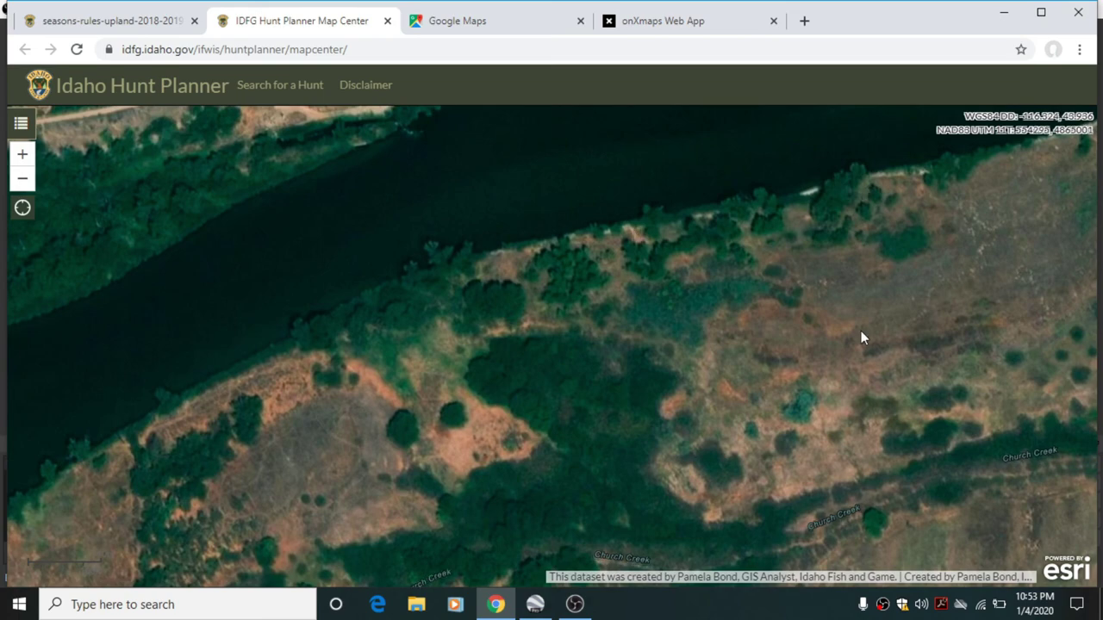
# Step: Inspect the tree grove at the bend of the dirt track in the fields south of Church Creek
pyautogui.scroll(-2, 861, 331)
pyautogui.moveTo(714, 390); pyautogui.dragTo(651, 268)
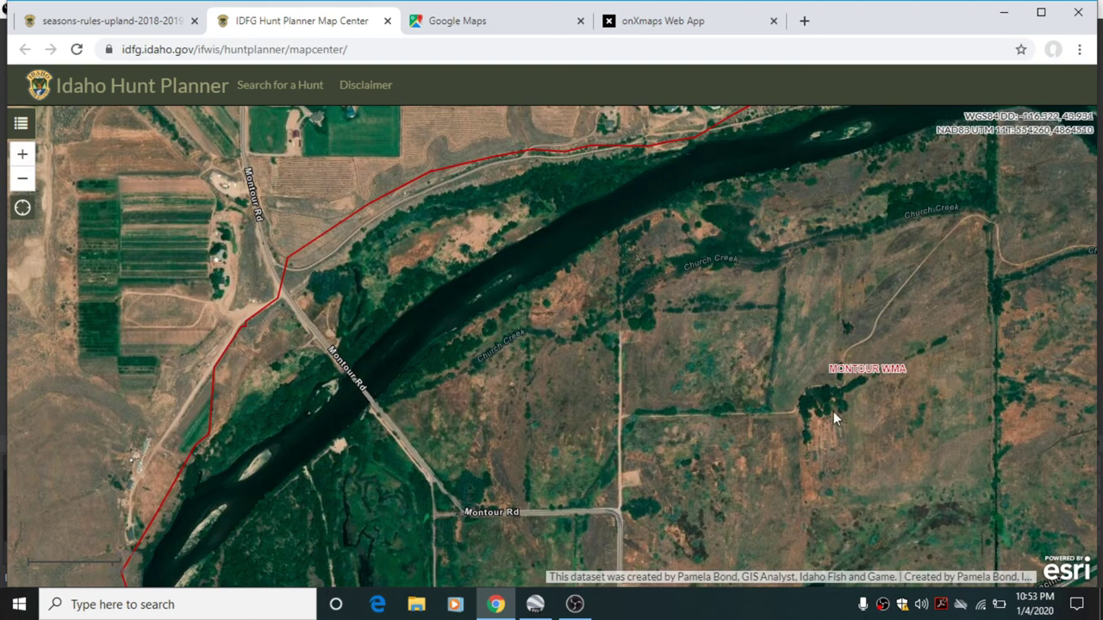
pyautogui.scroll(2, 823, 411)
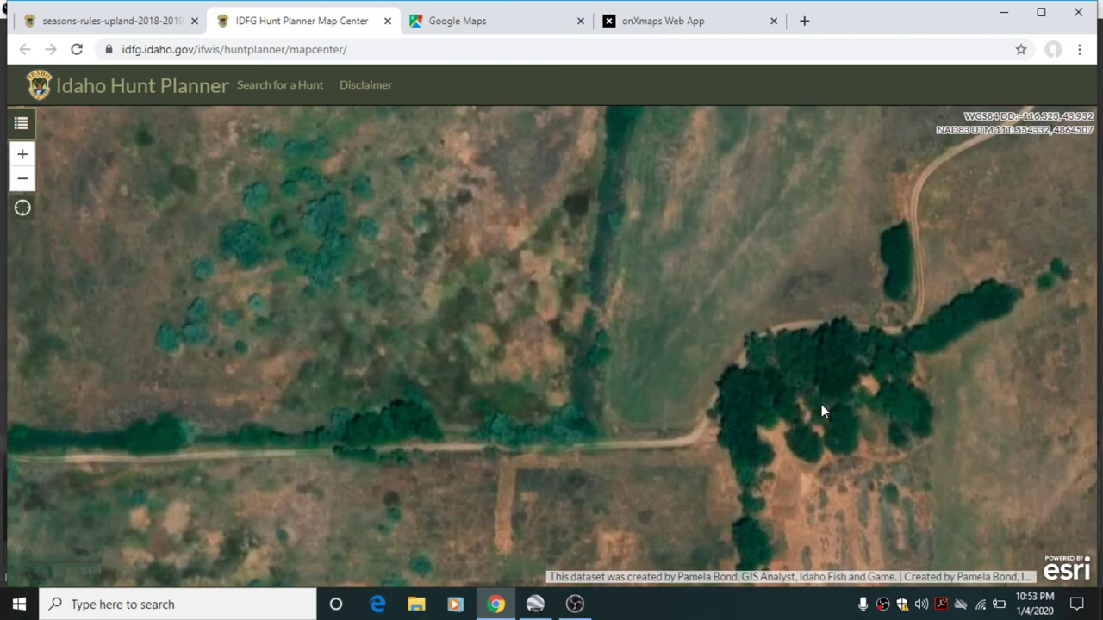
pyautogui.scroll(1, 821, 411)
pyautogui.moveTo(791, 452); pyautogui.dragTo(690, 348)
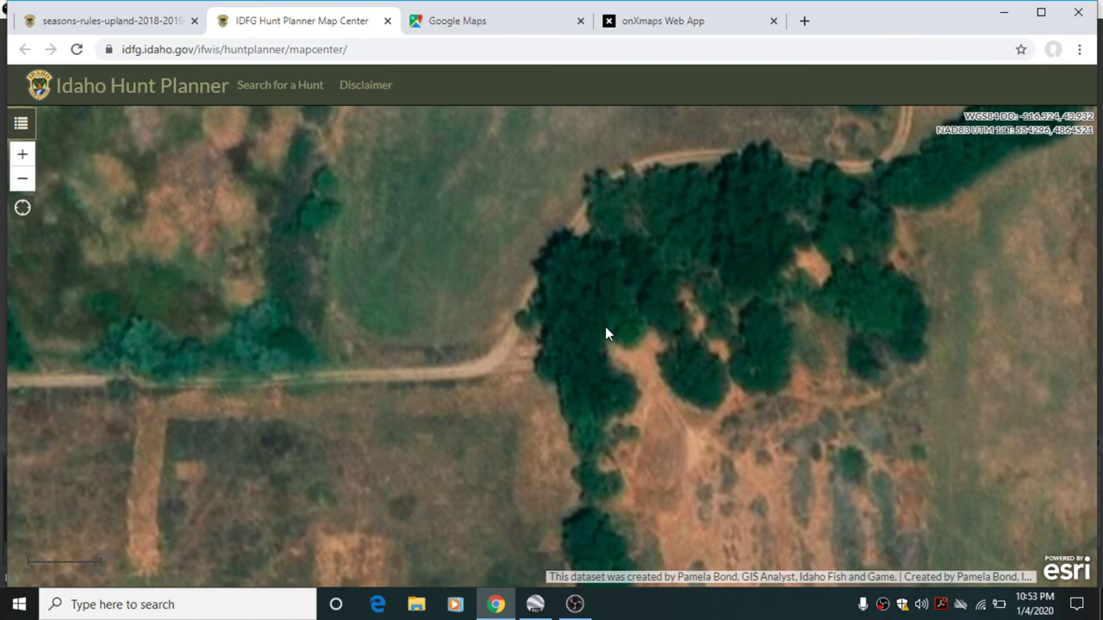
# Step: Re-examine the Church Creek crossing at the dirt road's end and the riverside clearing west of it, viewing the surrounding area again
pyautogui.scroll(-2, 686, 372)
pyautogui.scroll(-3, 540, 356)
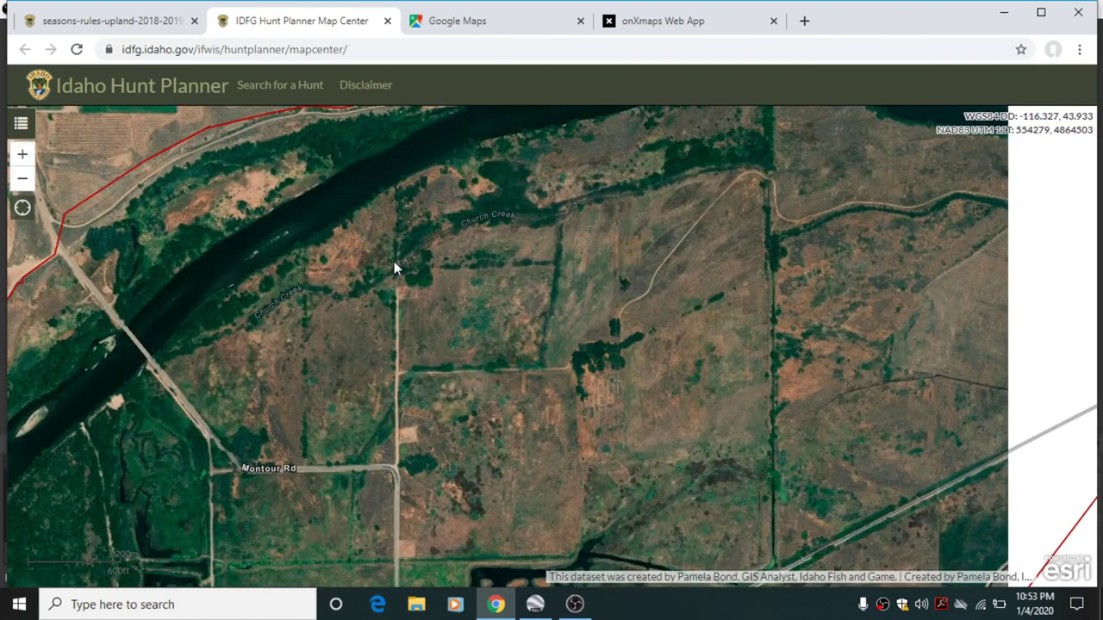
pyautogui.scroll(1, 387, 276)
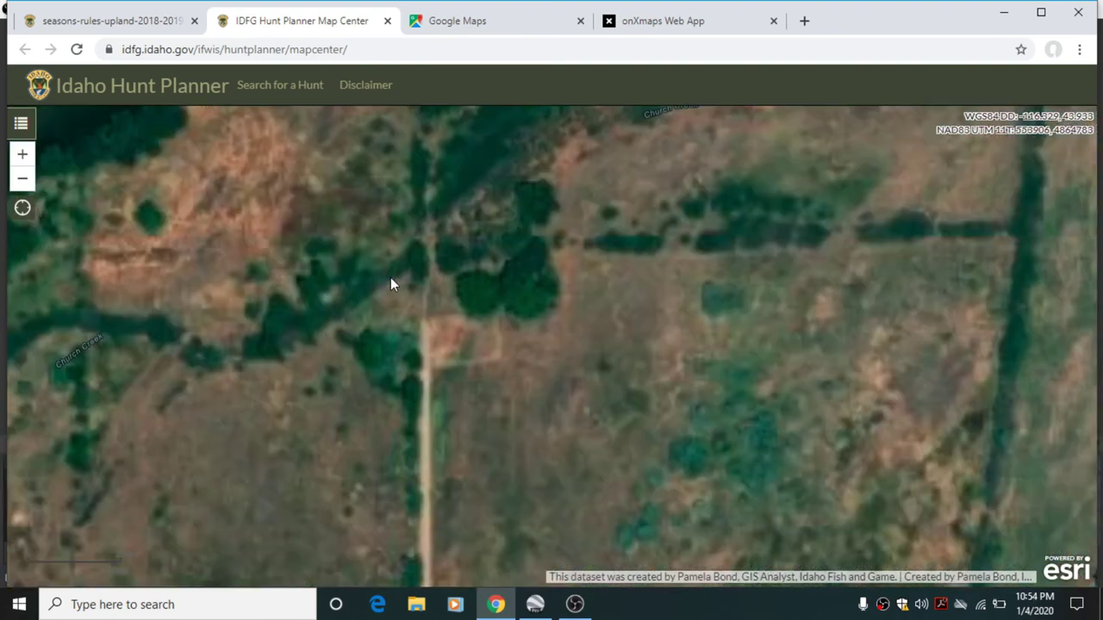
pyautogui.moveTo(487, 420); pyautogui.dragTo(529, 455)
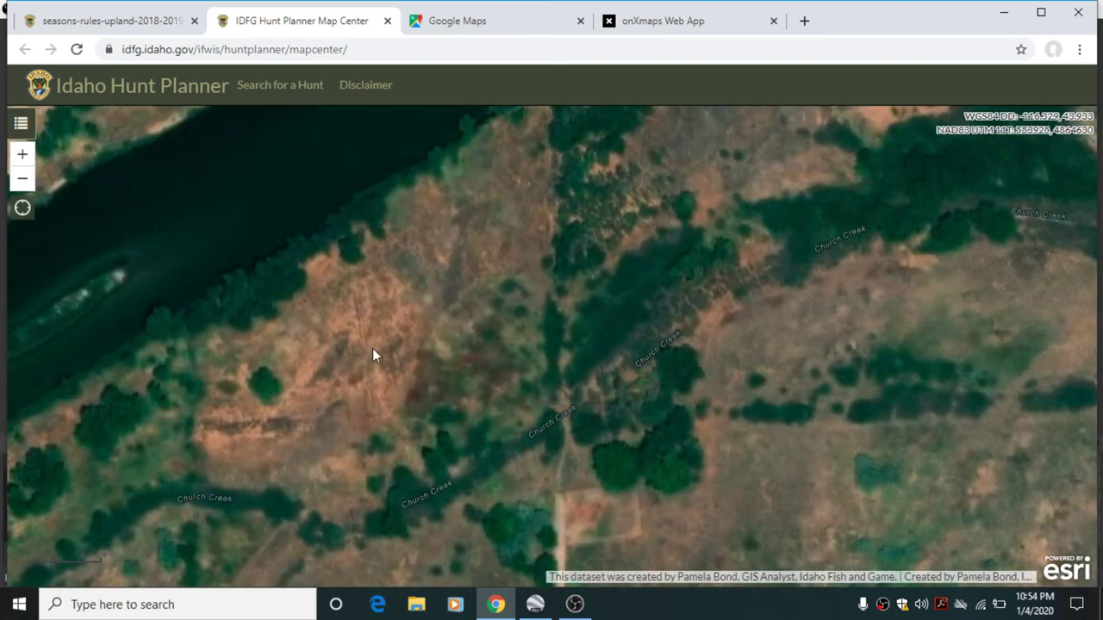
pyautogui.moveTo(354, 379); pyautogui.dragTo(645, 248)
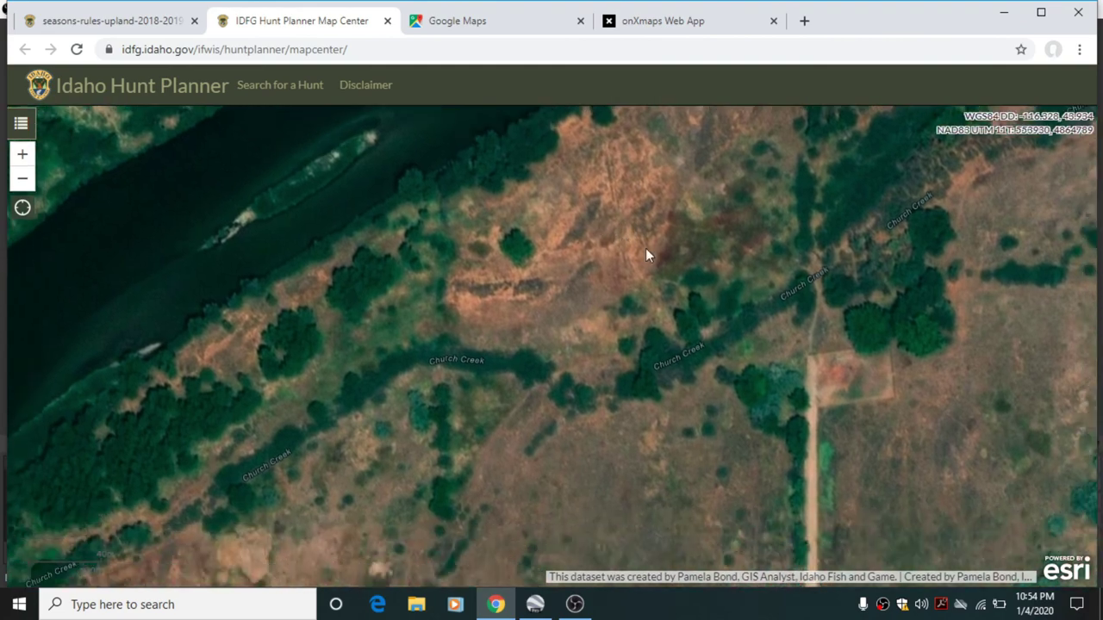
pyautogui.scroll(-3, 645, 249)
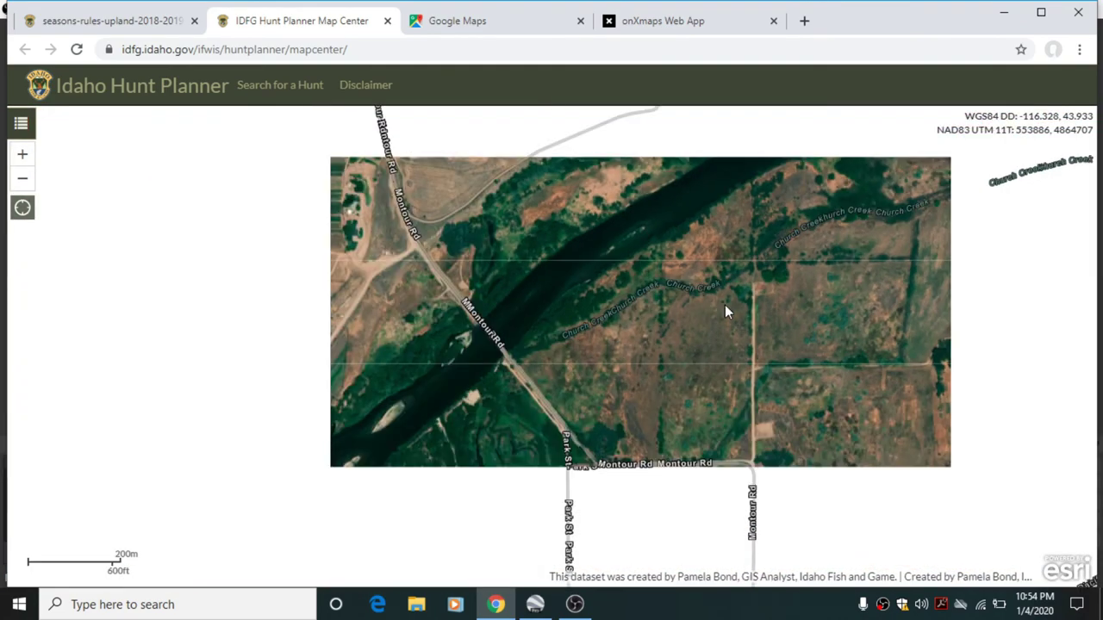
# Step: Draw a measuring line in miles from the dirt road's end at Church Creek west to the riverbank, about 0.25 miles long
pyautogui.moveTo(724, 305); pyautogui.dragTo(627, 323)
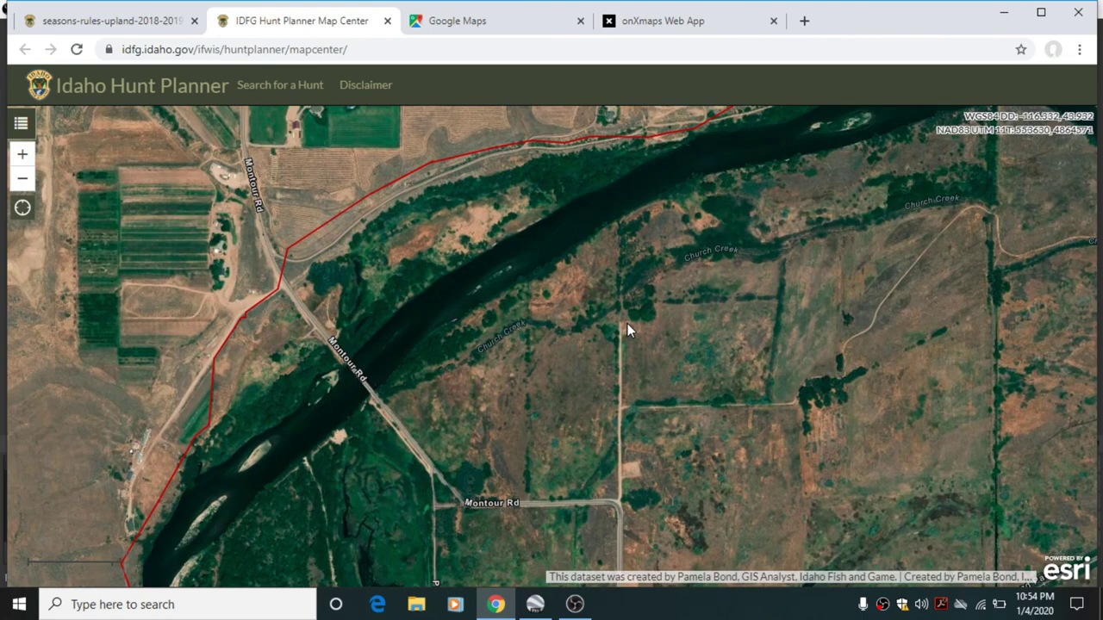
pyautogui.click(21, 122)
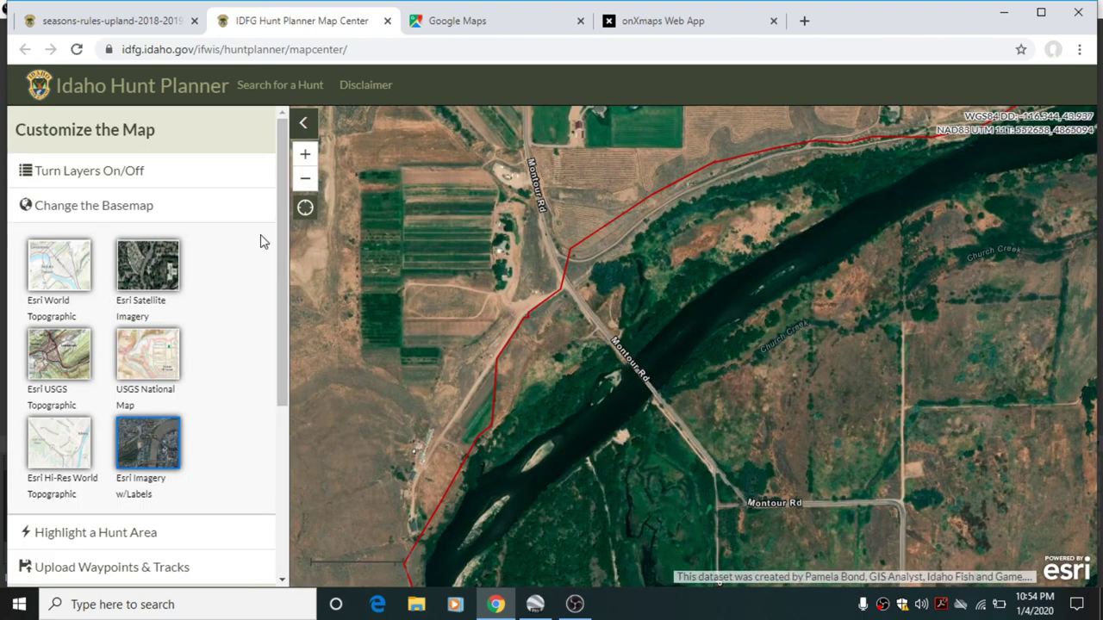
pyautogui.click(235, 209)
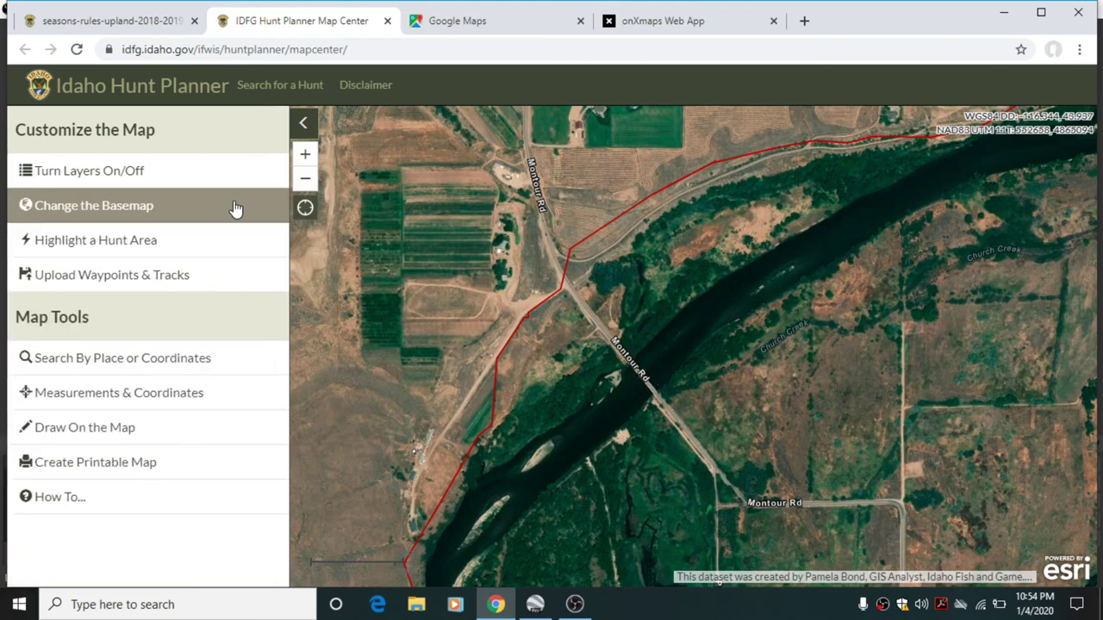
pyautogui.click(177, 403)
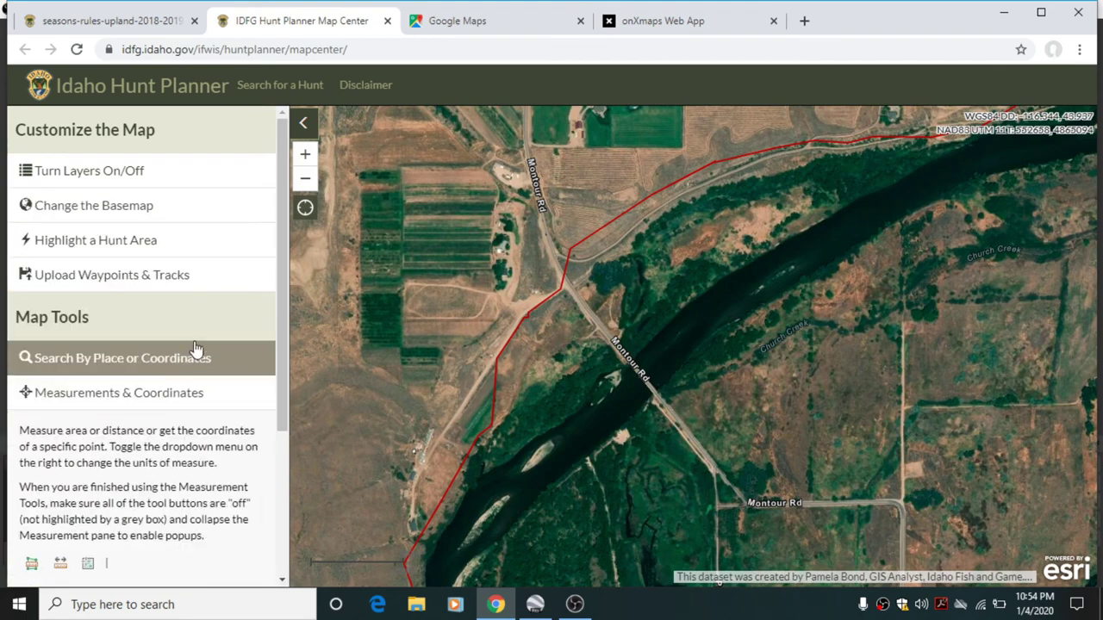
pyautogui.scroll(-3, 192, 354)
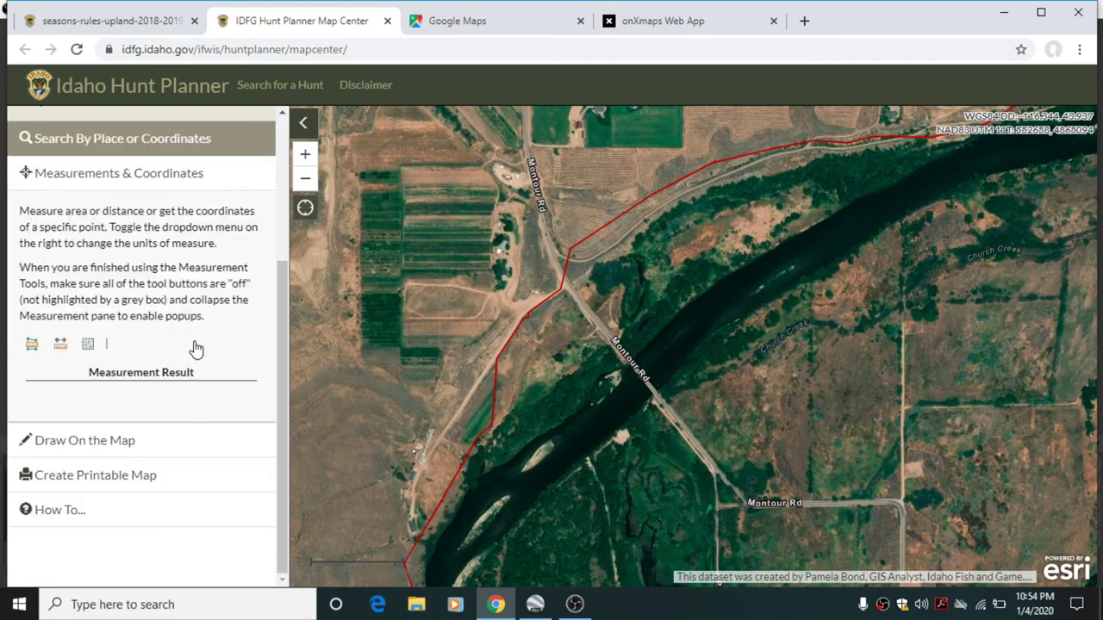
pyautogui.click(64, 346)
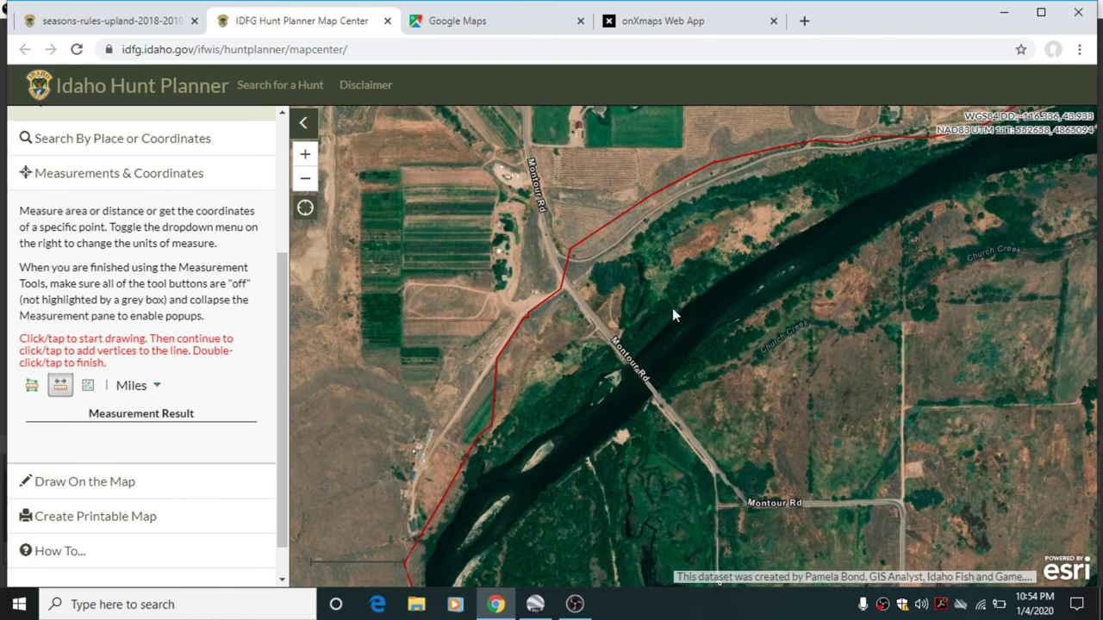
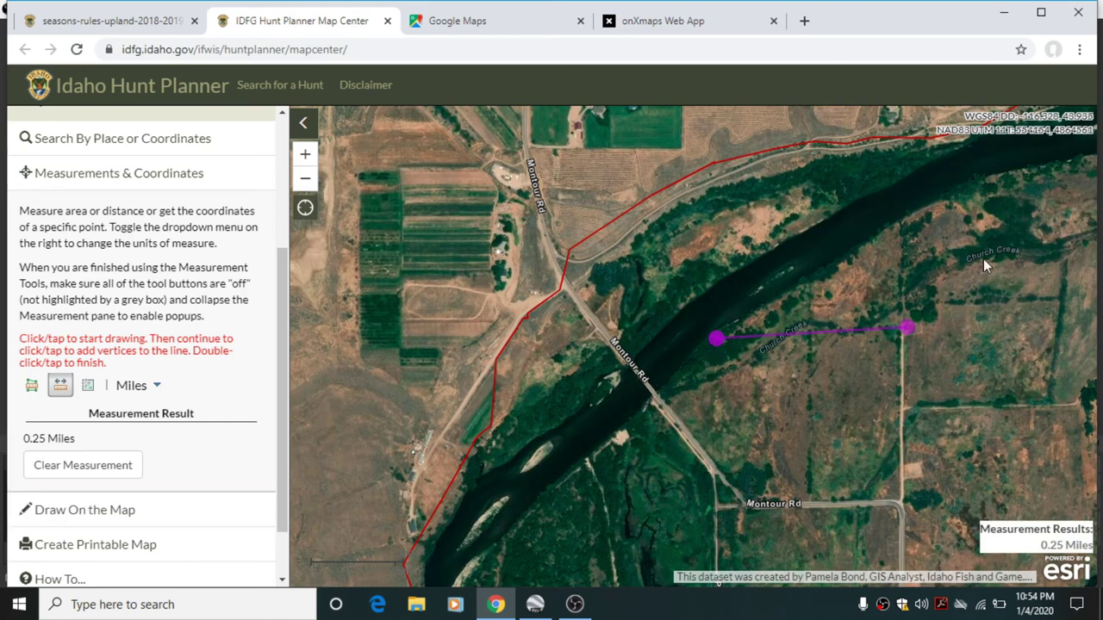
# Step: Draw a circle centred on the dirt road's end, using the 0.25-mile measuring line as its radius
pyautogui.click(164, 515)
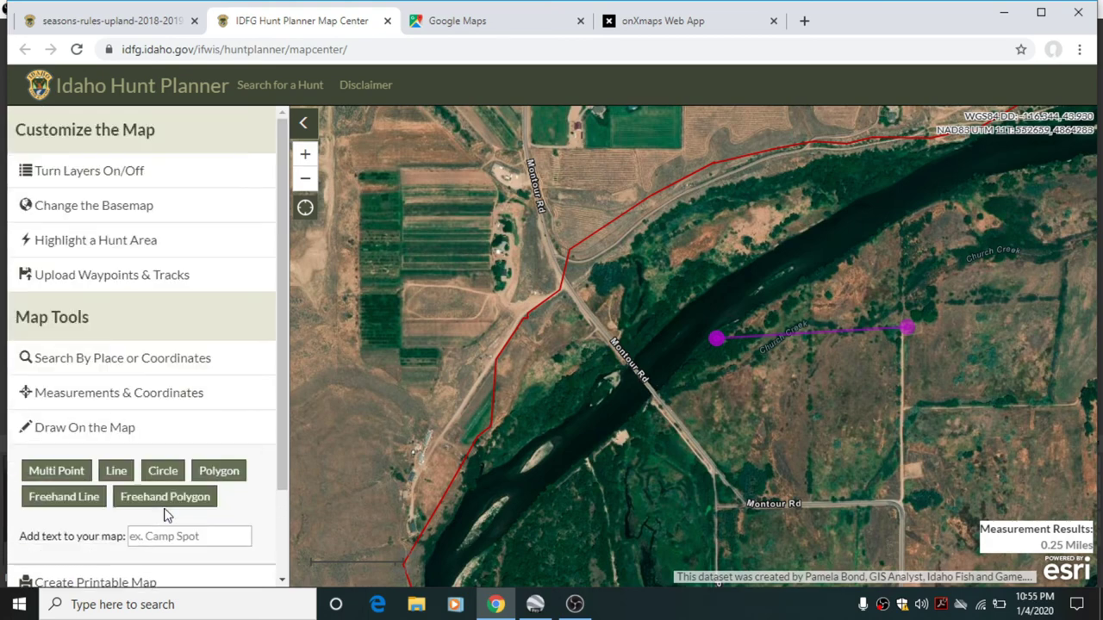
pyautogui.click(160, 479)
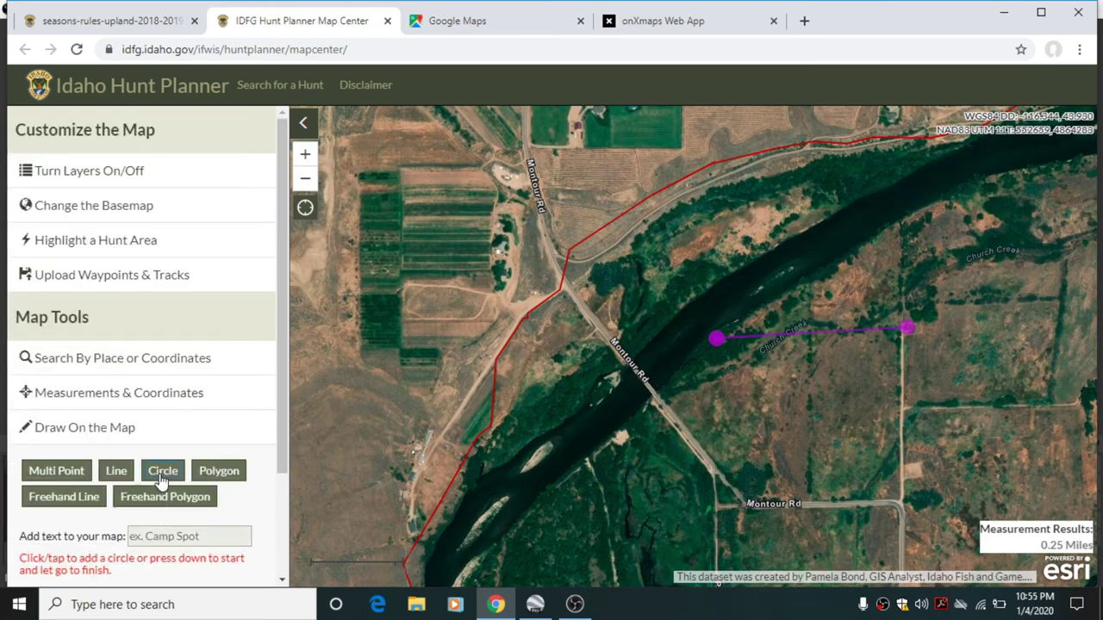
pyautogui.scroll(-2, 157, 452)
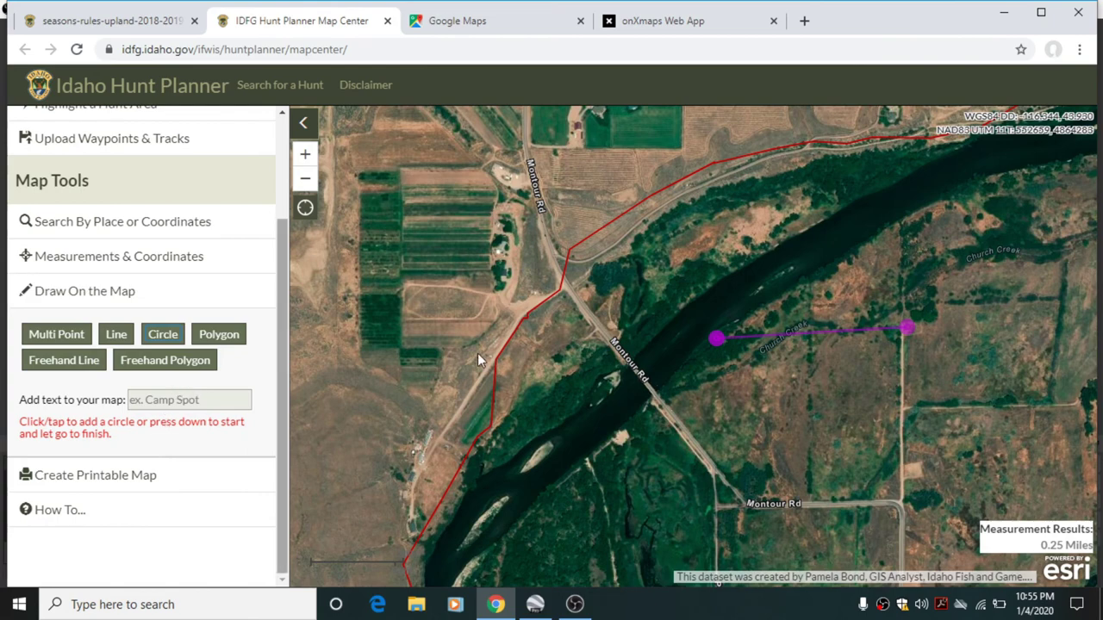
pyautogui.click(909, 332)
pyautogui.moveTo(892, 345); pyautogui.dragTo(718, 341)
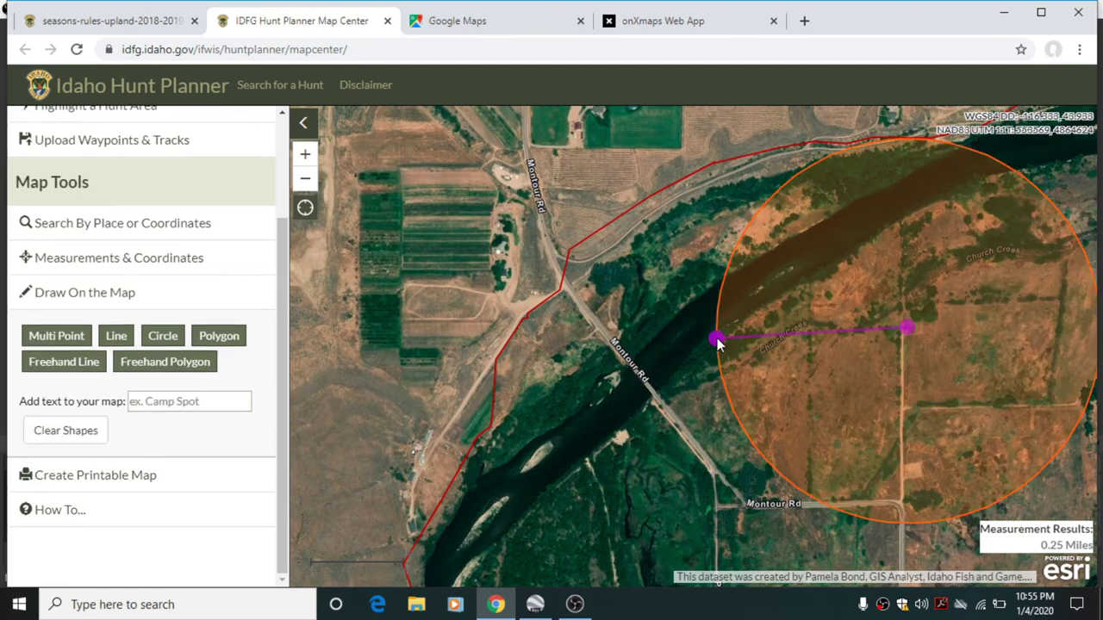
# Step: Examine the river timber, Church Creek bottoms and eastern tree grove in and around the circle, and clear the drawn circle
pyautogui.moveTo(681, 423); pyautogui.dragTo(447, 419)
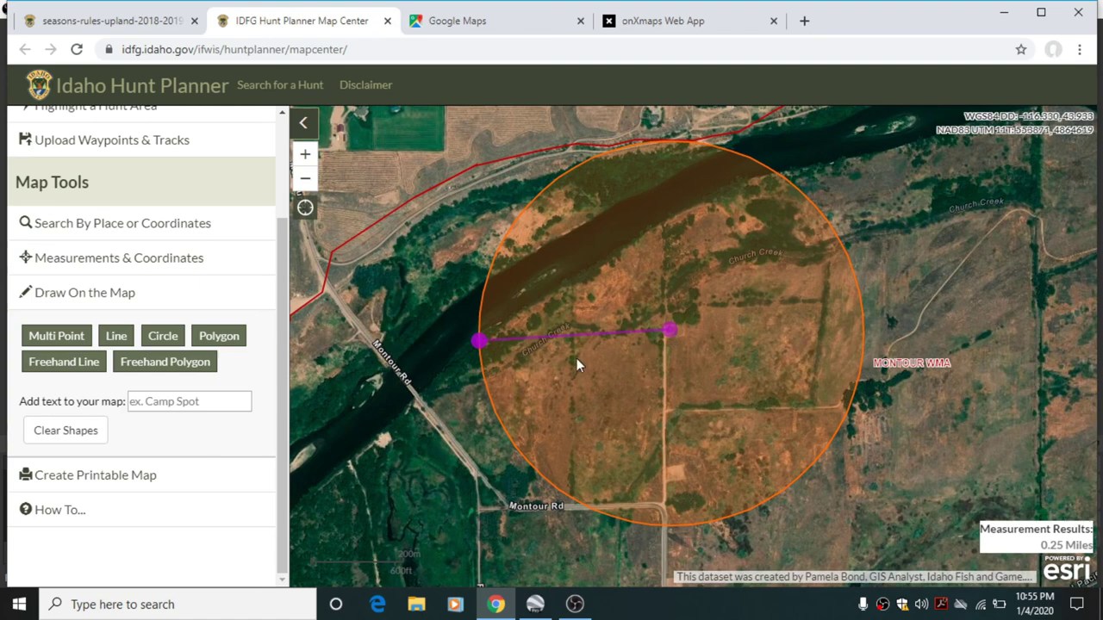
pyautogui.scroll(2, 501, 351)
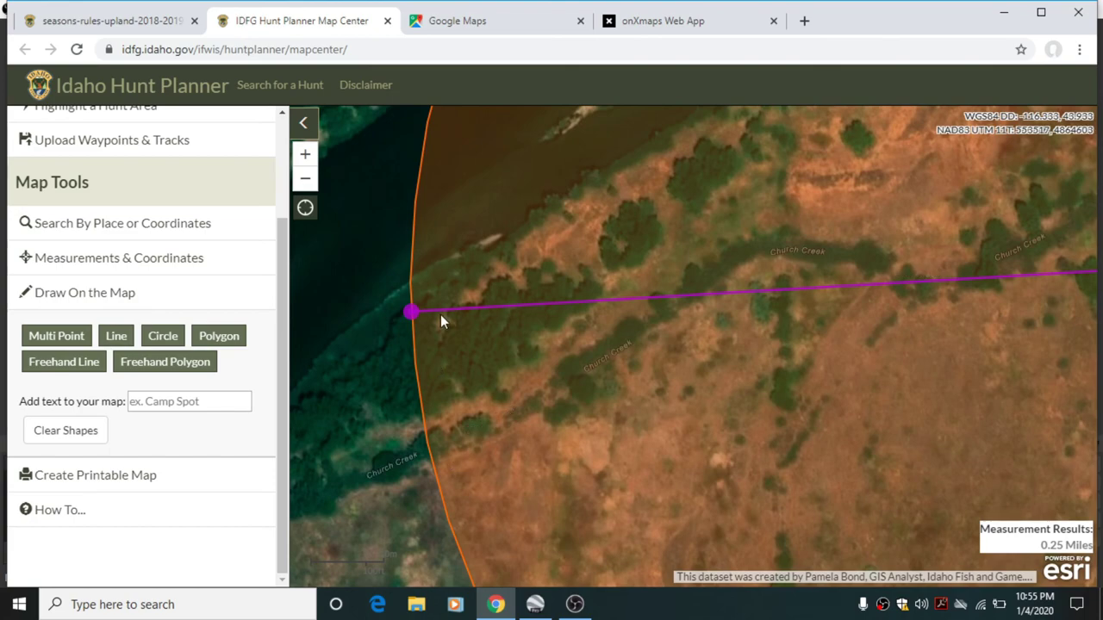
pyautogui.moveTo(529, 289); pyautogui.dragTo(634, 239)
pyautogui.moveTo(537, 305); pyautogui.dragTo(412, 390)
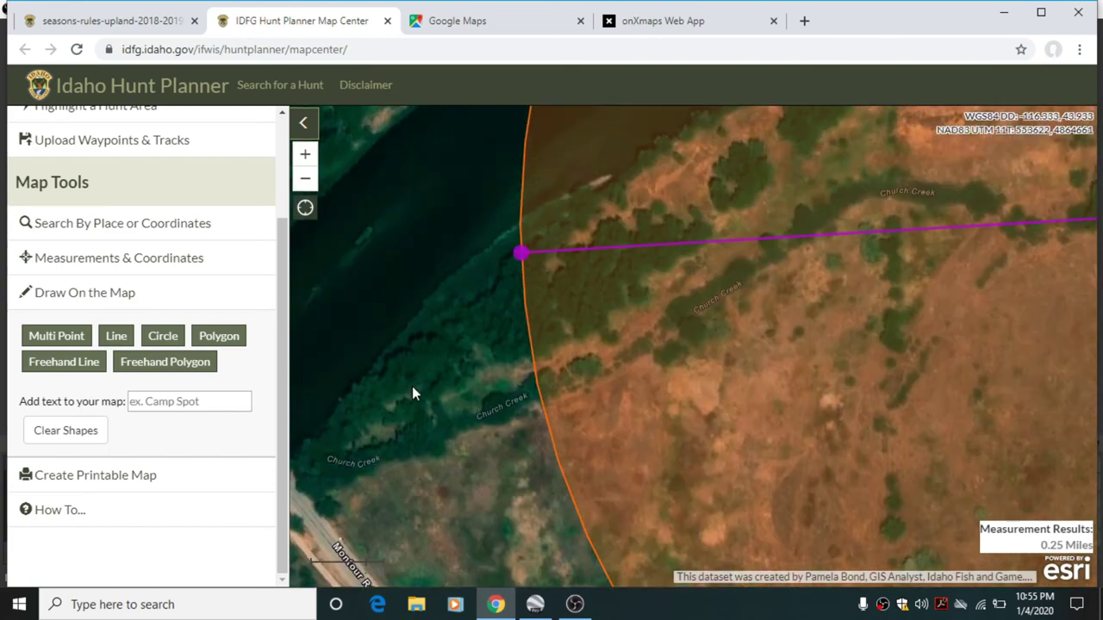
pyautogui.moveTo(758, 251); pyautogui.dragTo(415, 463)
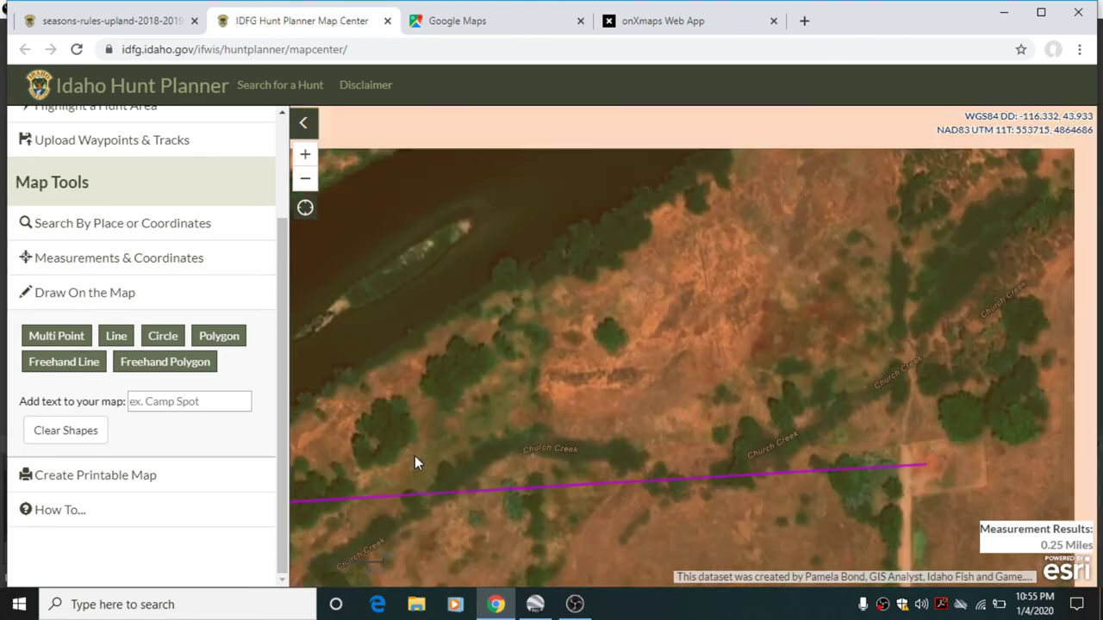
pyautogui.scroll(2, 426, 417)
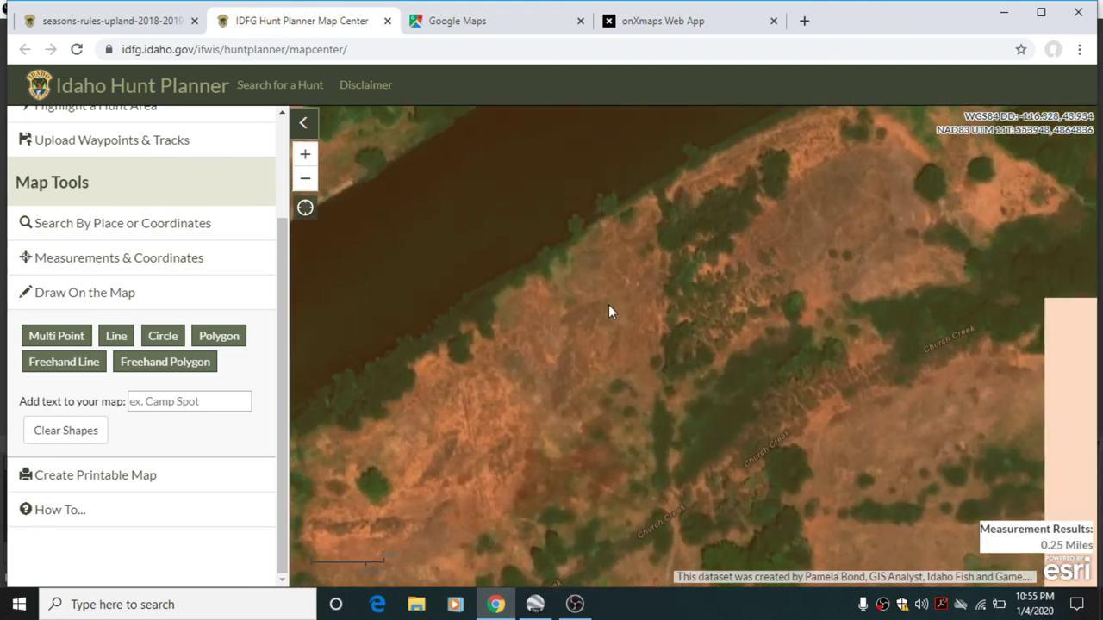
pyautogui.scroll(-2, 608, 310)
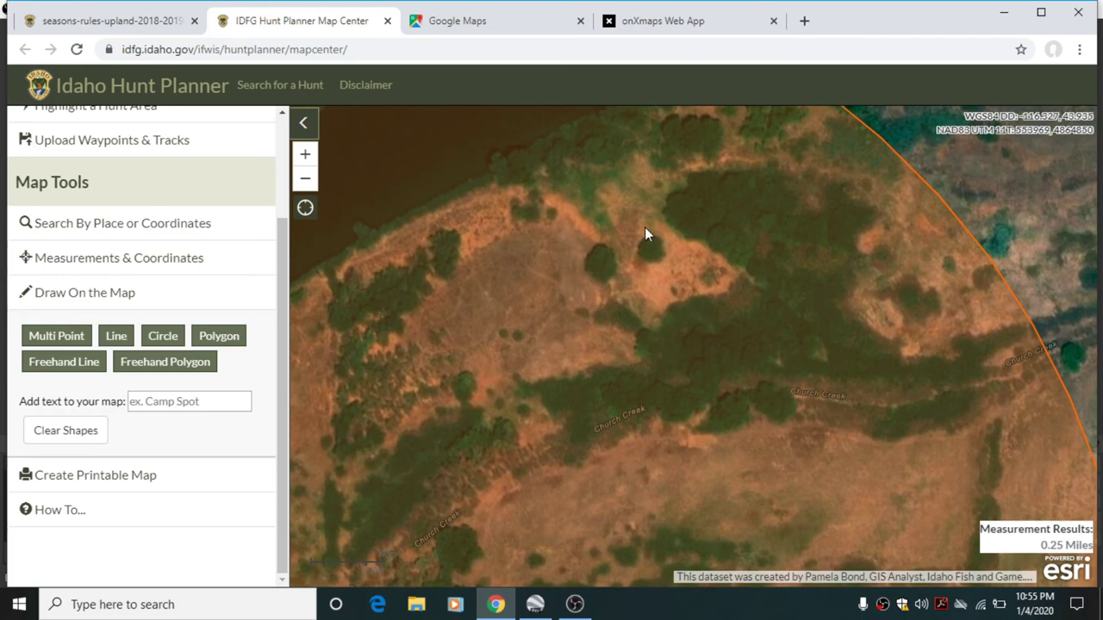
pyautogui.moveTo(645, 227); pyautogui.dragTo(565, 407)
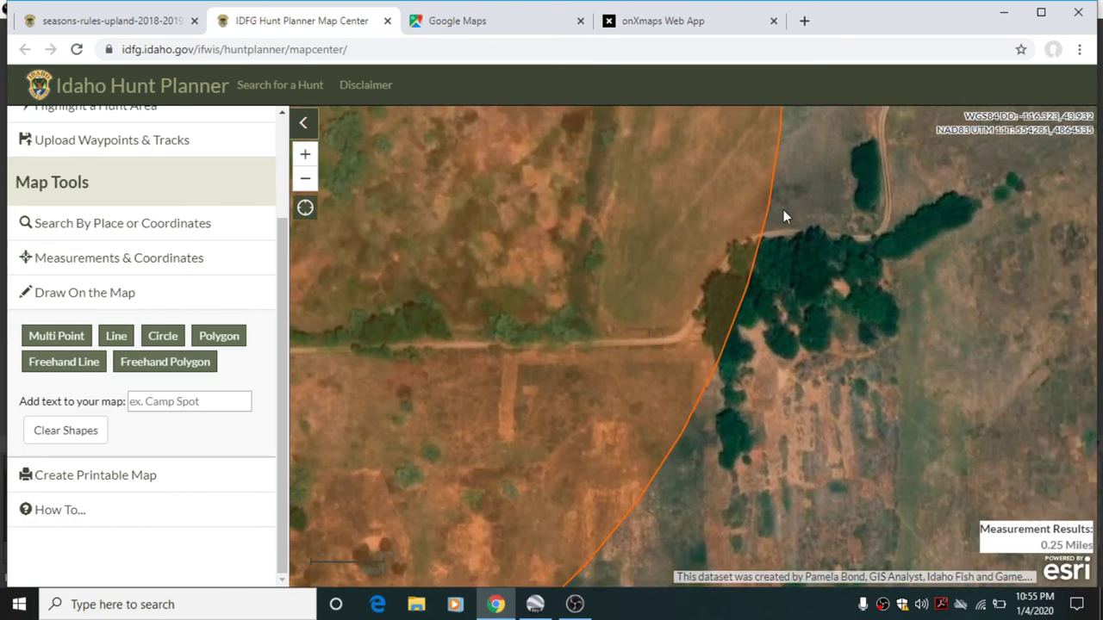
pyautogui.scroll(-3, 612, 344)
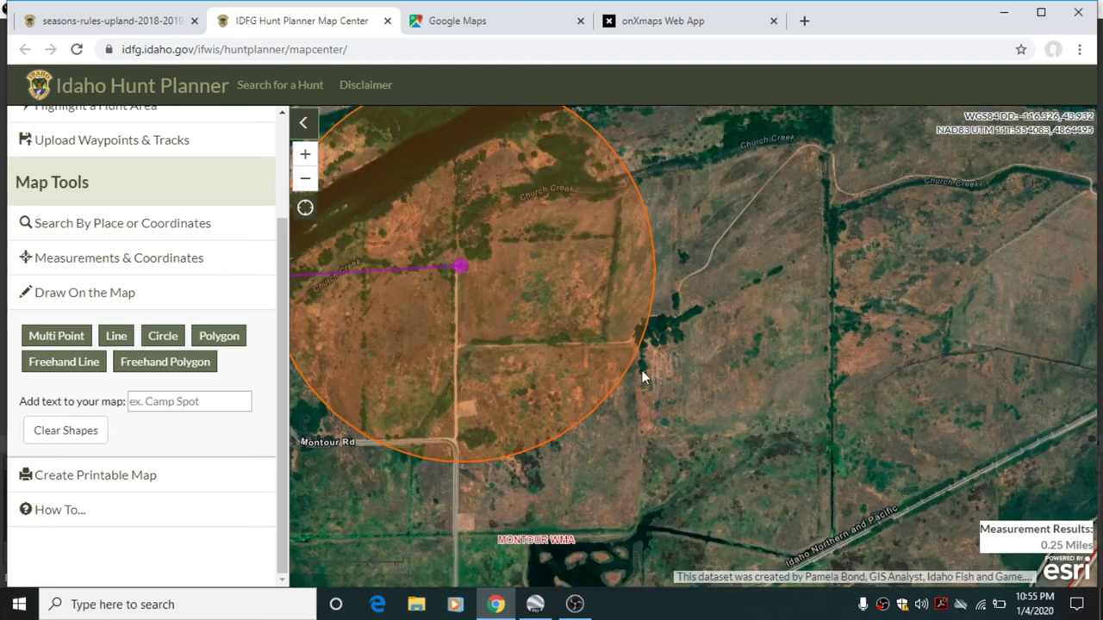
pyautogui.moveTo(541, 338); pyautogui.dragTo(747, 388)
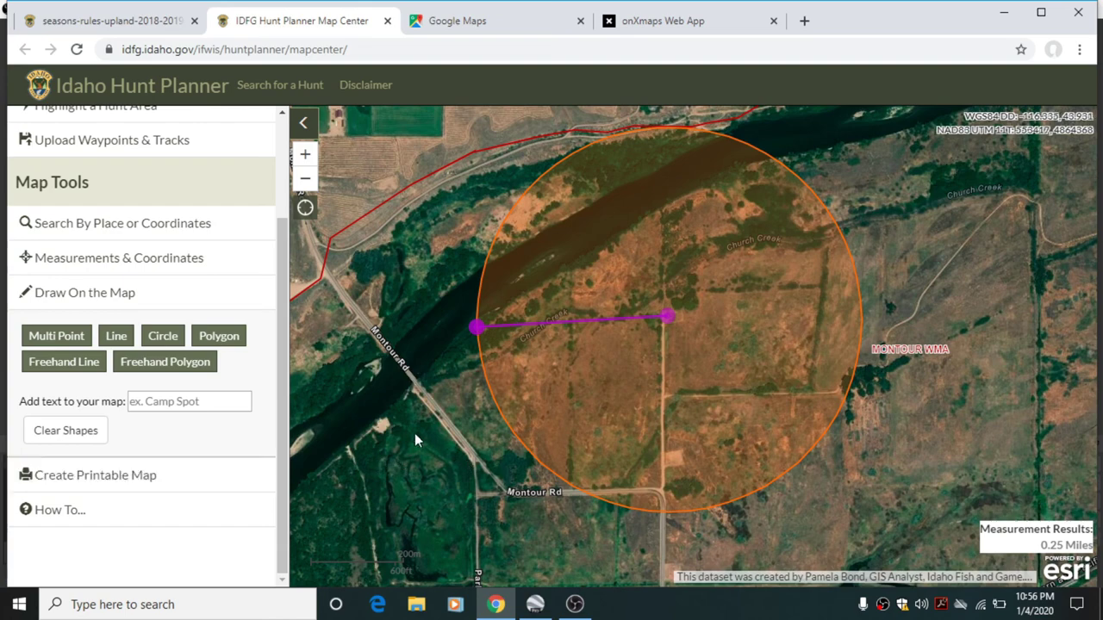
pyautogui.click(93, 430)
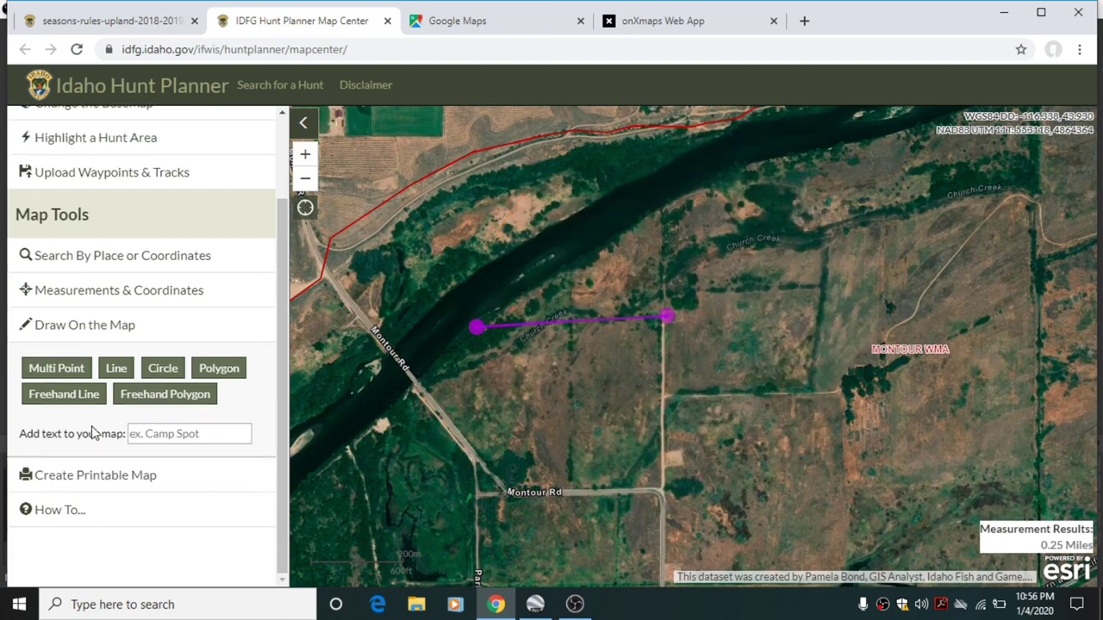
# Step: Switch to Google Maps and locate the dirt road's end at Church Creek within the Montour Wildlife Management Area
pyautogui.click(497, 26)
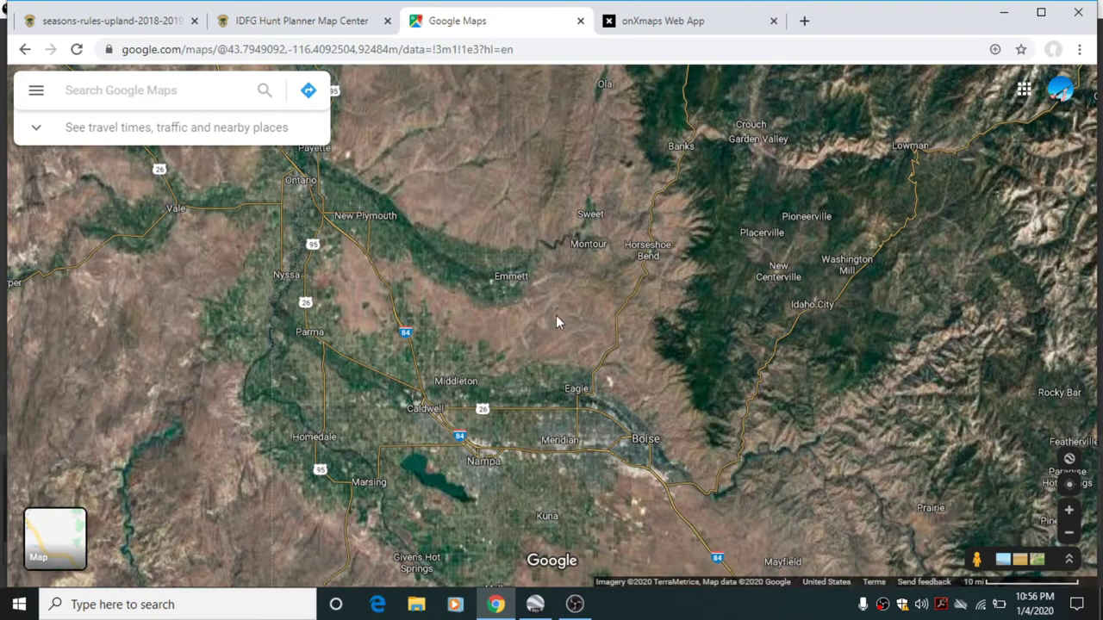
pyautogui.scroll(5, 589, 254)
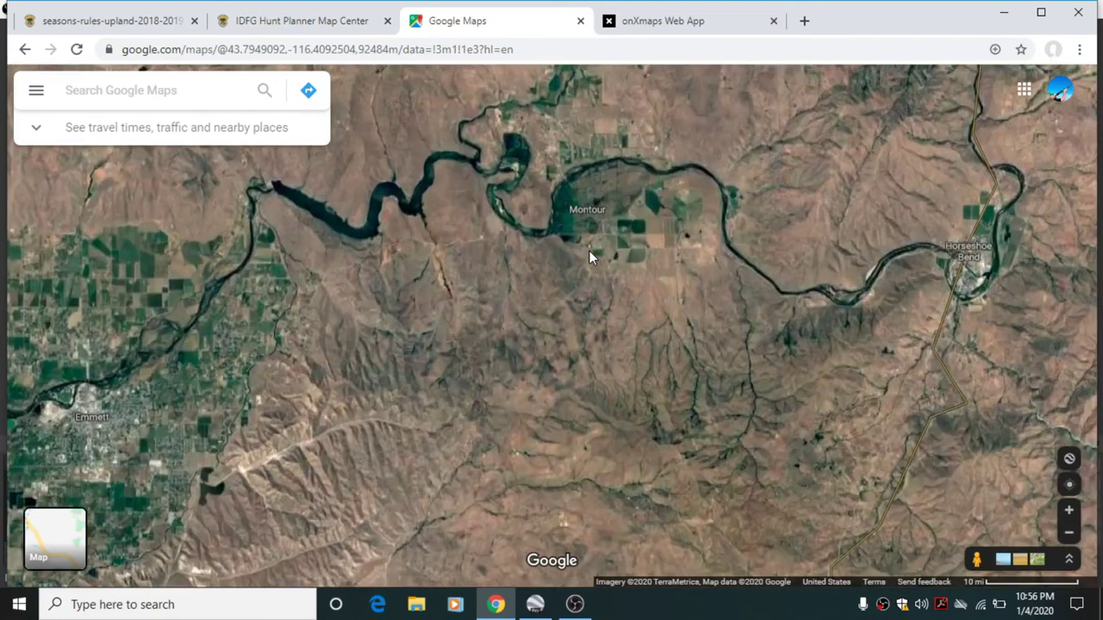
pyautogui.scroll(3, 556, 196)
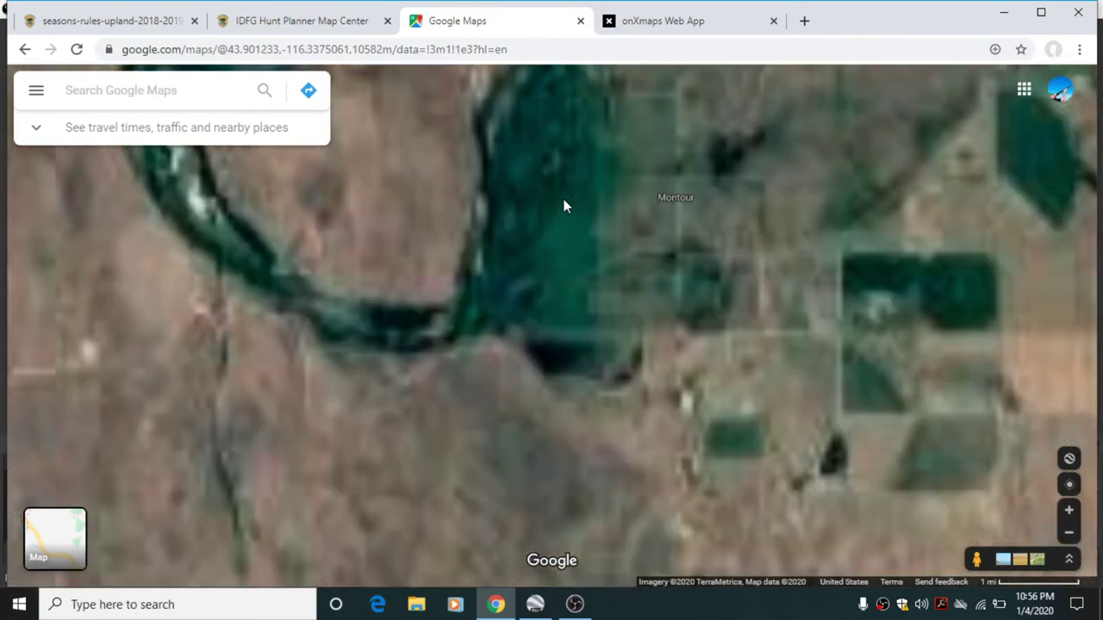
pyautogui.moveTo(764, 181); pyautogui.dragTo(556, 423)
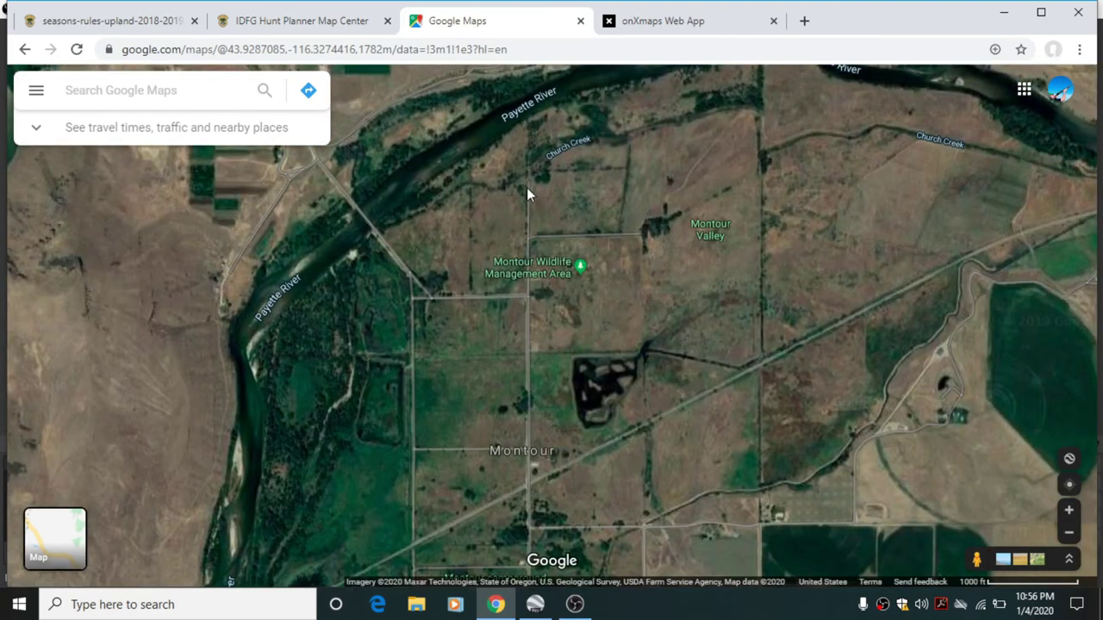
pyautogui.scroll(2, 529, 189)
pyautogui.scroll(5, 529, 189)
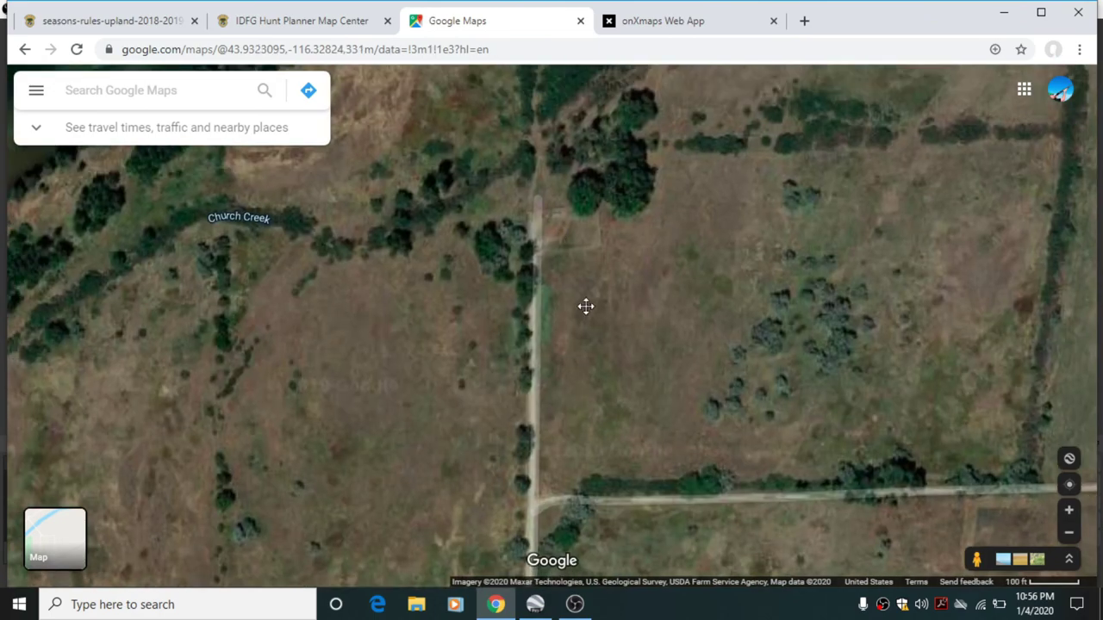
pyautogui.moveTo(585, 306); pyautogui.dragTo(630, 405)
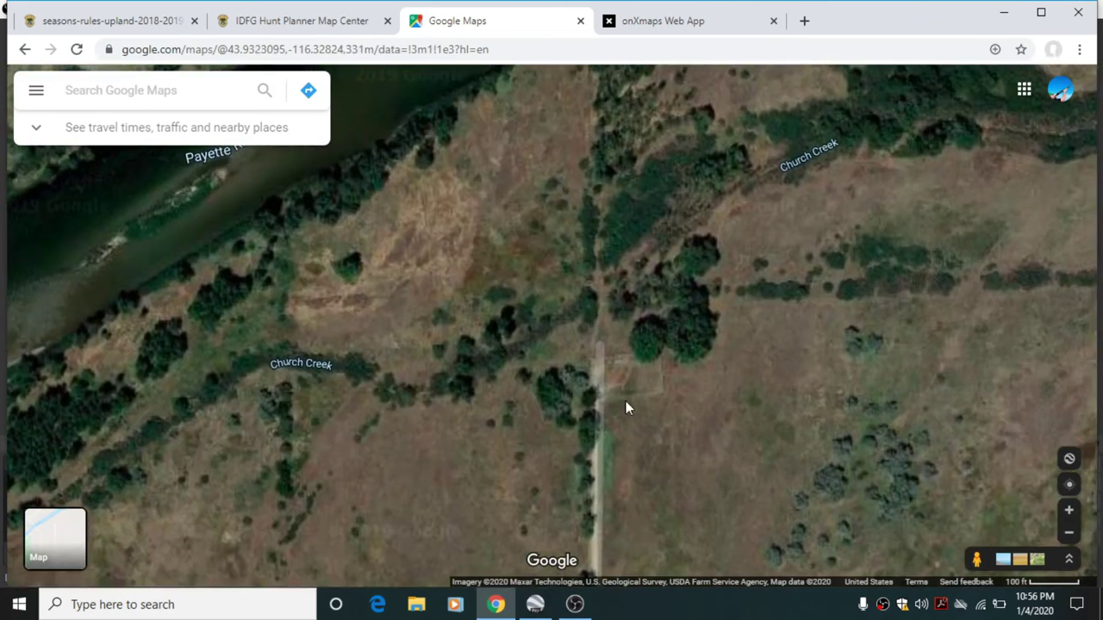
pyautogui.scroll(-1, 615, 371)
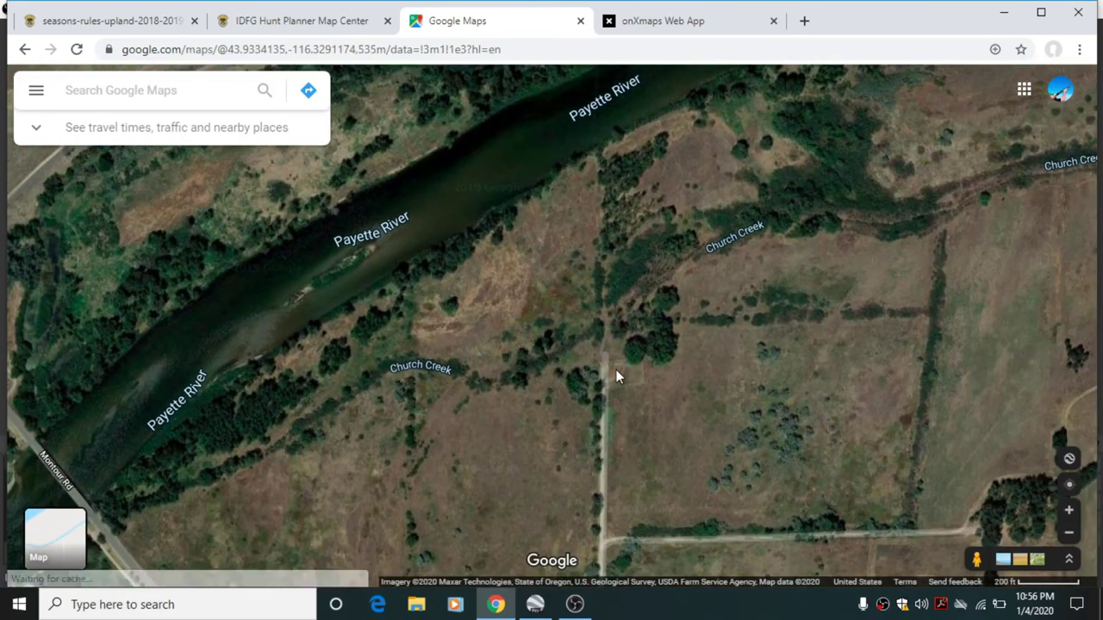
# Step: Inspect the fenced plot and surrounding trees at the dirt road's end in close-up satellite imagery
pyautogui.scroll(3, 616, 369)
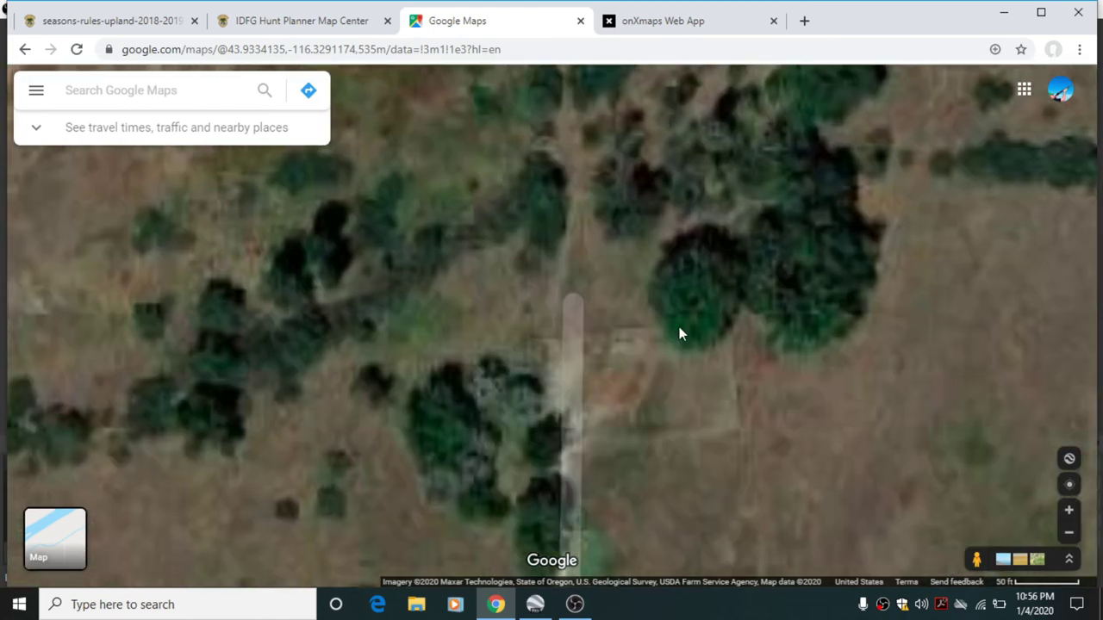
pyautogui.scroll(2, 679, 326)
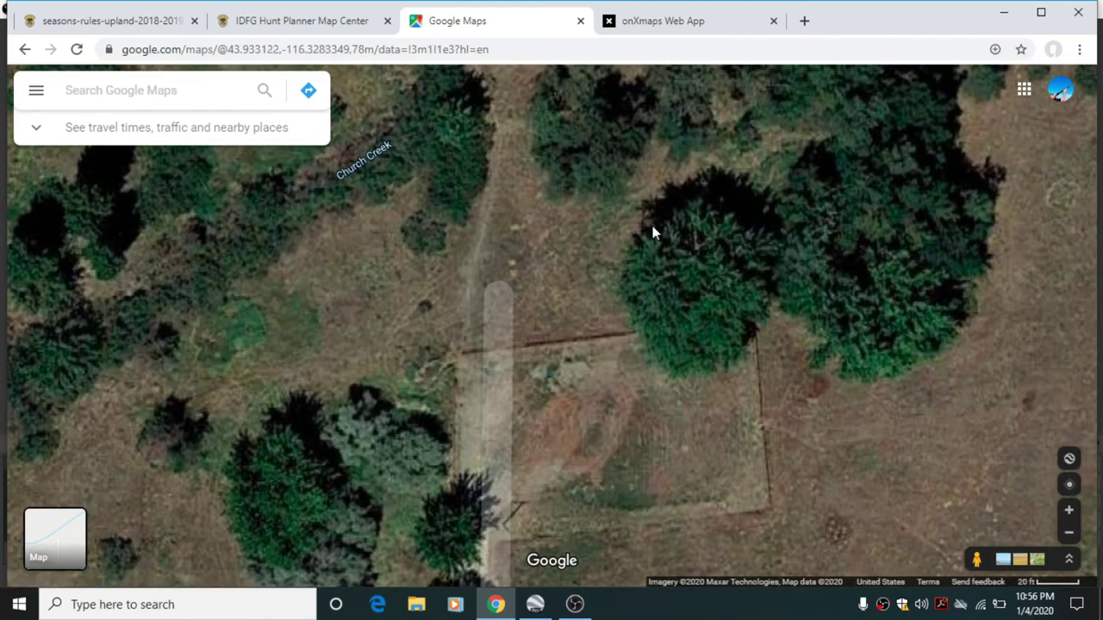
pyautogui.moveTo(611, 414); pyautogui.dragTo(770, 227)
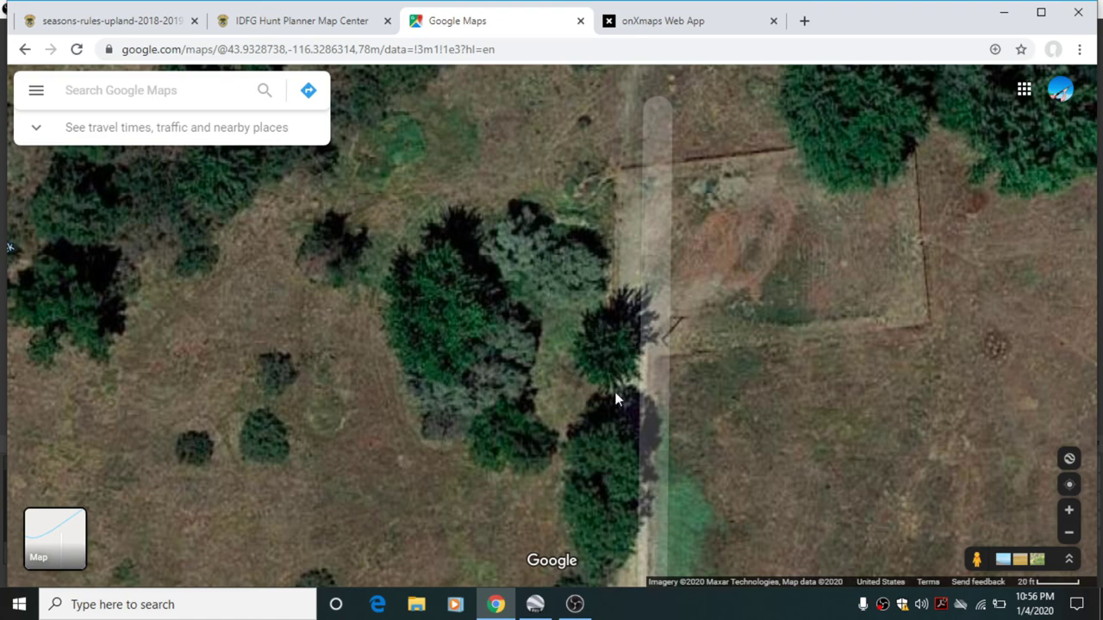
pyautogui.moveTo(672, 319); pyautogui.dragTo(659, 349)
pyautogui.scroll(-3, 644, 345)
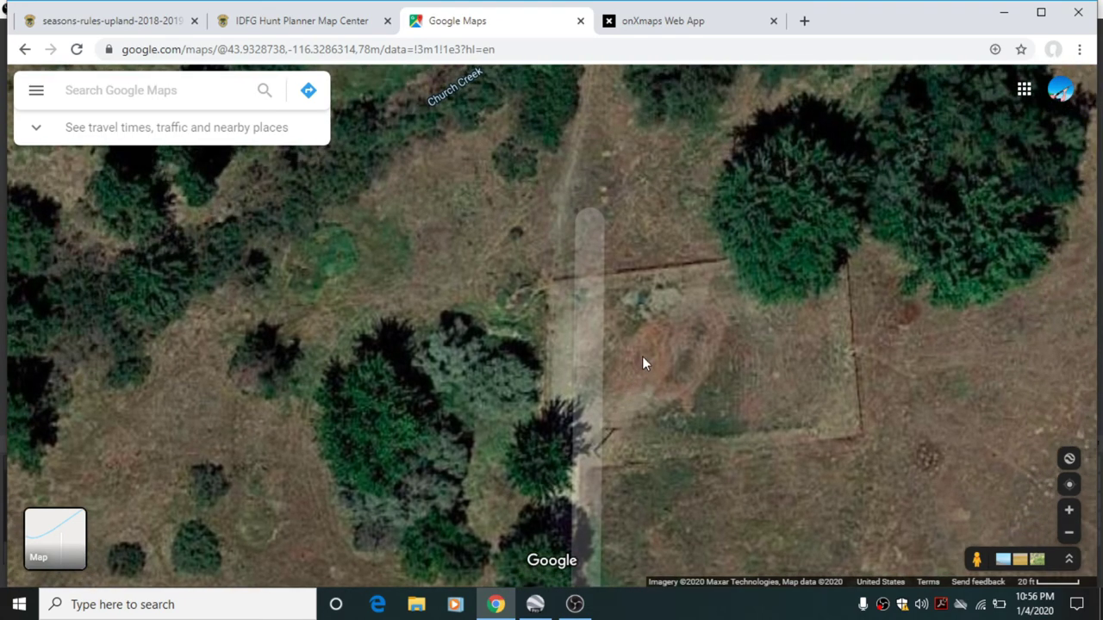
pyautogui.scroll(-4, 644, 345)
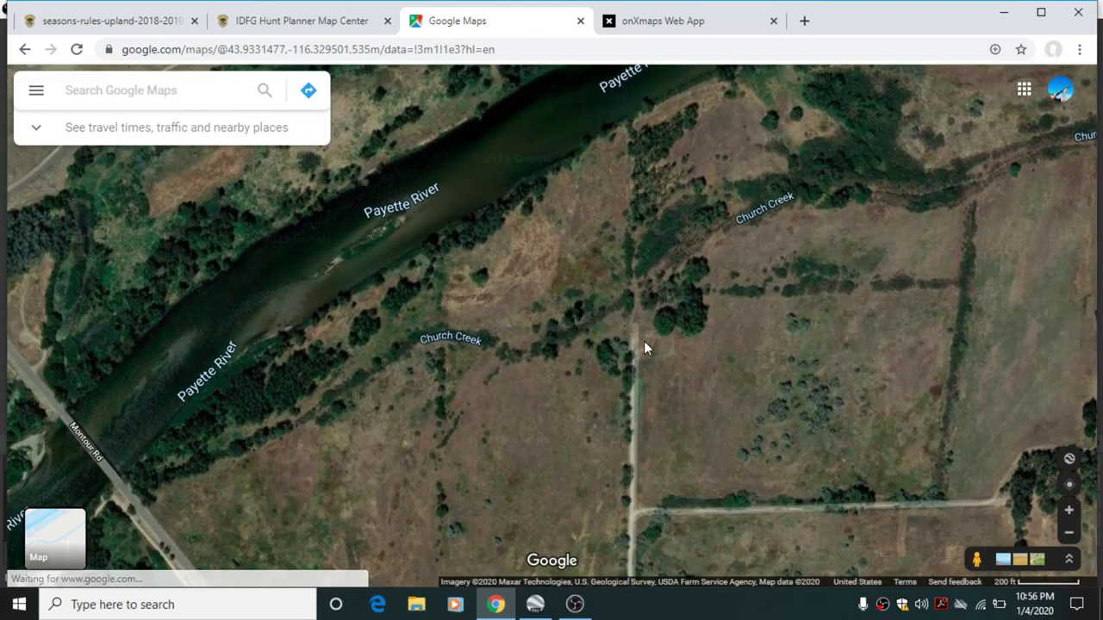
# Step: Inspect the riverbank timber and the clearing between the Payette River and Church Creek, west of the dirt road's end, in close-up imagery
pyautogui.scroll(4, 462, 271)
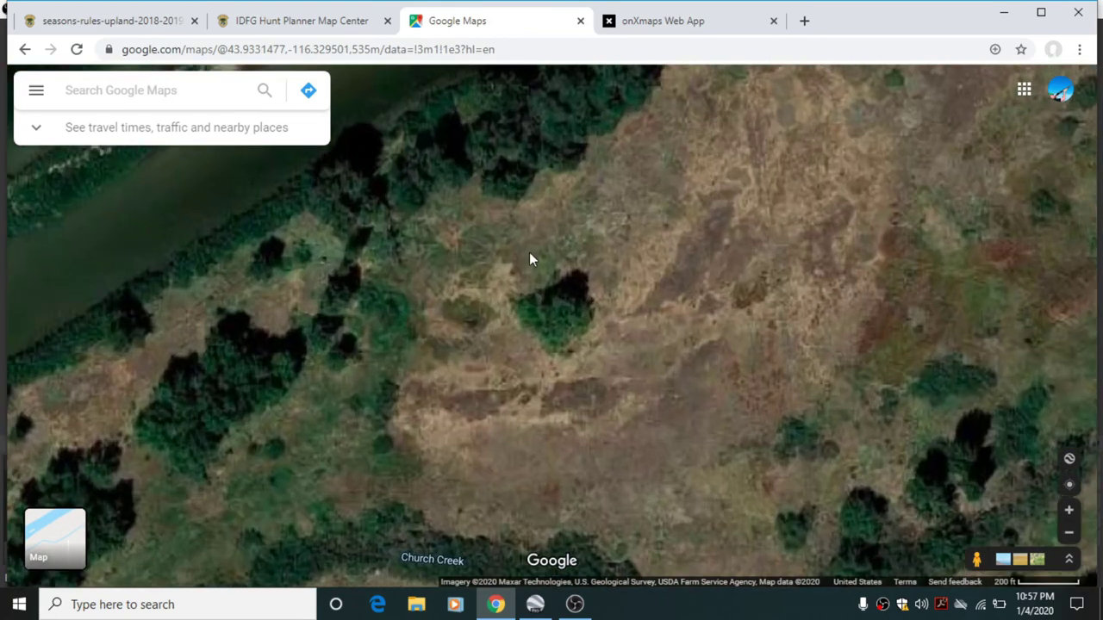
pyautogui.scroll(3, 393, 252)
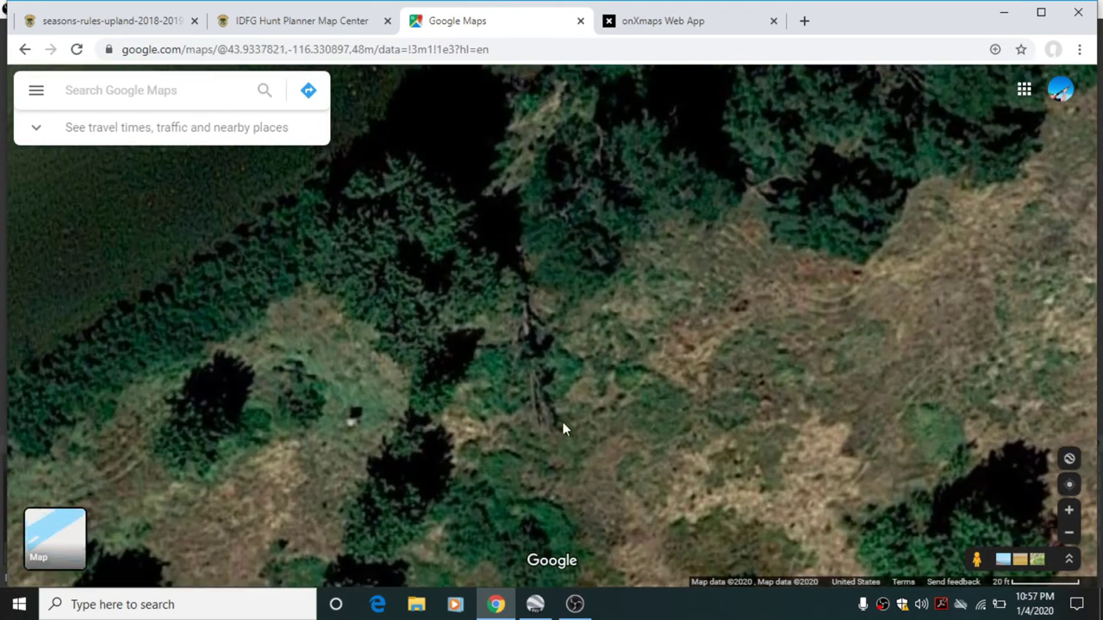
pyautogui.scroll(-3, 654, 324)
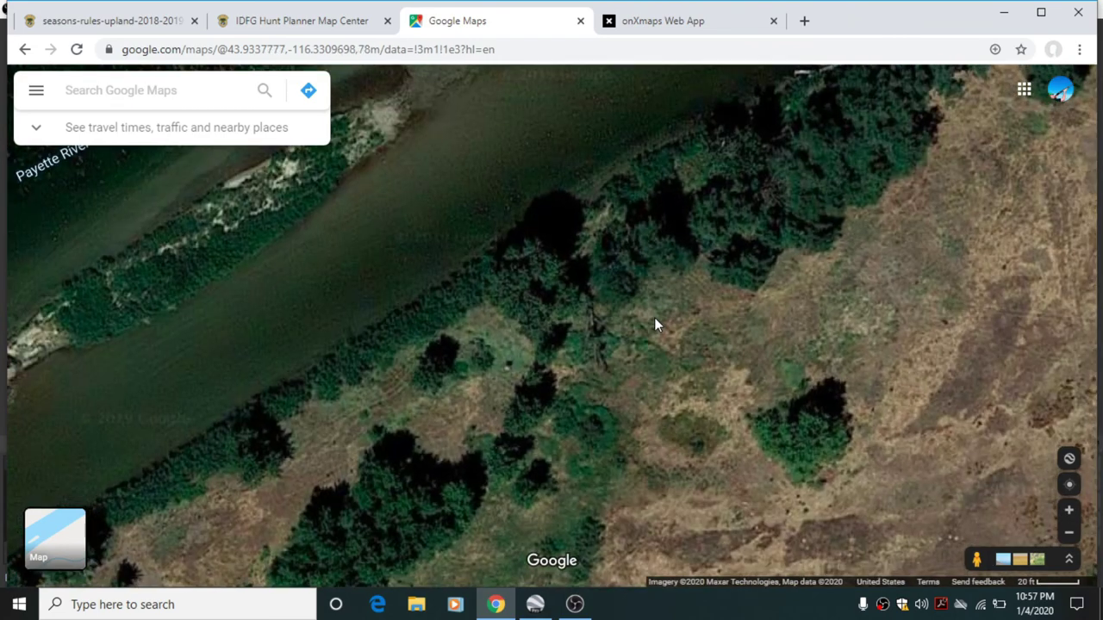
pyautogui.scroll(-2, 710, 325)
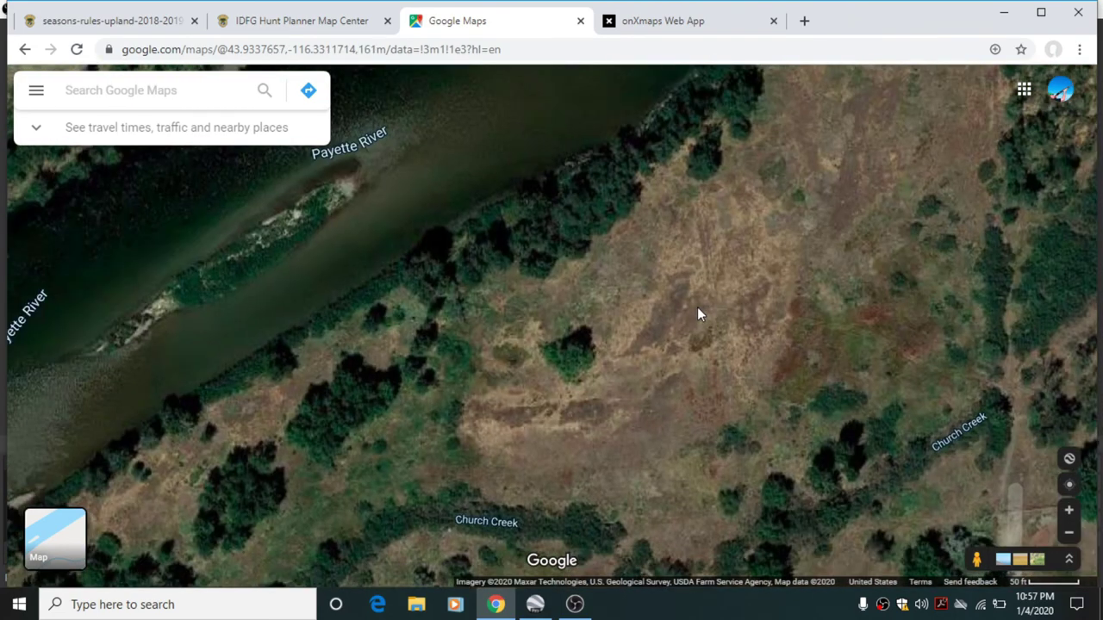
pyautogui.scroll(-3, 800, 326)
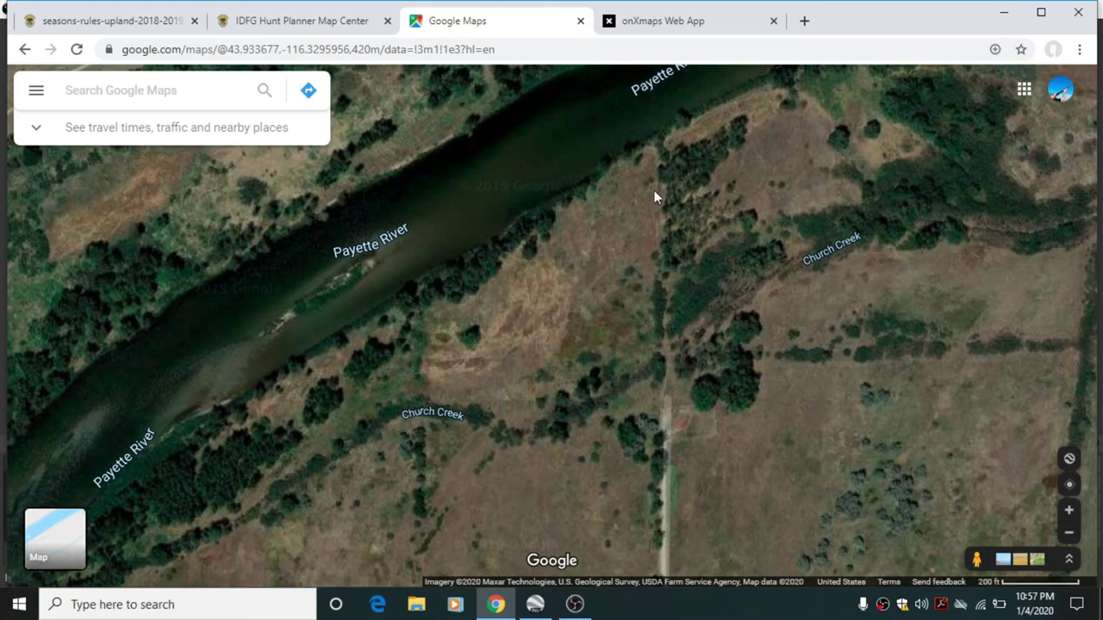
# Step: Switch to the onX web map and locate the Montour Wildlife Management Area between Emmett and Horseshoe Bend
pyautogui.click(721, 29)
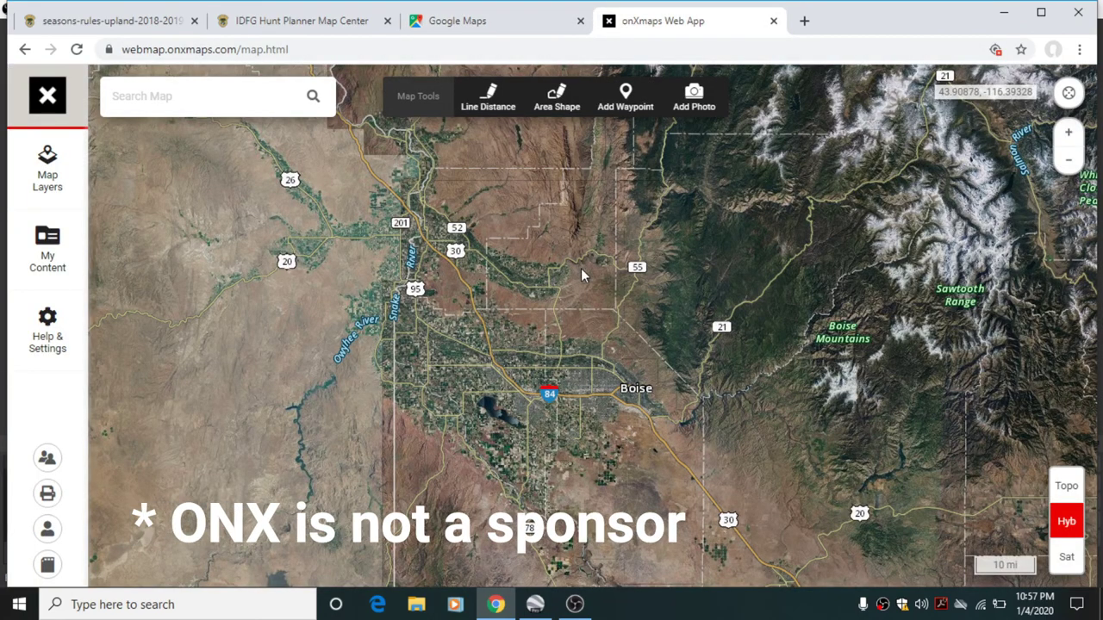
pyautogui.scroll(2, 596, 264)
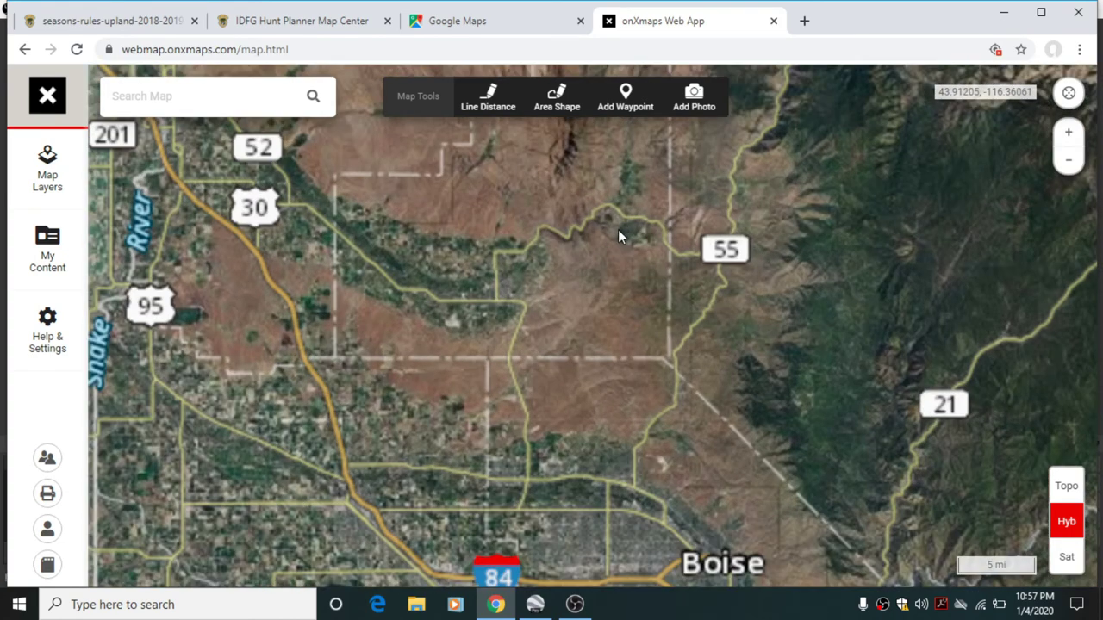
pyautogui.scroll(1, 618, 235)
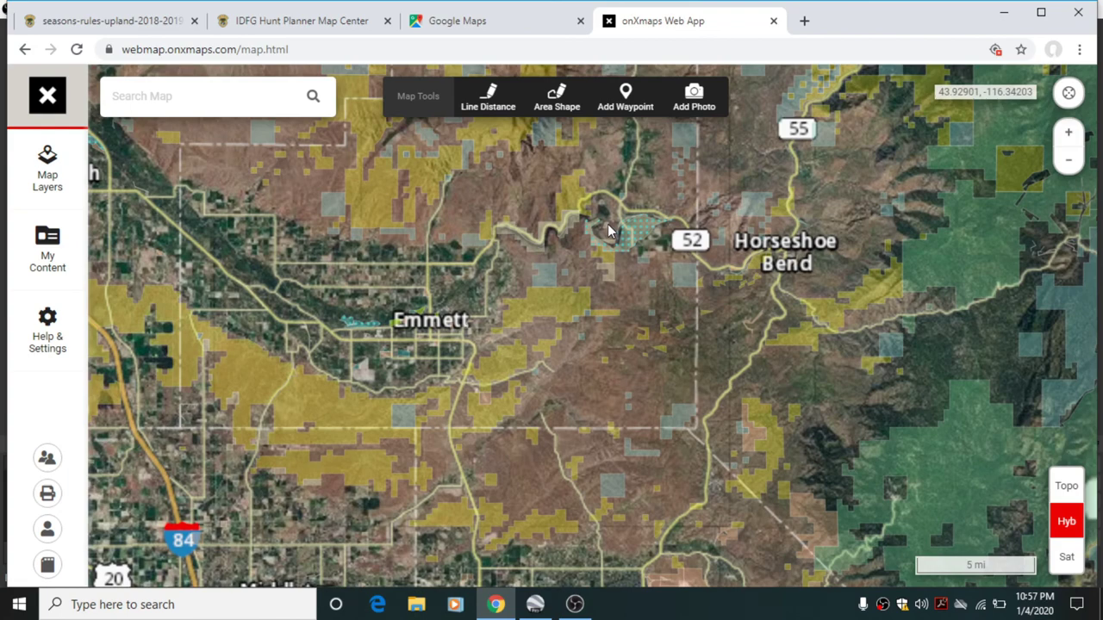
pyautogui.scroll(1, 630, 239)
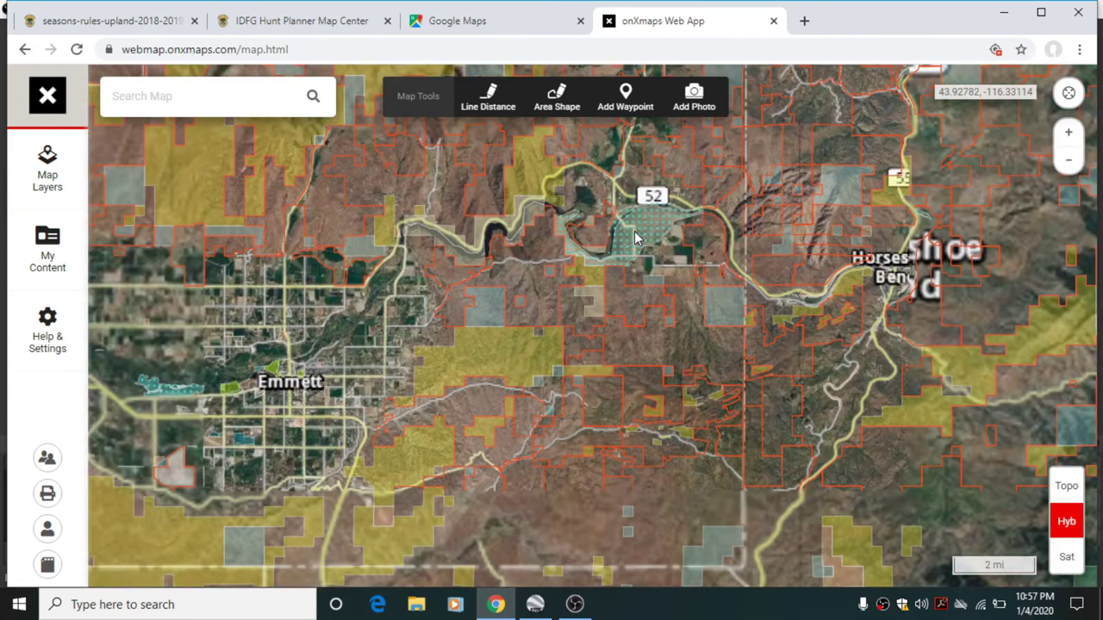
pyautogui.scroll(1, 638, 238)
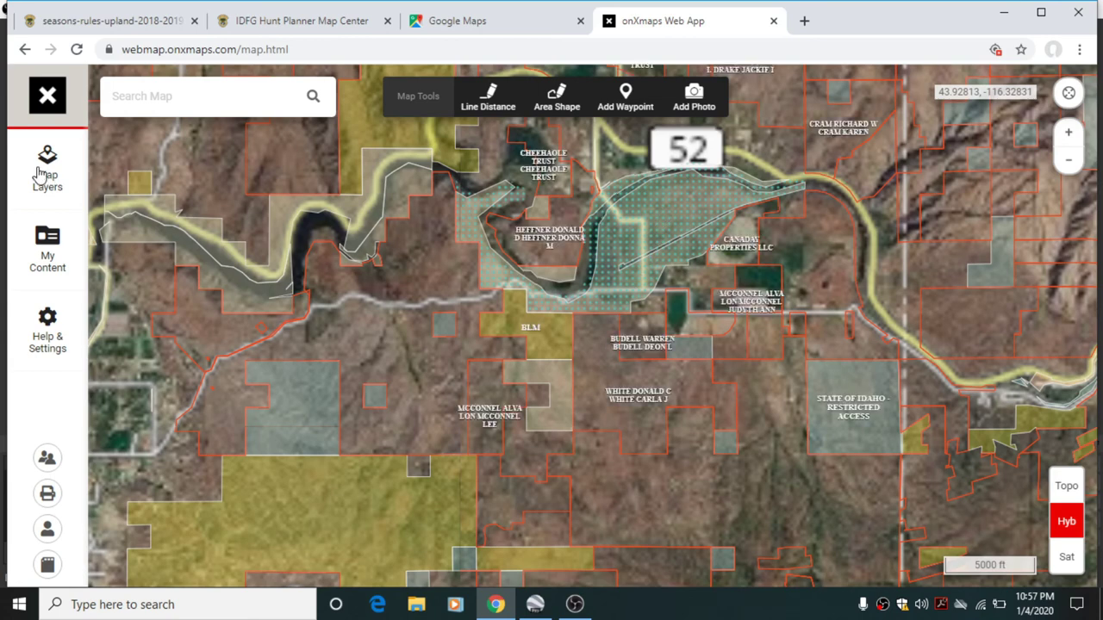
# Step: Turn off the ID Private Lands and ID Gov Lands layers while examining the dirt road's end near Church Creek
pyautogui.click(41, 175)
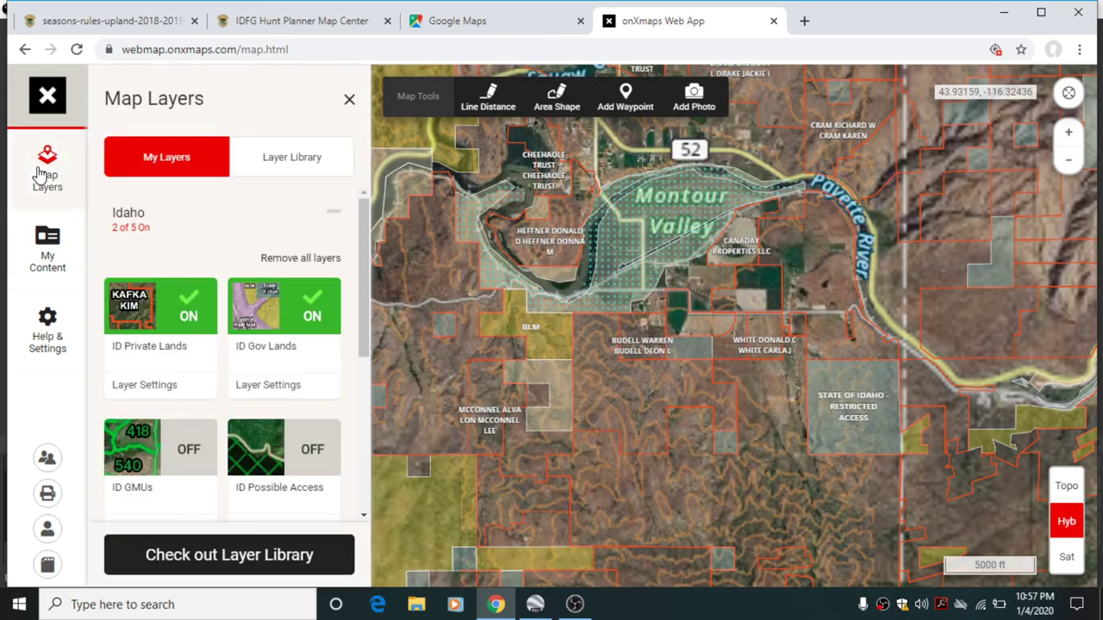
pyautogui.click(187, 320)
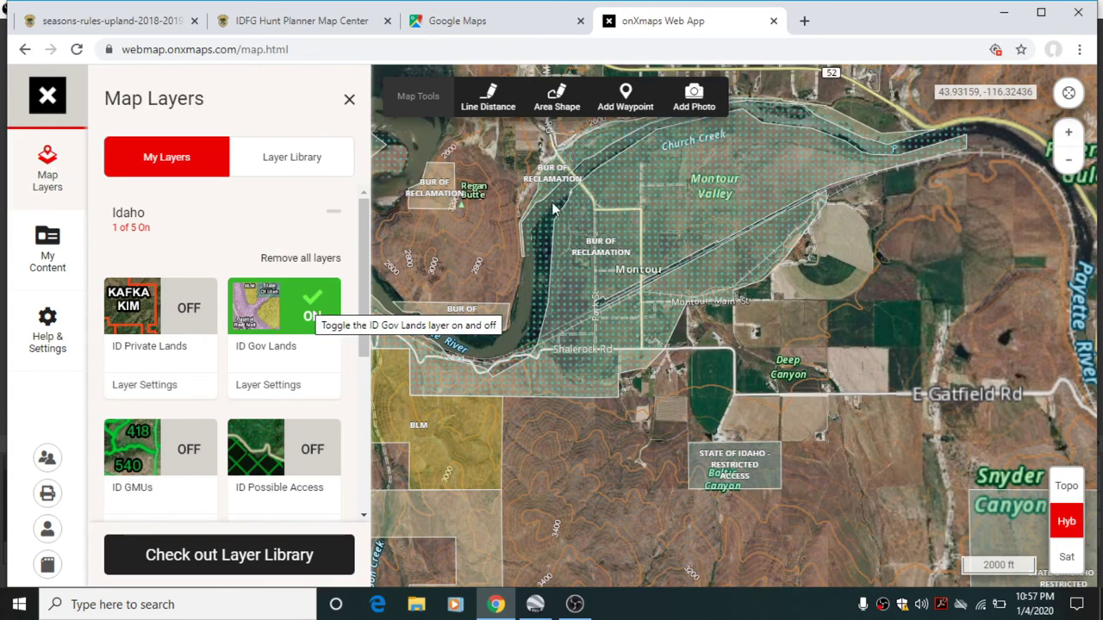
pyautogui.moveTo(712, 248); pyautogui.dragTo(743, 309)
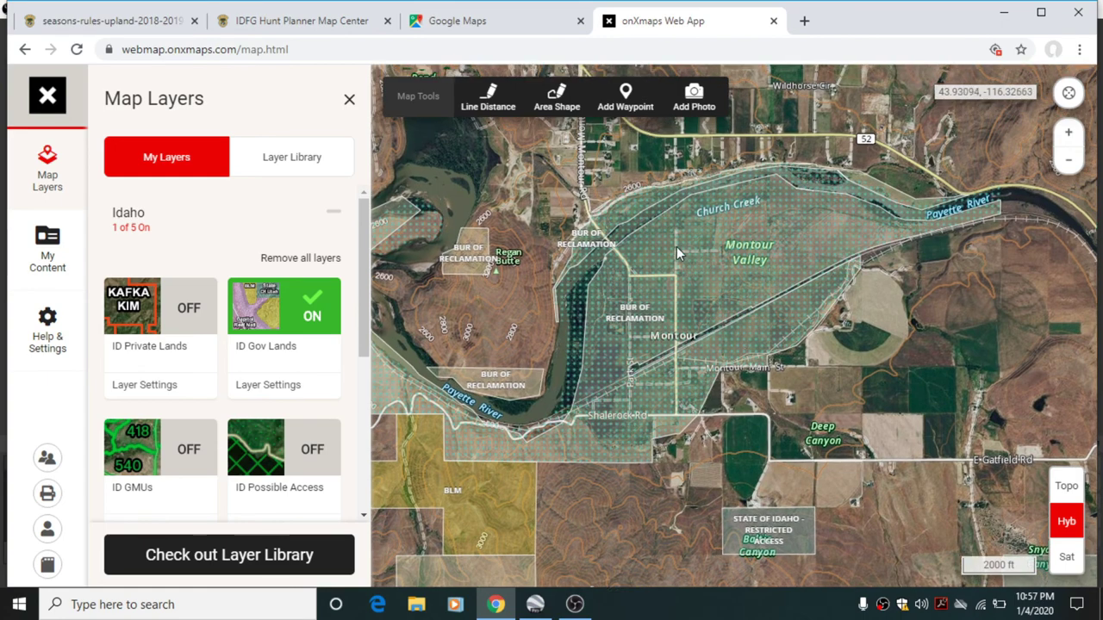
pyautogui.scroll(2, 676, 246)
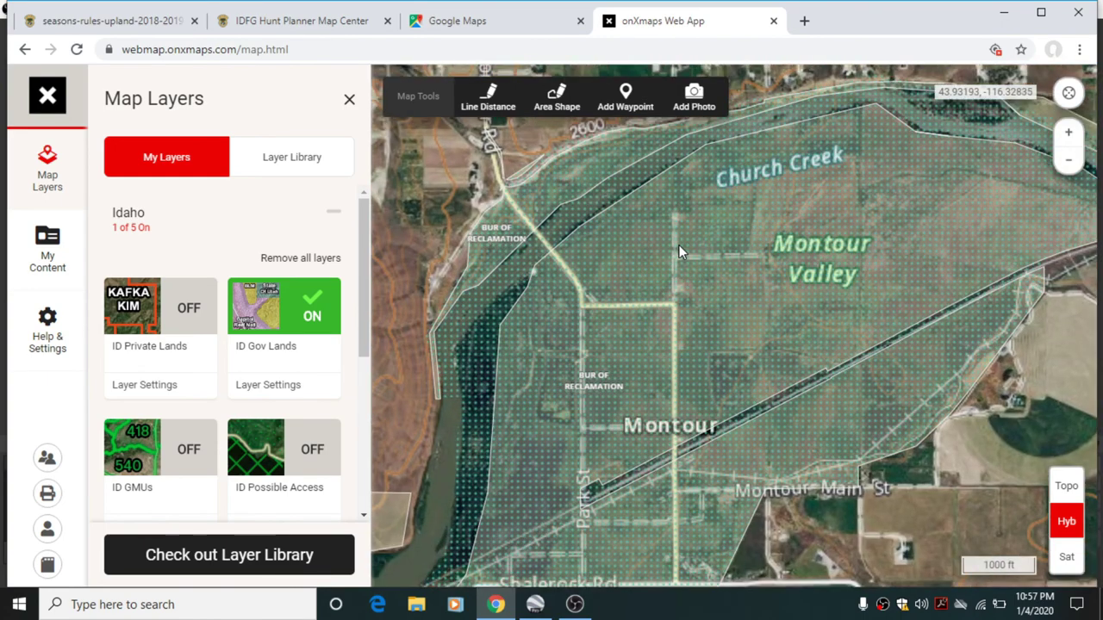
pyautogui.scroll(2, 679, 245)
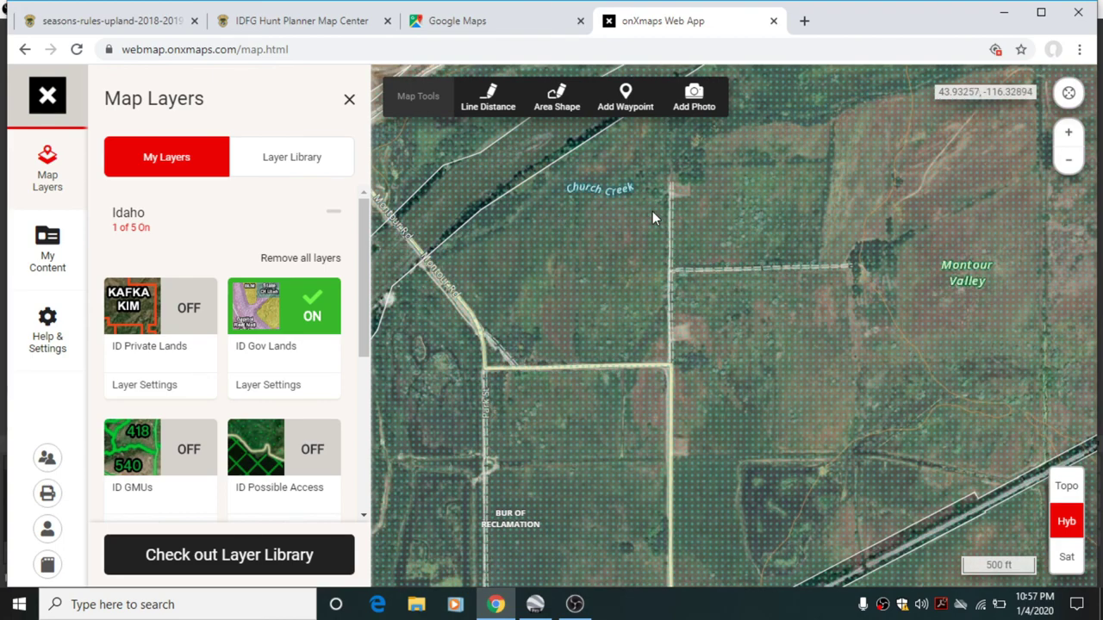
pyautogui.scroll(3, 664, 204)
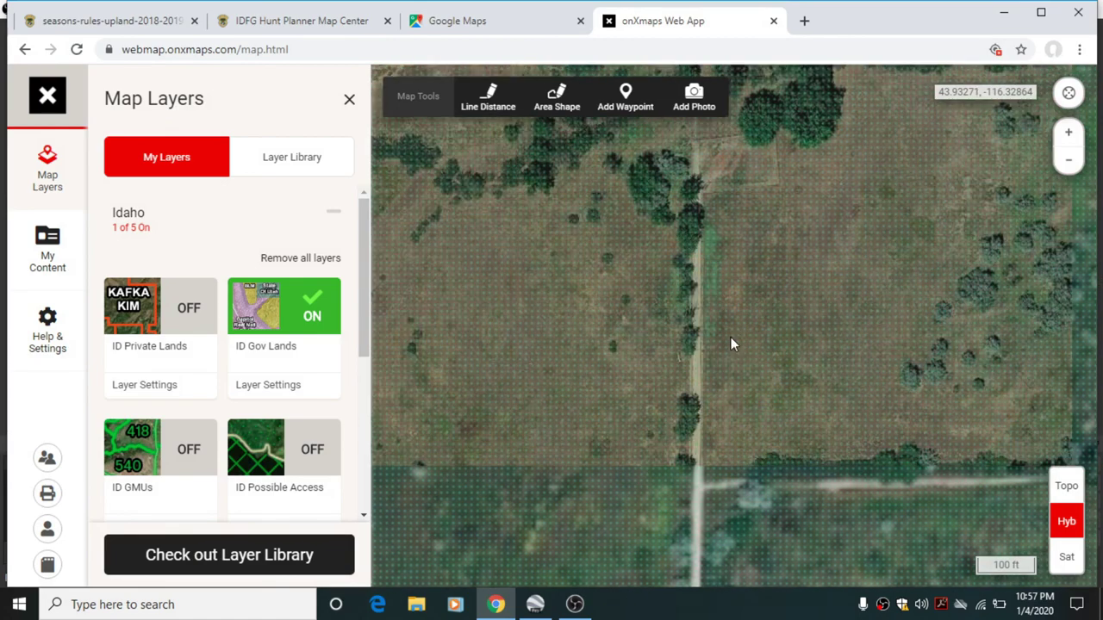
pyautogui.moveTo(731, 344); pyautogui.dragTo(746, 382)
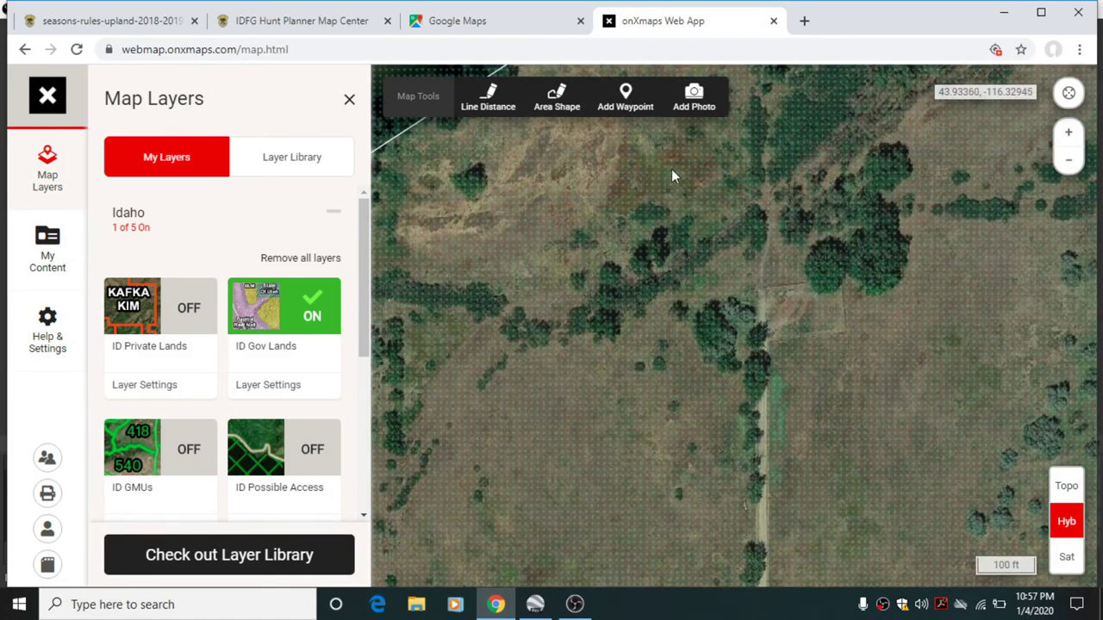
pyautogui.moveTo(762, 184); pyautogui.dragTo(722, 340)
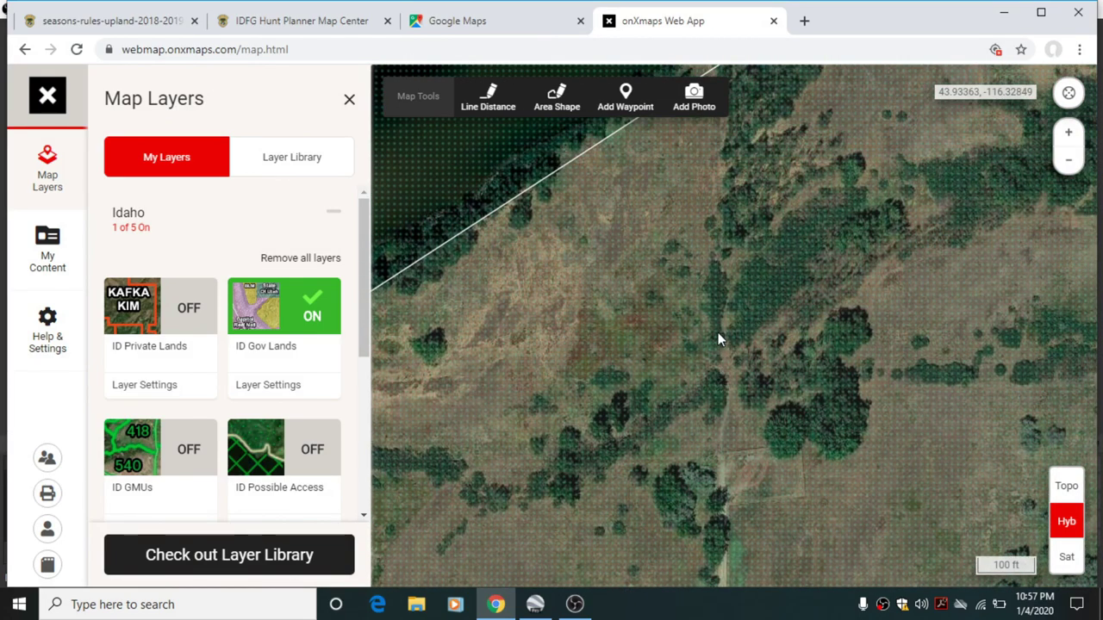
pyautogui.click(320, 320)
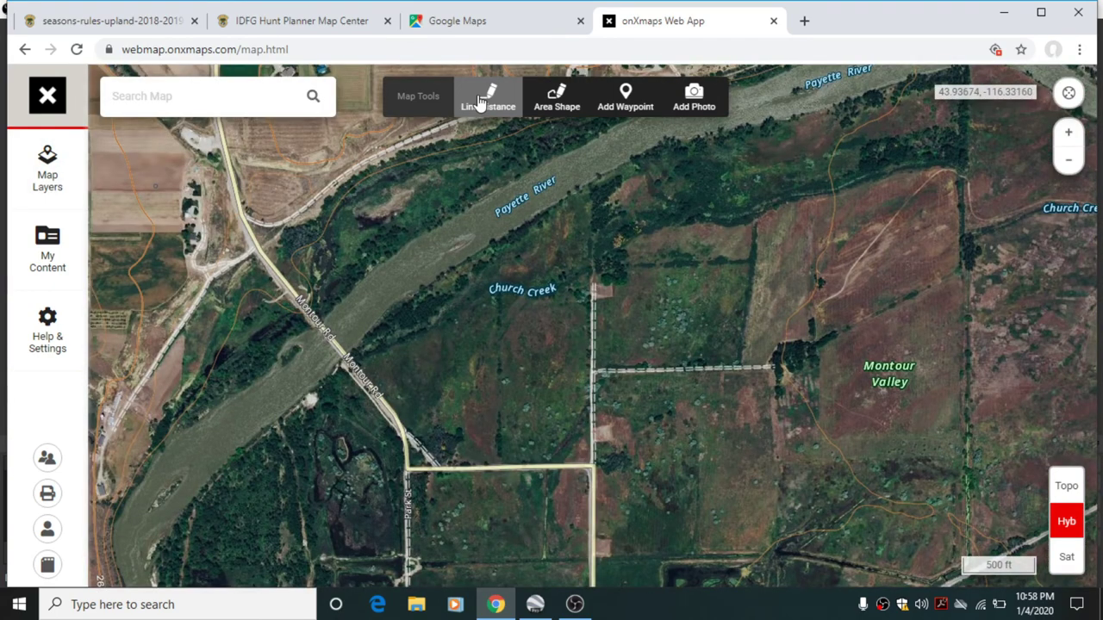
# Step: Draw a distance line about 400 yds long from the dirt road's end west towards the Payette River
pyautogui.click(488, 100)
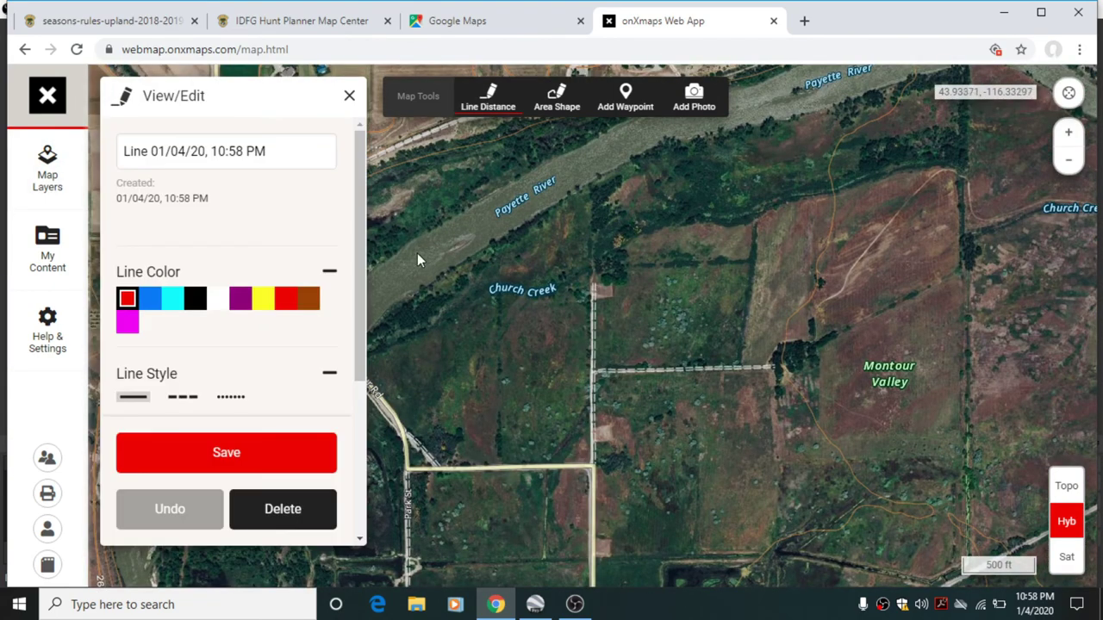
pyautogui.scroll(-3, 302, 299)
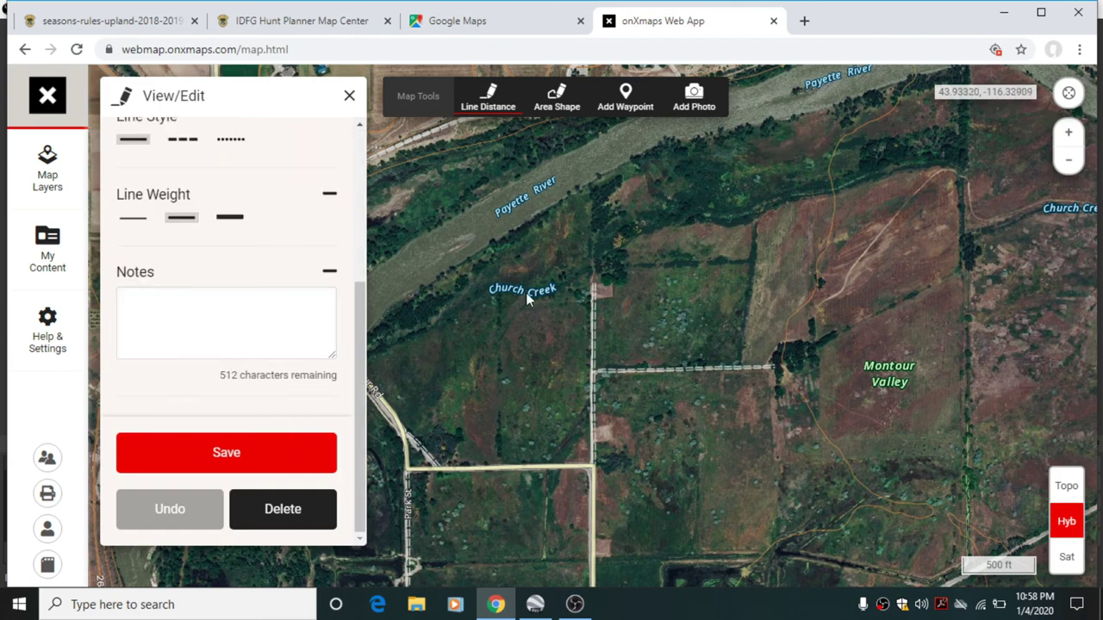
pyautogui.click(600, 286)
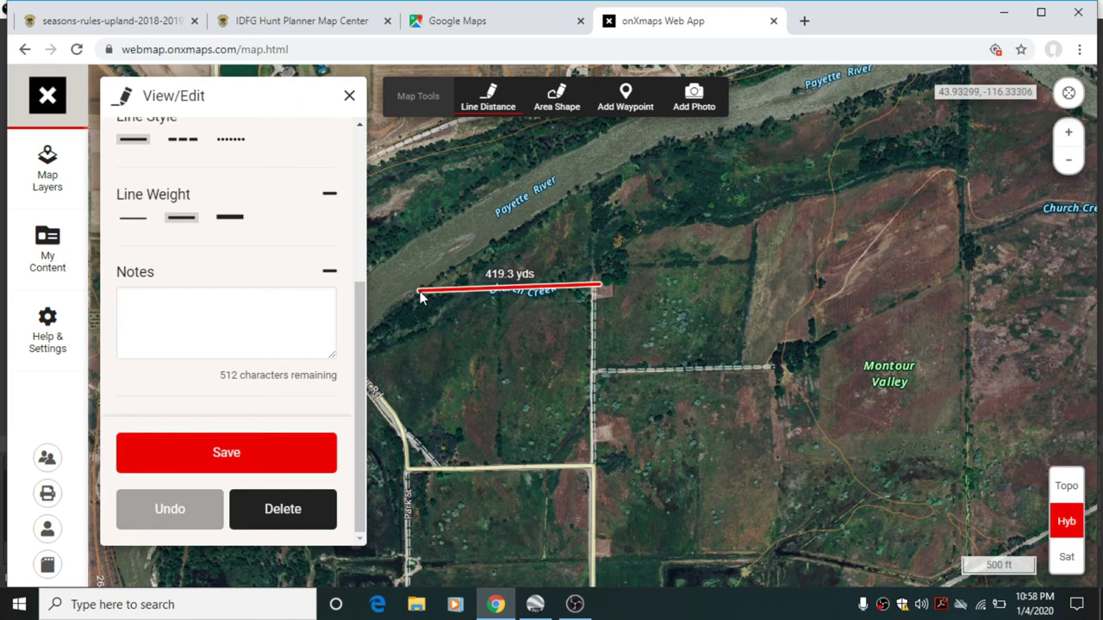
pyautogui.moveTo(424, 290); pyautogui.dragTo(428, 290)
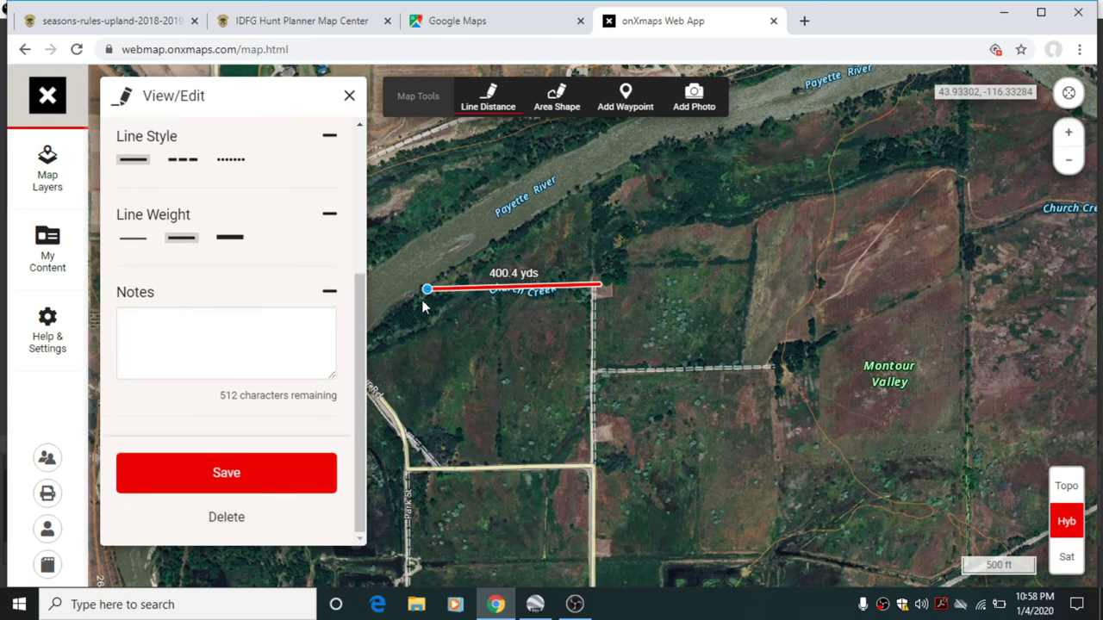
# Step: Review the measuring line's colour, style and weight options, and delete the line from the map
pyautogui.scroll(3, 231, 274)
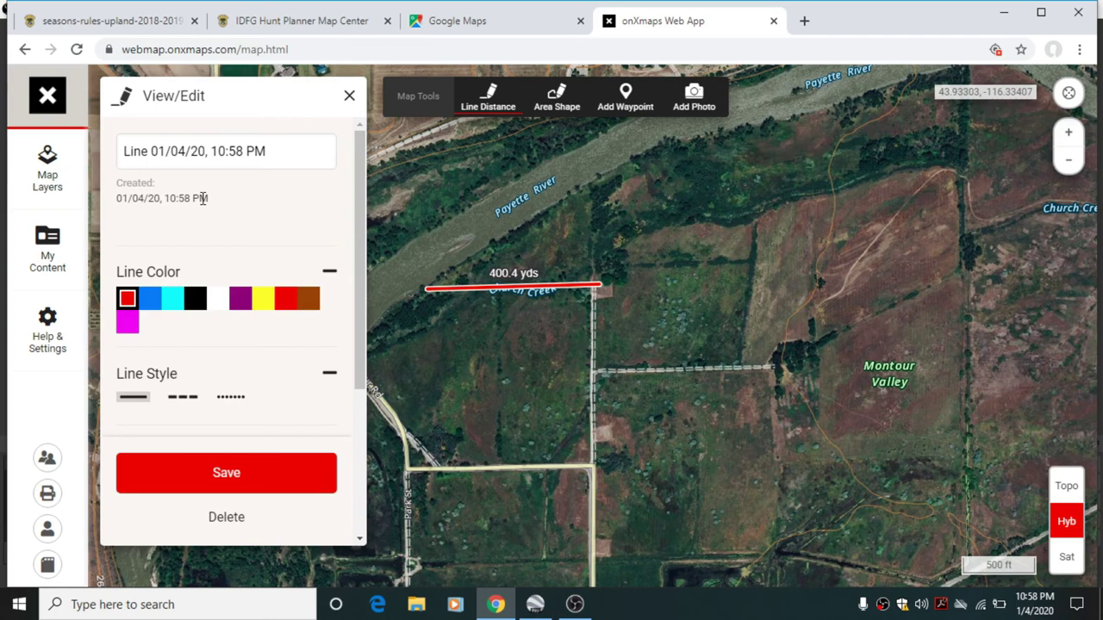
pyautogui.scroll(-3, 199, 247)
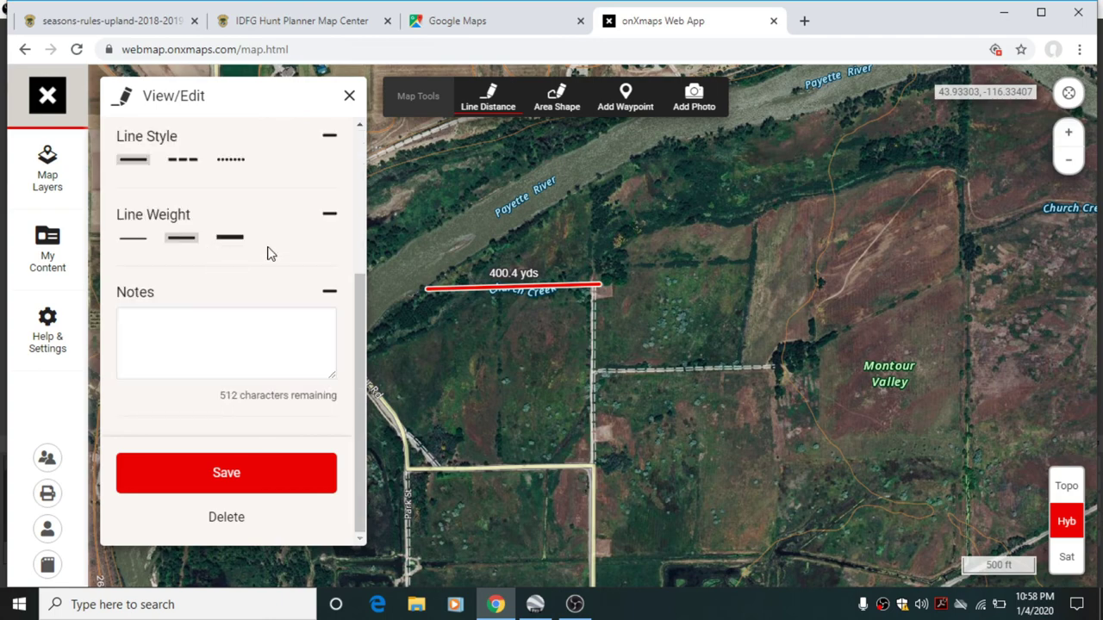
pyautogui.click(252, 515)
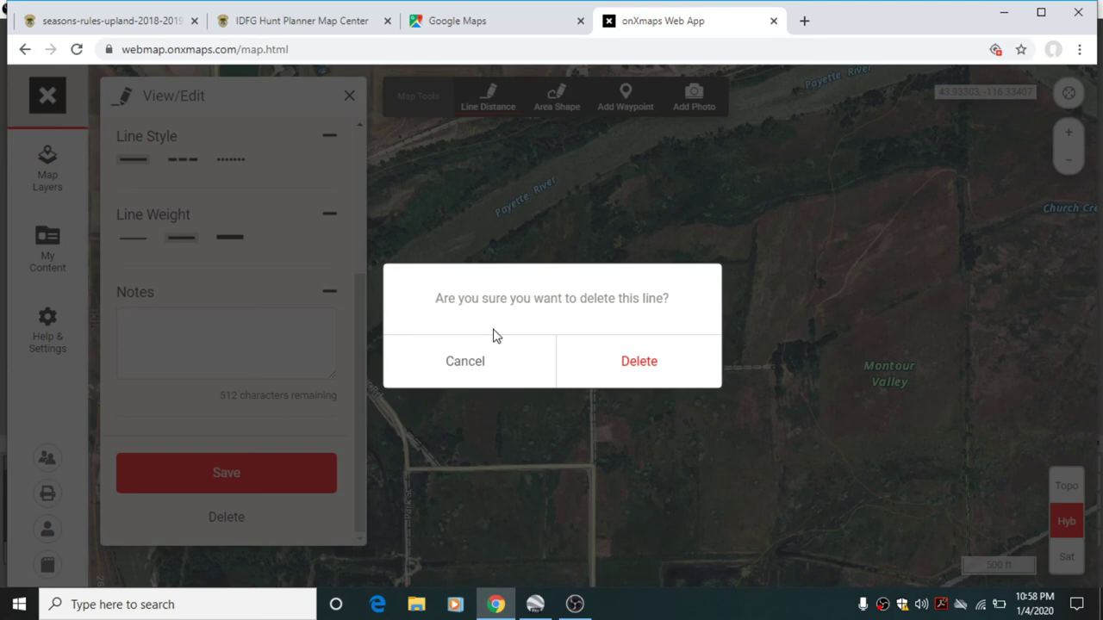
pyautogui.click(651, 364)
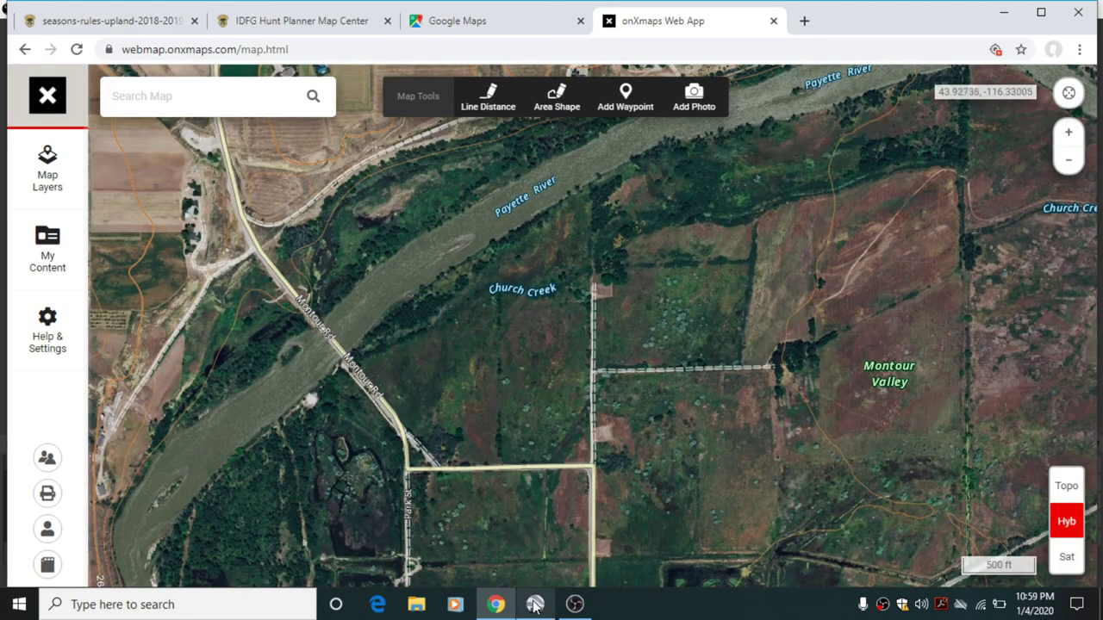
# Step: Switch to Google Earth Pro and locate the Montour river bend, the Montour Rd bridge and the dirt access road
pyautogui.click(535, 606)
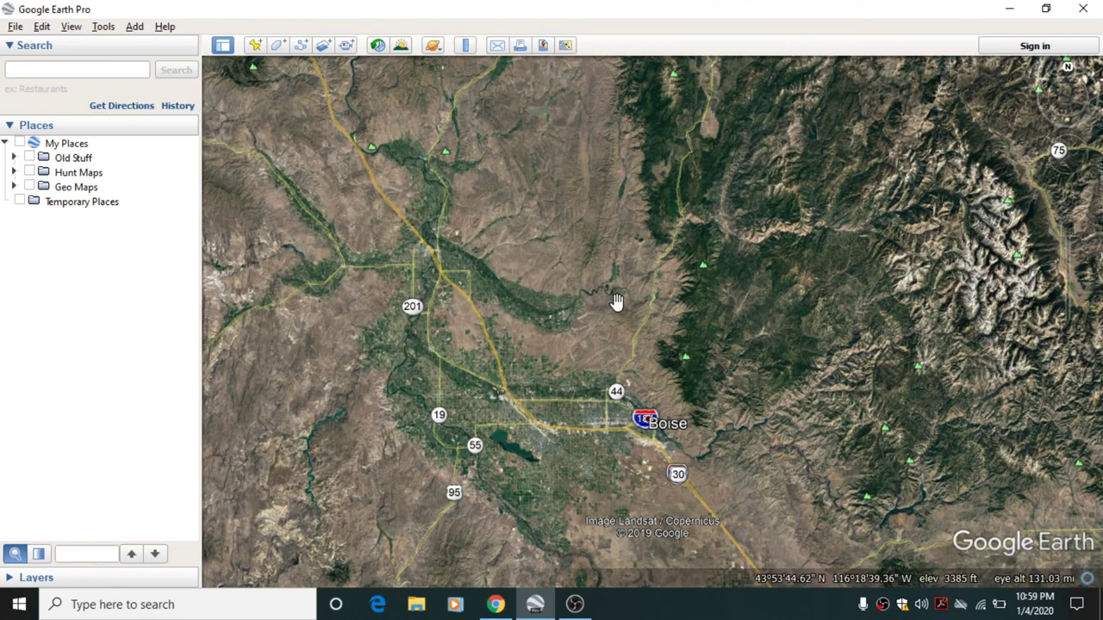
pyautogui.scroll(1, 616, 302)
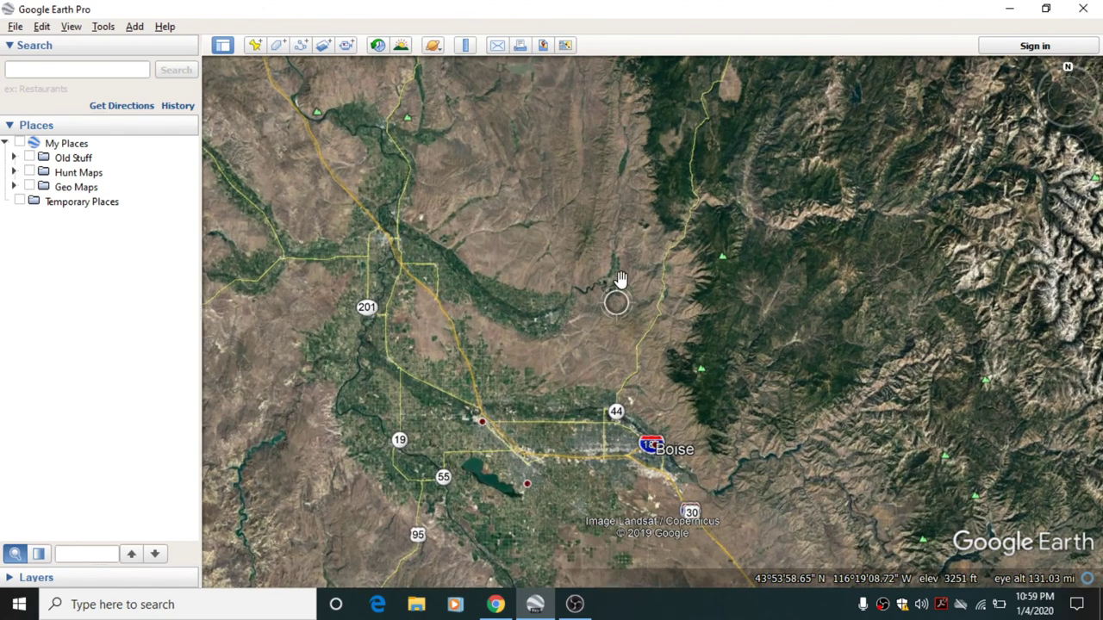
pyautogui.scroll(2, 619, 281)
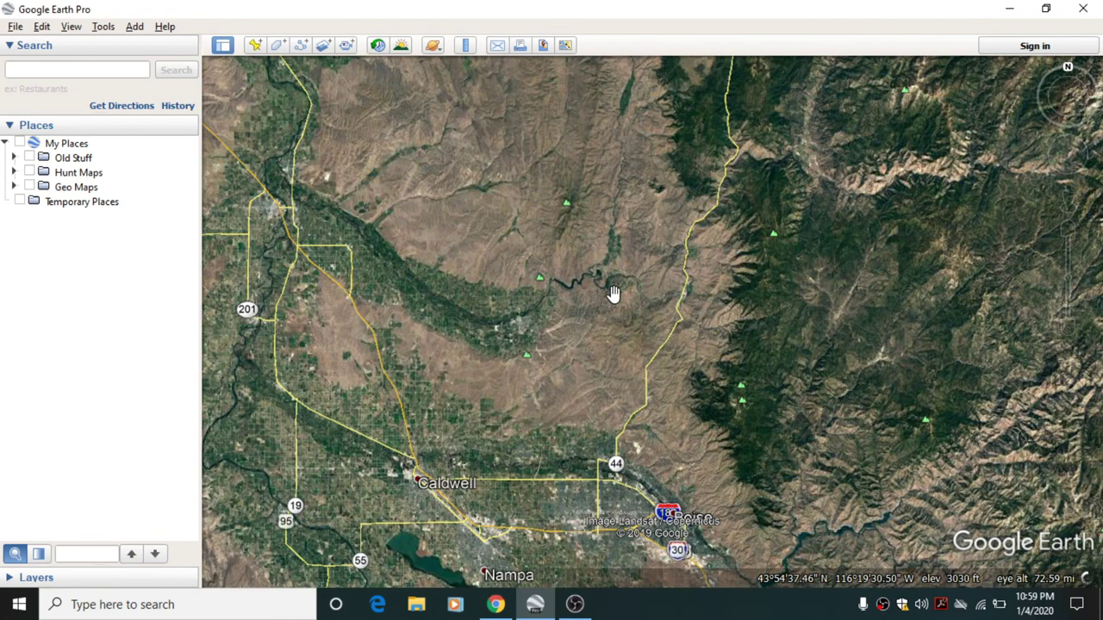
pyautogui.scroll(2, 613, 294)
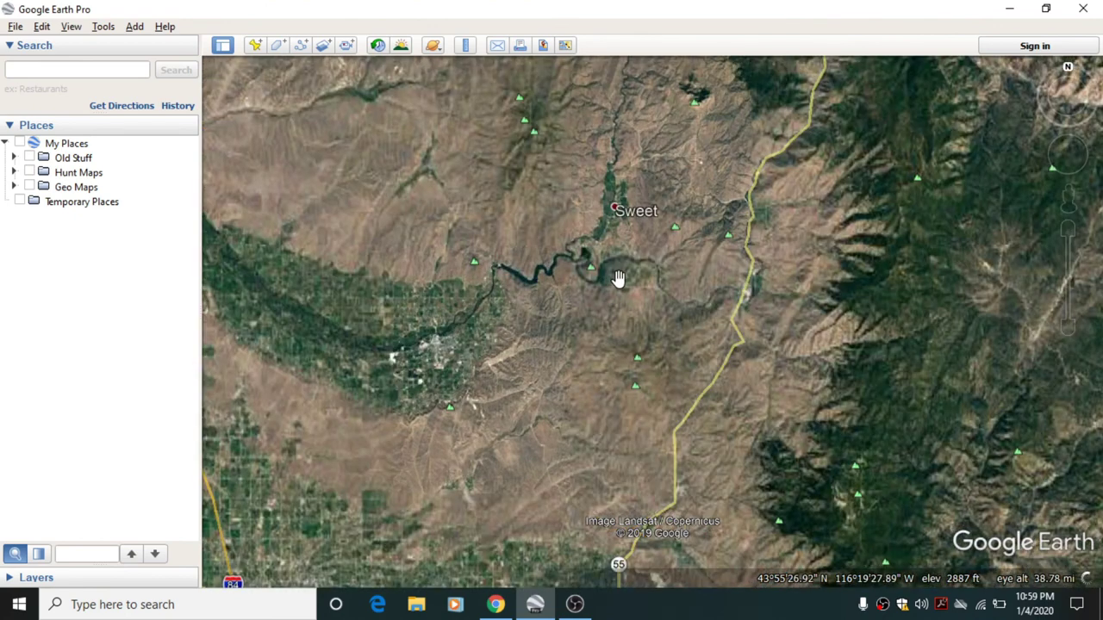
pyautogui.scroll(2, 618, 278)
pyautogui.scroll(4, 617, 278)
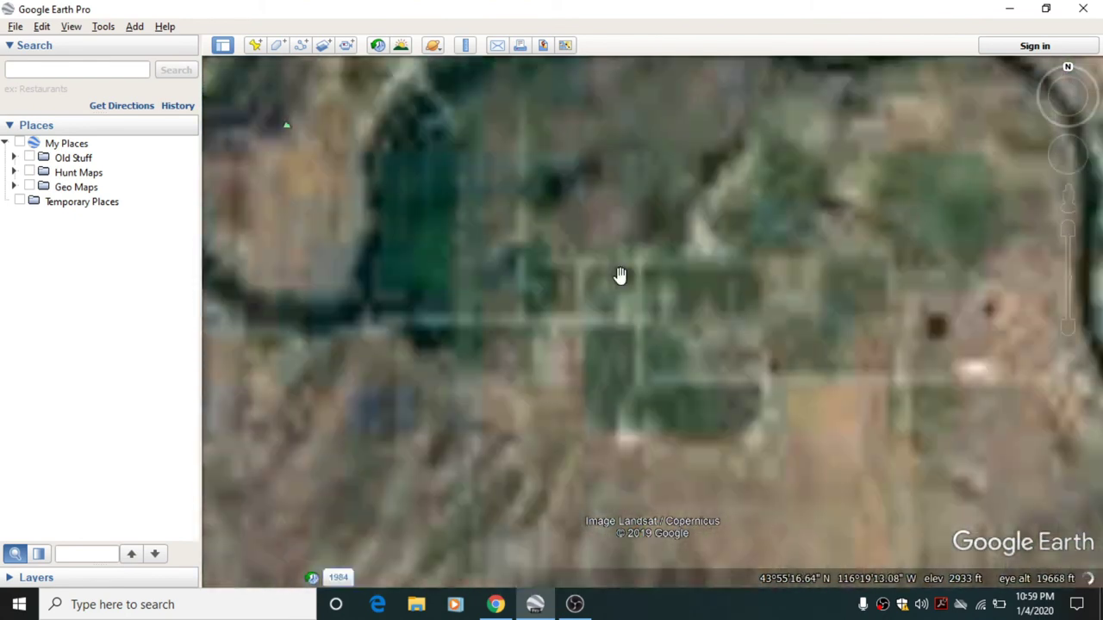
pyautogui.moveTo(579, 230); pyautogui.dragTo(581, 375)
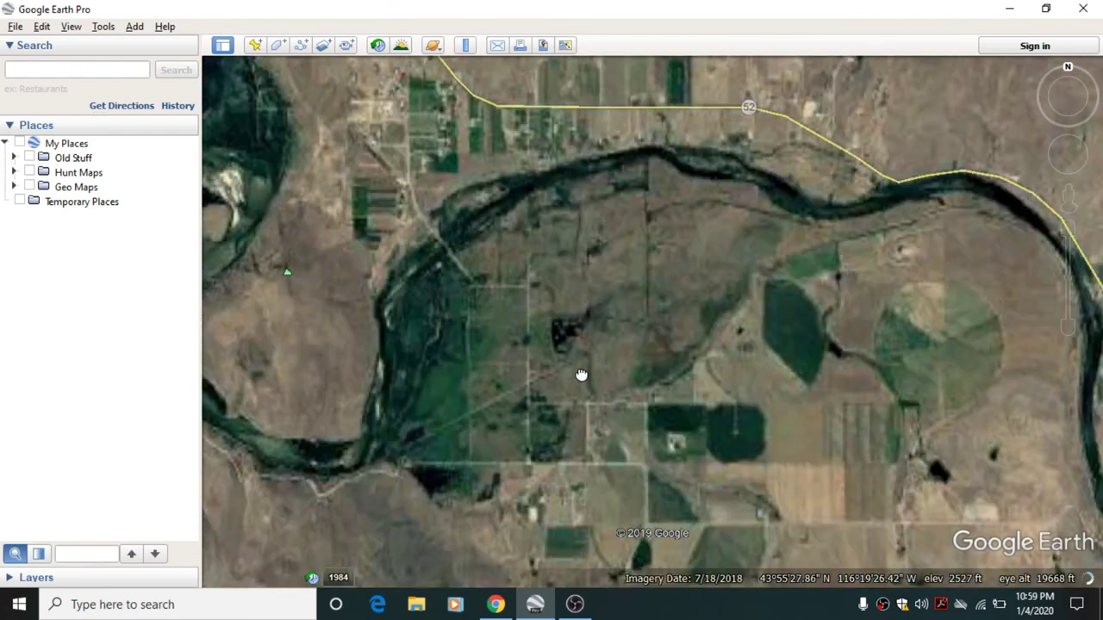
pyautogui.moveTo(547, 289); pyautogui.dragTo(615, 319)
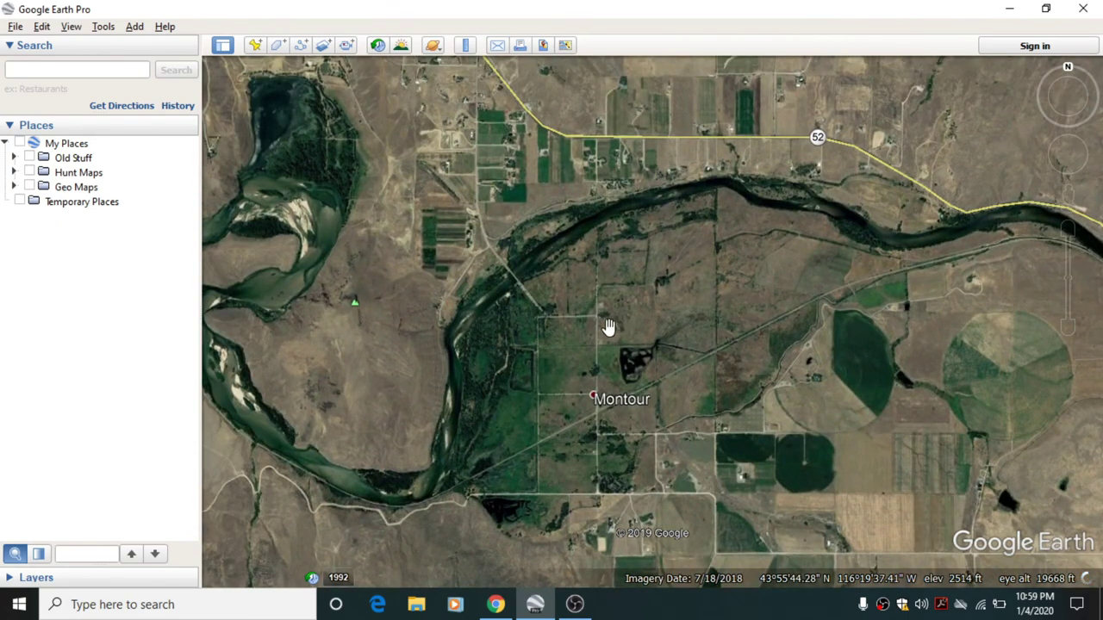
pyautogui.scroll(3, 552, 284)
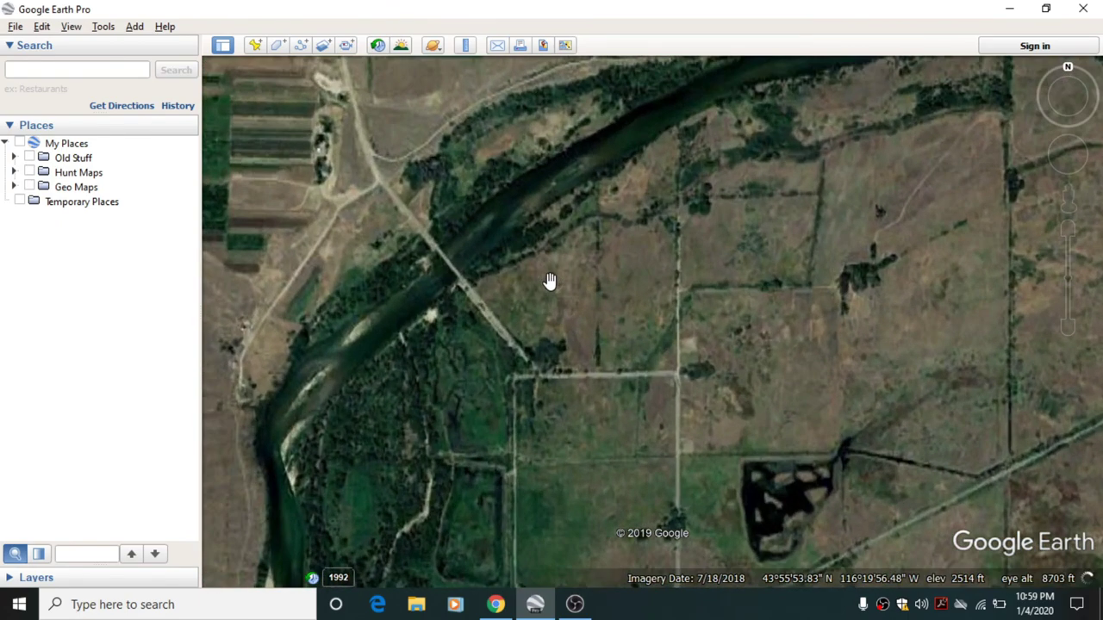
# Step: Draw a measuring circle with a radius of about 0.25 miles, centred on the dirt road's end and reaching the Payette River
pyautogui.scroll(2, 615, 259)
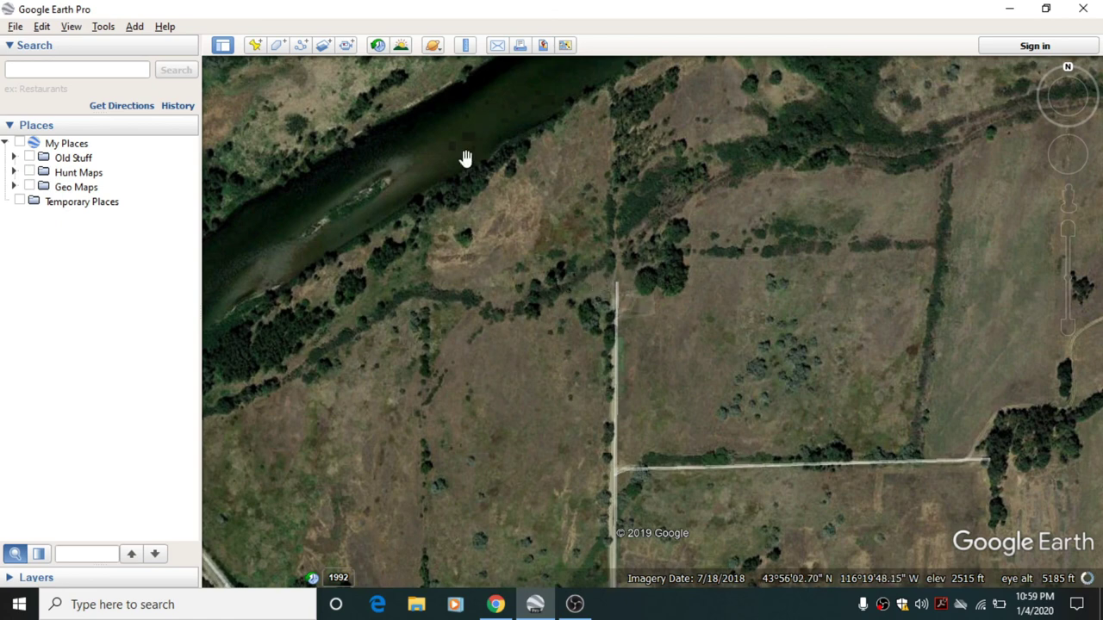
pyautogui.click(465, 46)
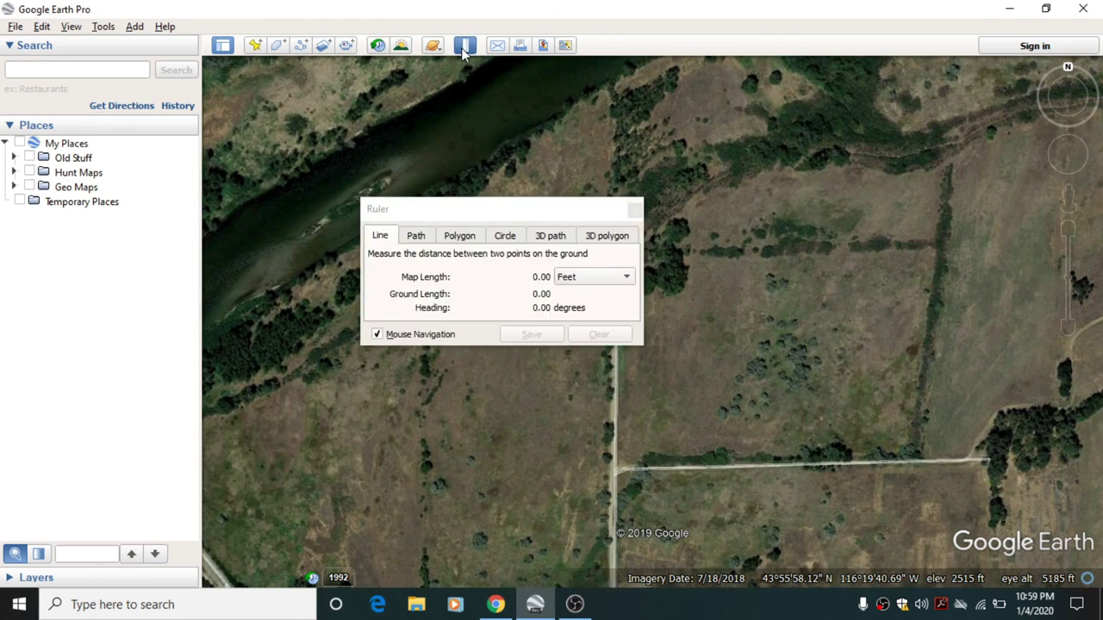
pyautogui.moveTo(517, 217); pyautogui.dragTo(367, 75)
pyautogui.click(355, 98)
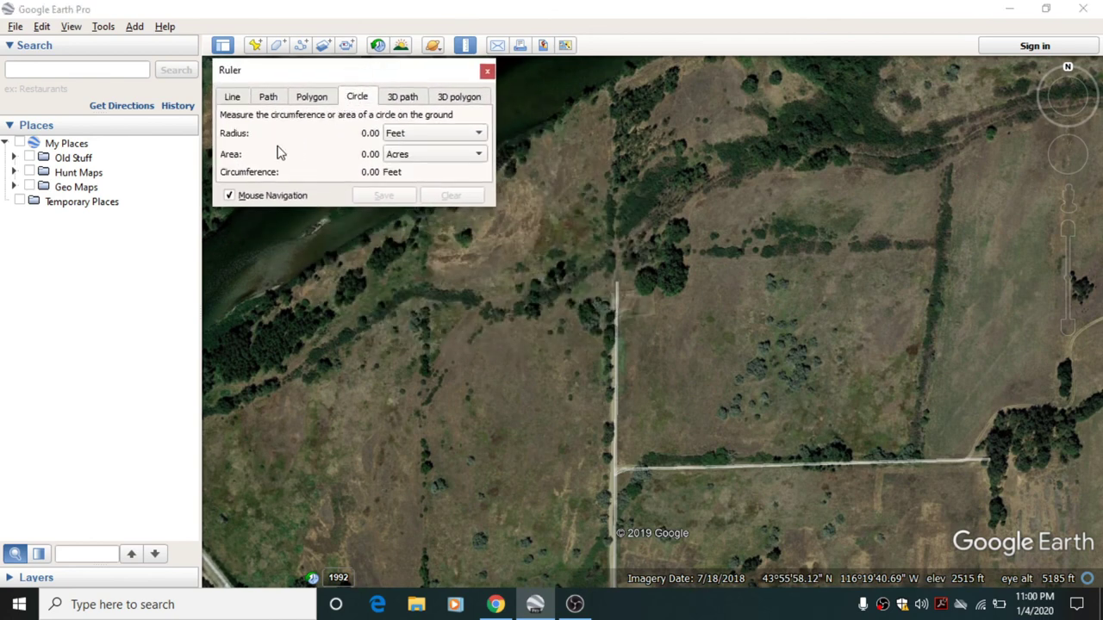
pyautogui.click(479, 134)
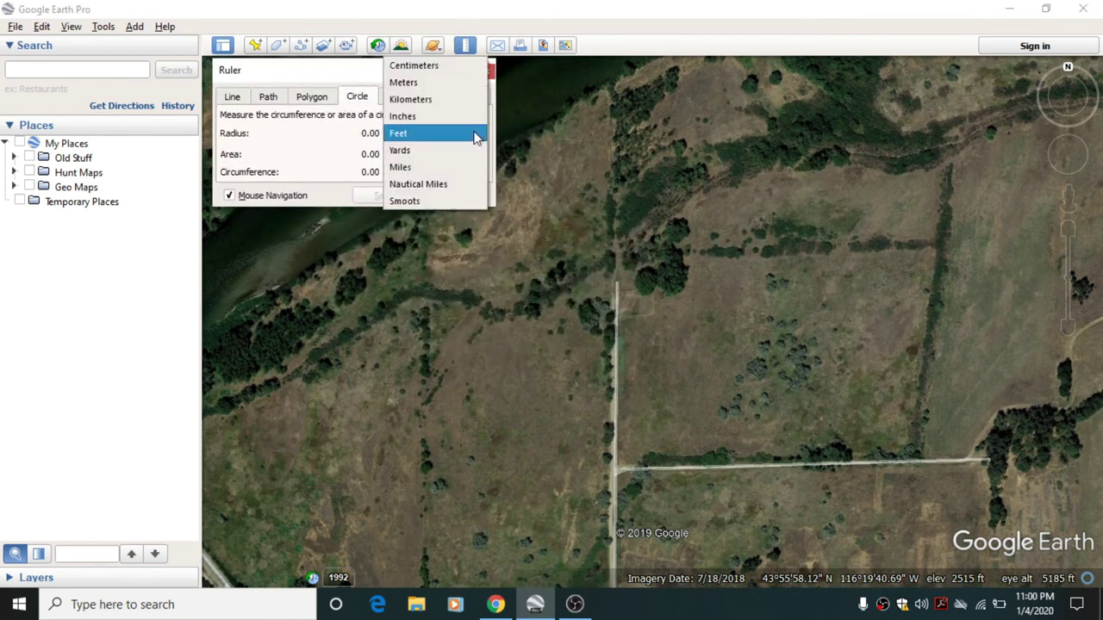
pyautogui.click(443, 166)
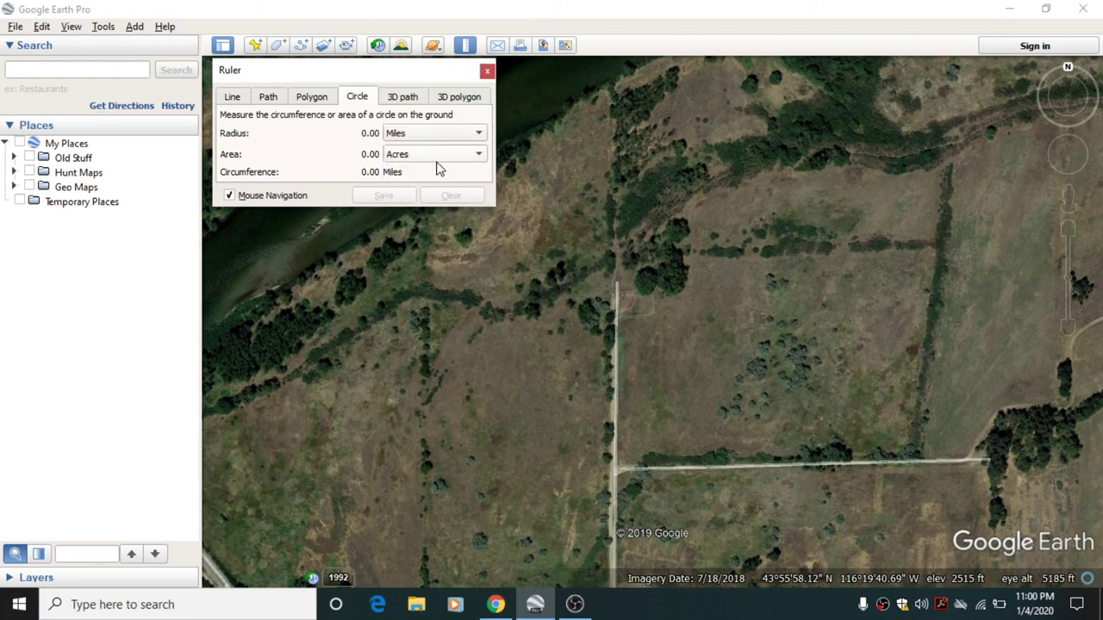
pyautogui.click(633, 306)
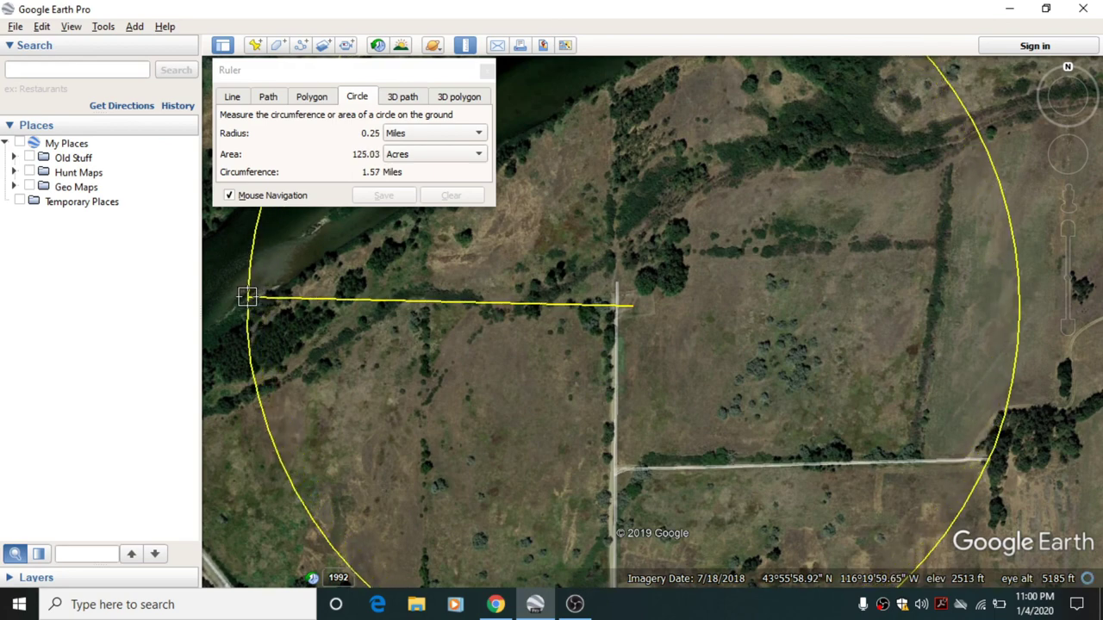
pyautogui.click(247, 298)
pyautogui.scroll(-3, 488, 256)
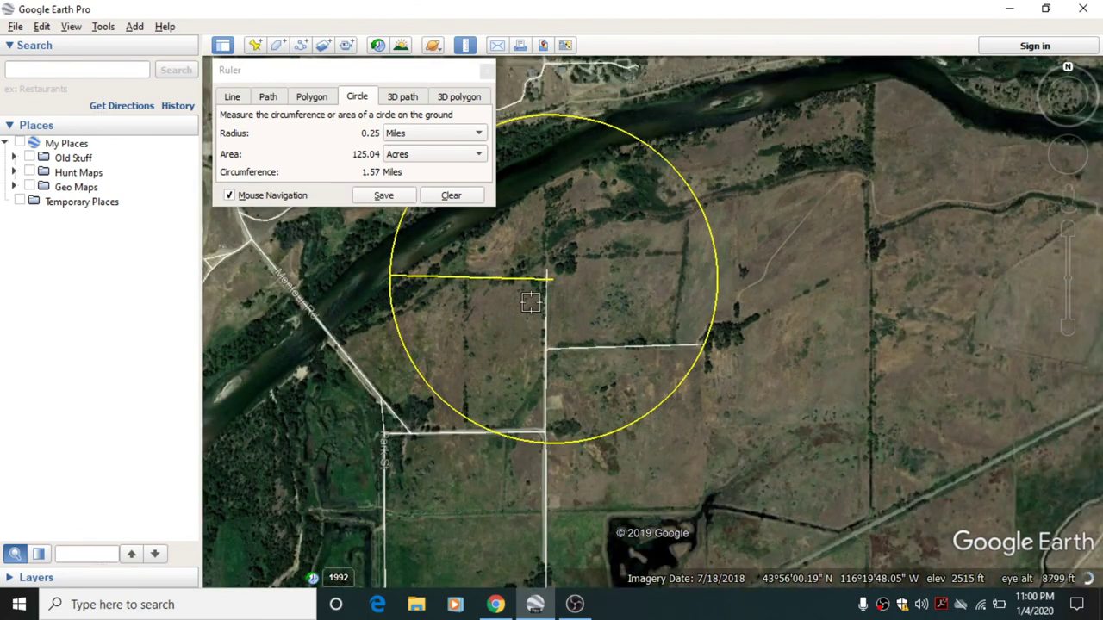
# Step: Save the measured circle to Temporary Places under the name Circle Measure
pyautogui.click(384, 197)
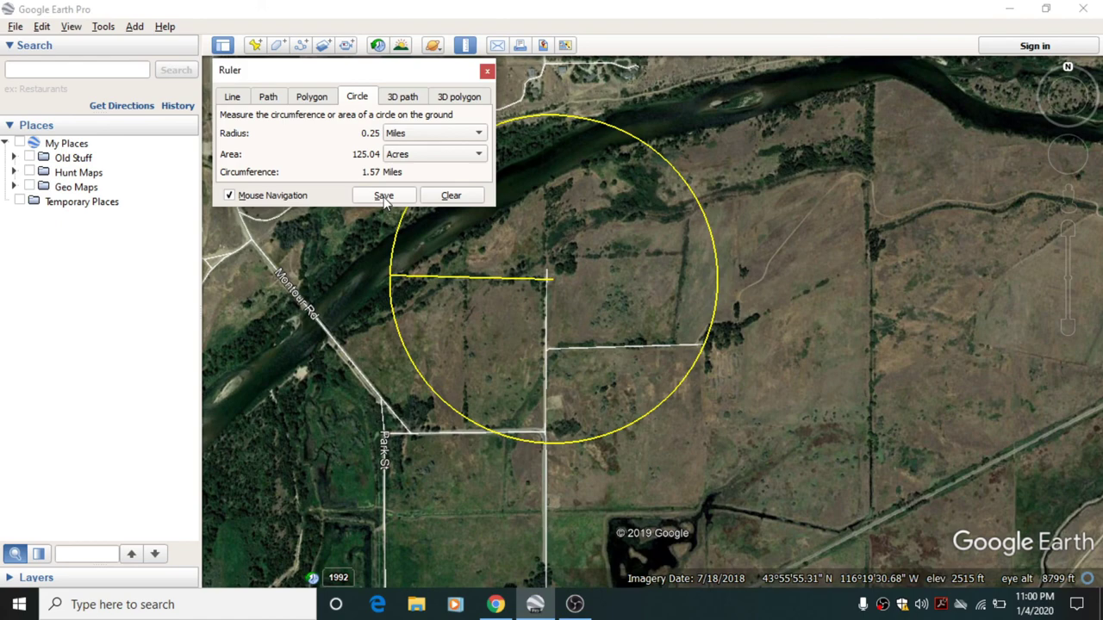
pyautogui.click(384, 198)
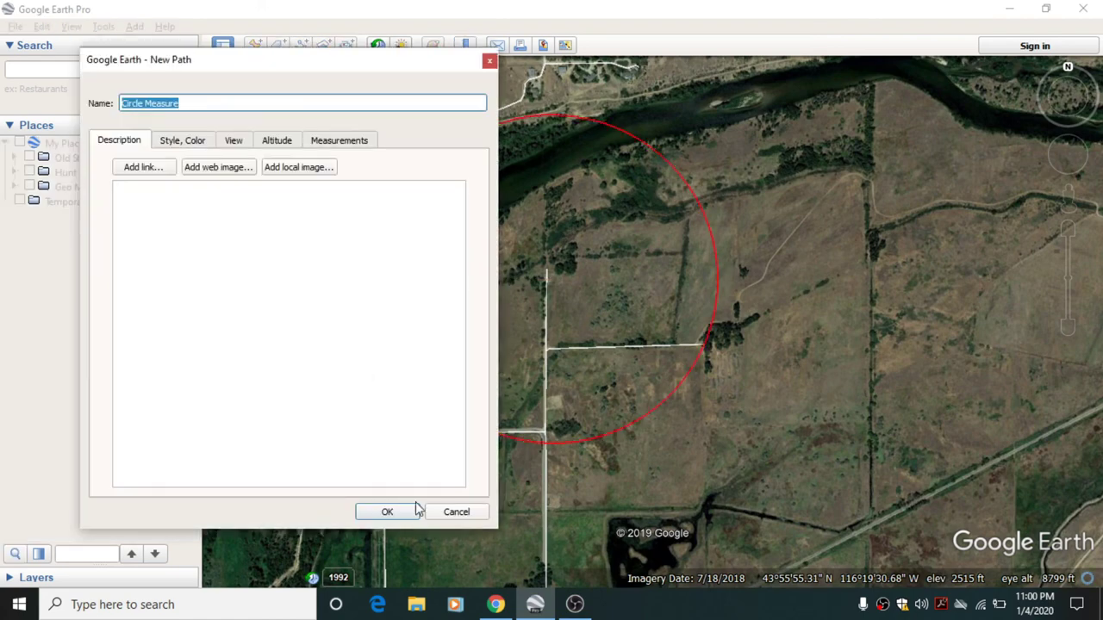
pyautogui.click(383, 514)
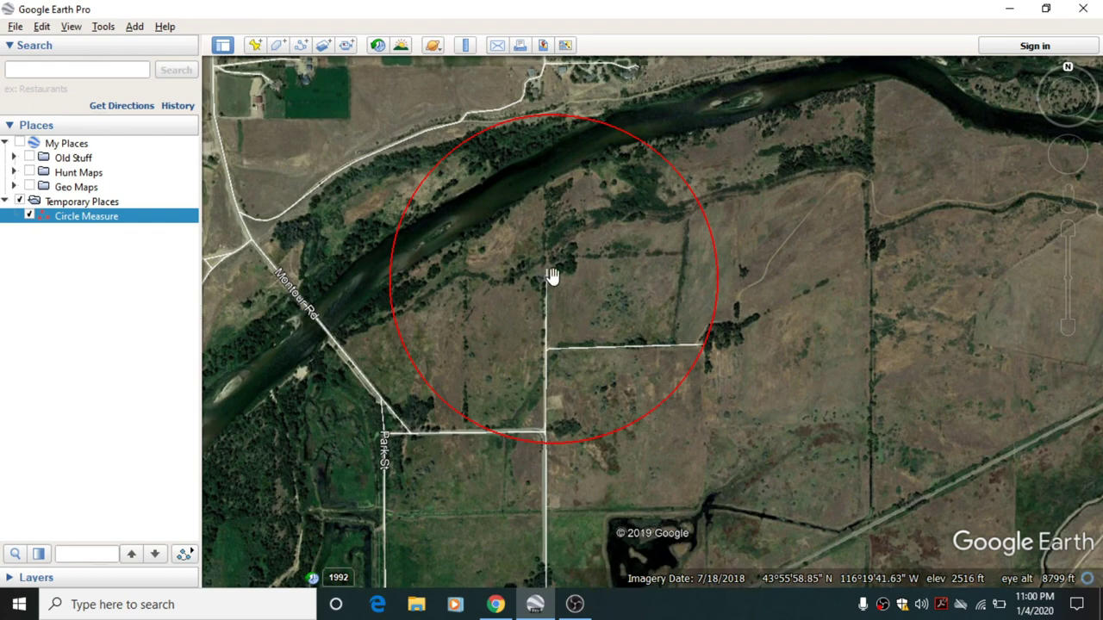
# Step: Measure in feet the length of the narrow bare tree beside the riverbank inside the circle, and clear the measurement
pyautogui.scroll(3, 552, 277)
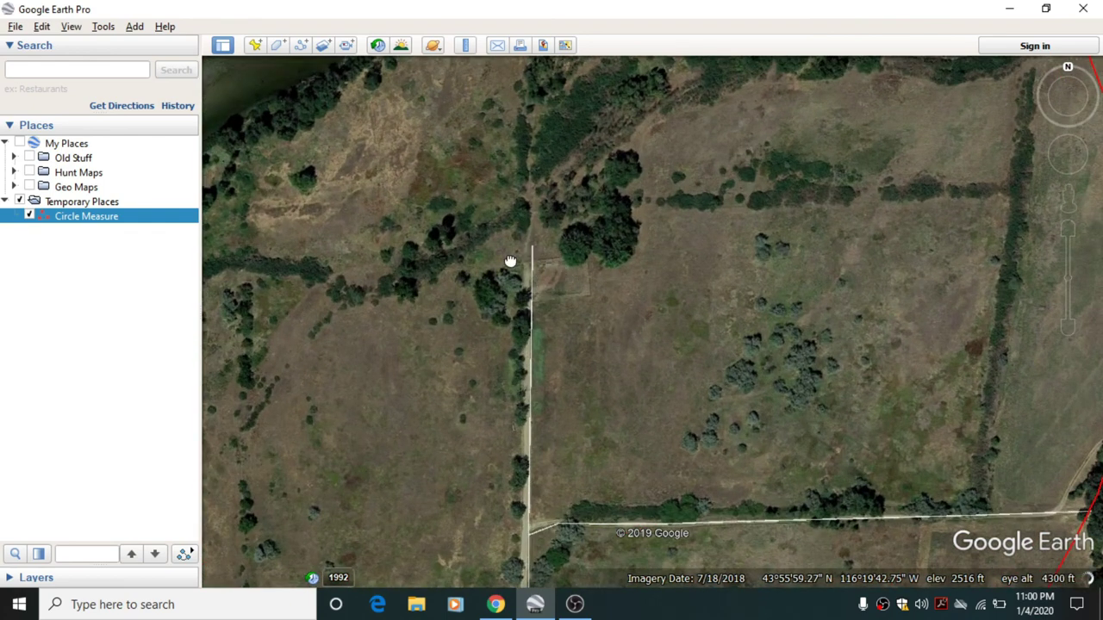
pyautogui.moveTo(510, 260); pyautogui.dragTo(633, 345)
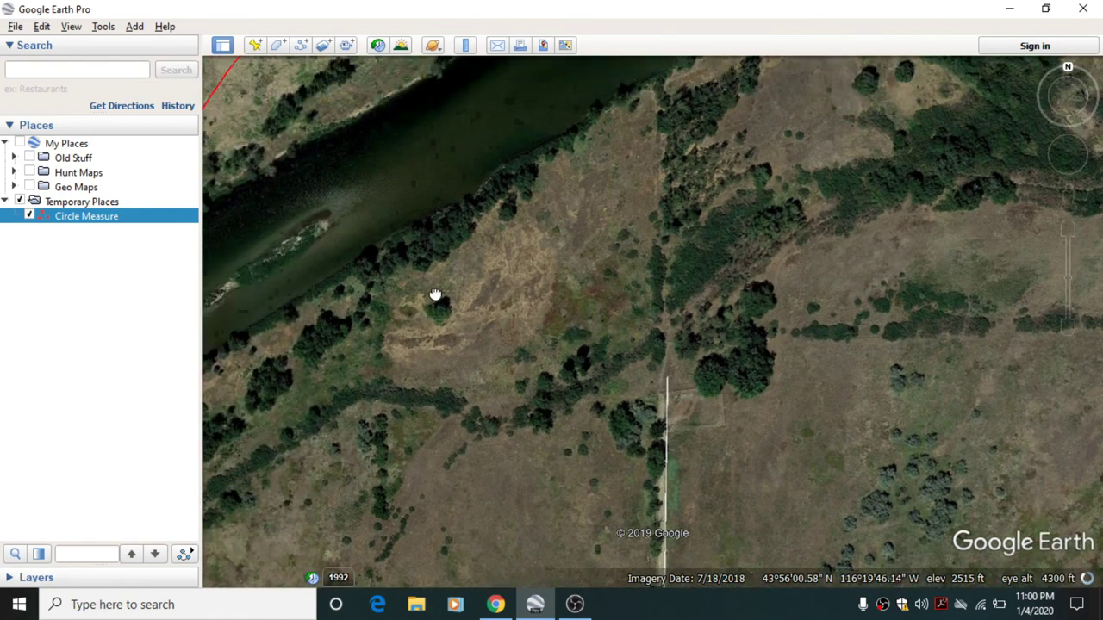
pyautogui.moveTo(435, 294); pyautogui.dragTo(542, 216)
pyautogui.scroll(2, 542, 217)
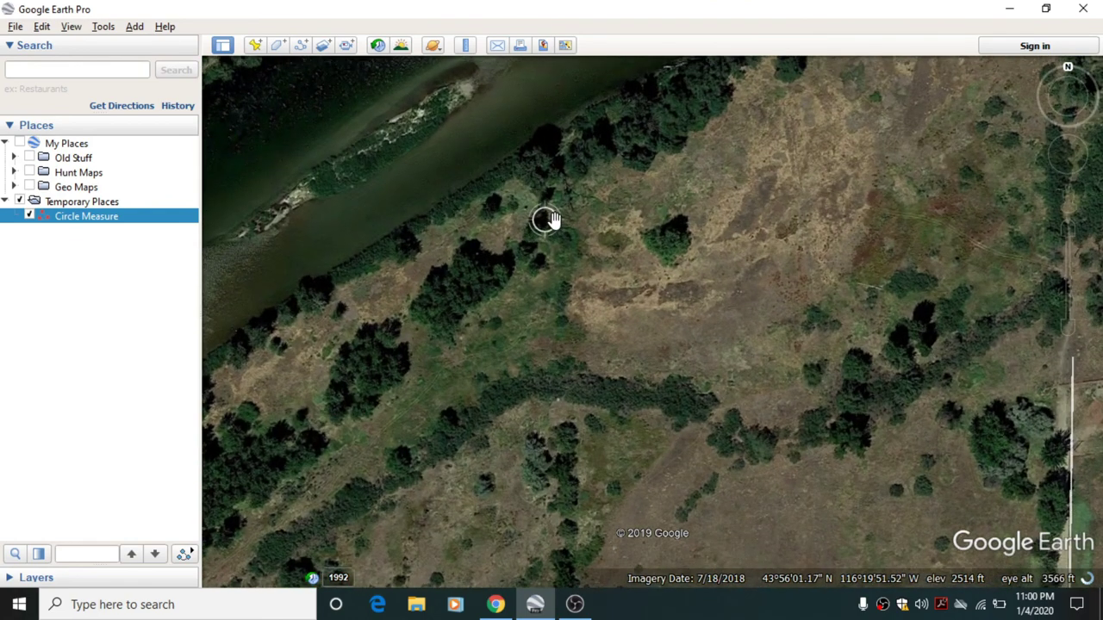
pyautogui.scroll(1, 582, 209)
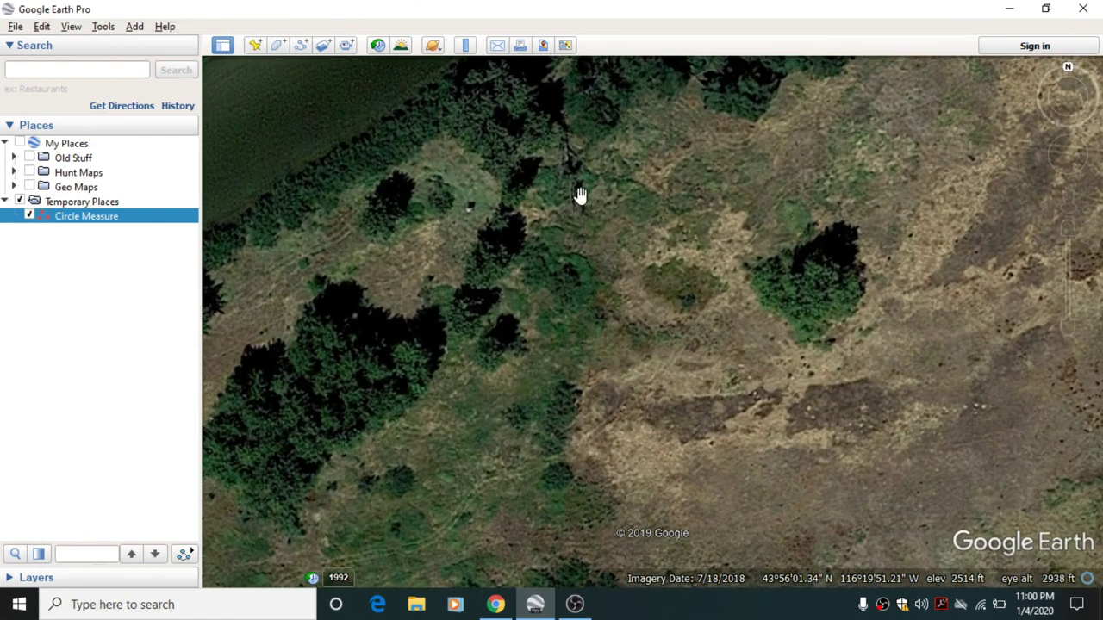
pyautogui.moveTo(580, 195); pyautogui.dragTo(552, 313)
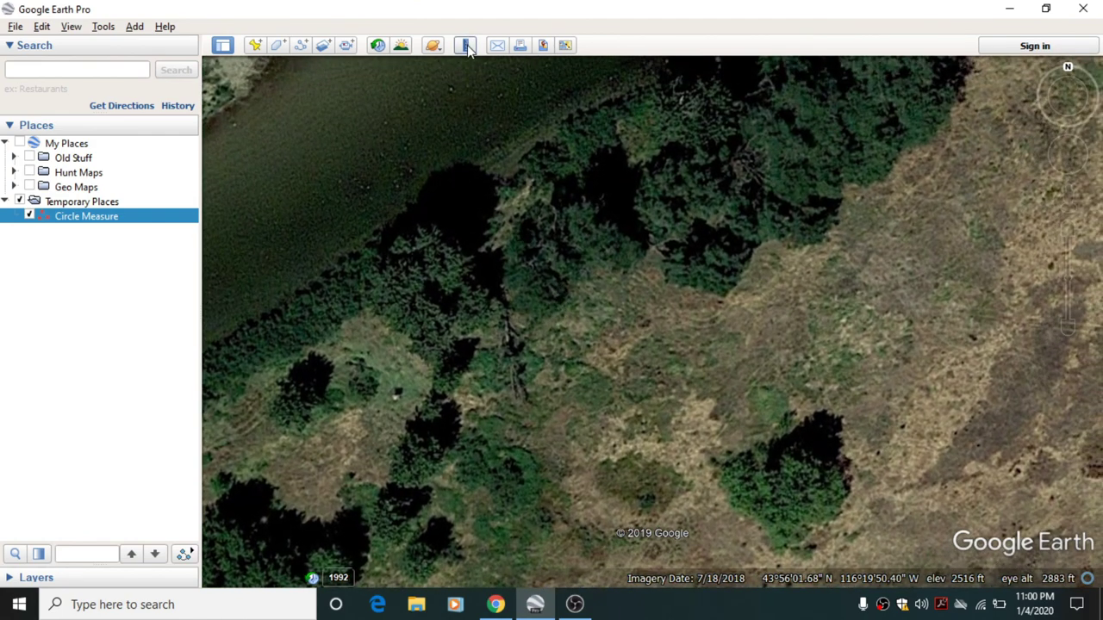
pyautogui.click(466, 46)
pyautogui.click(235, 98)
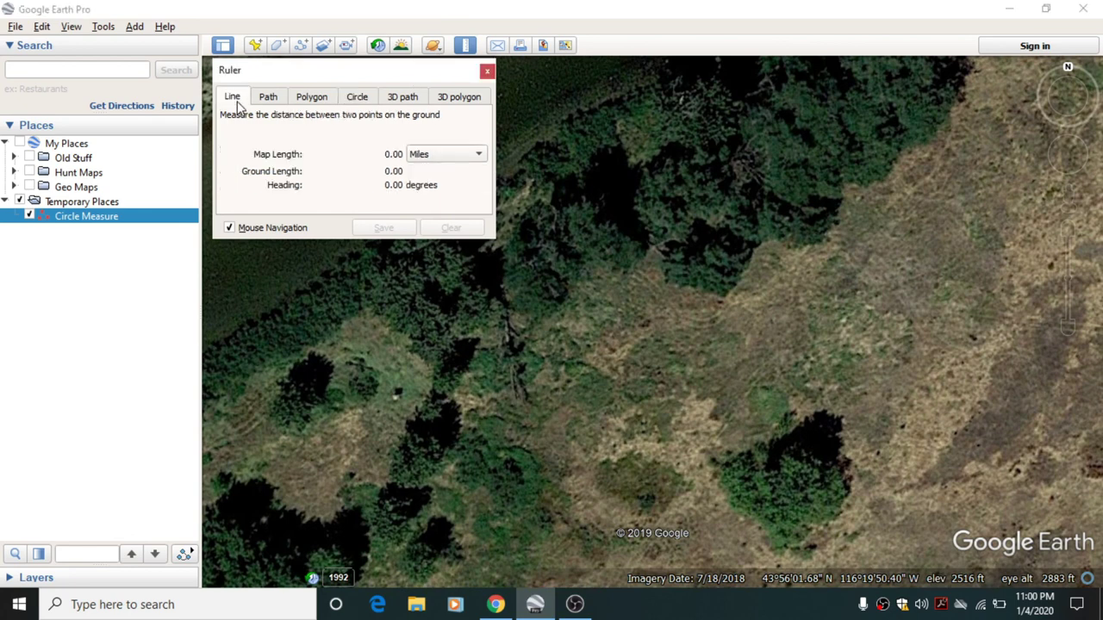
pyautogui.click(476, 157)
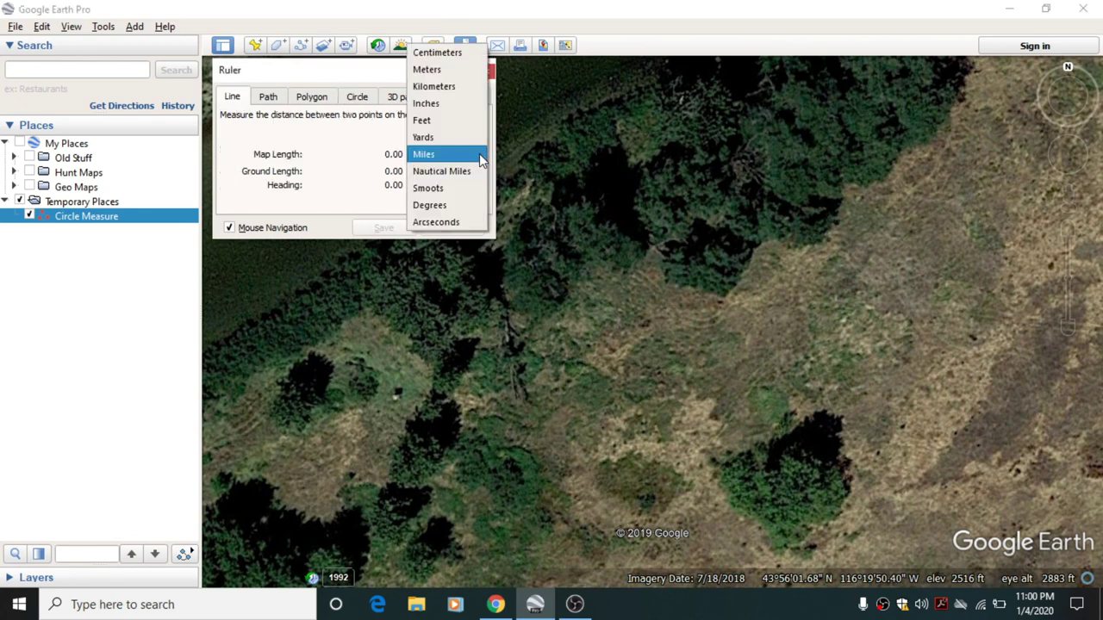
pyautogui.click(440, 121)
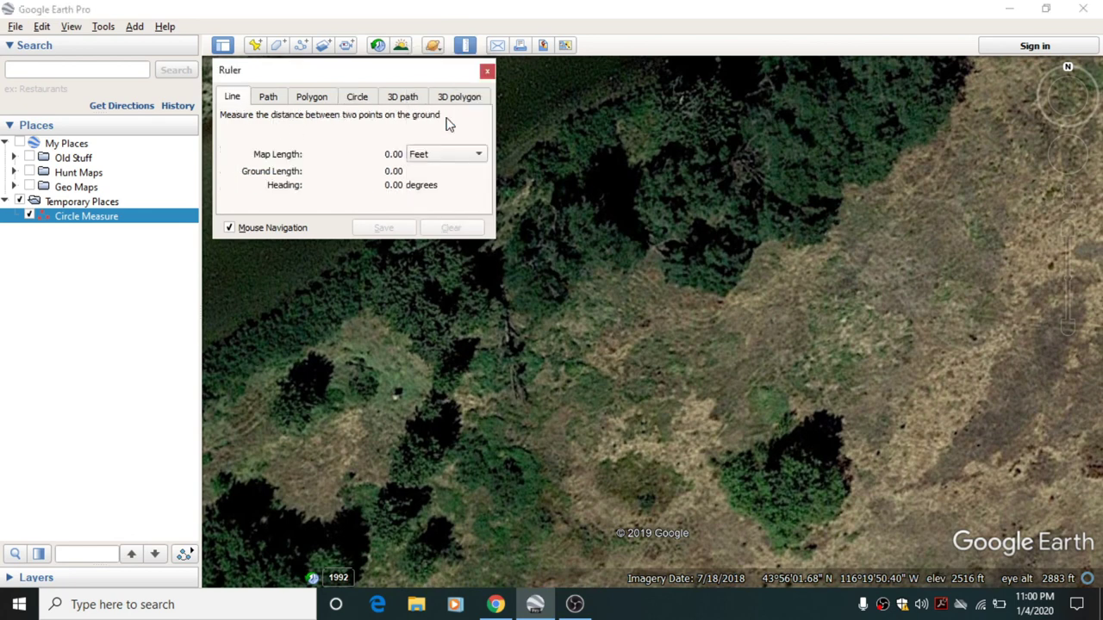
pyautogui.click(501, 306)
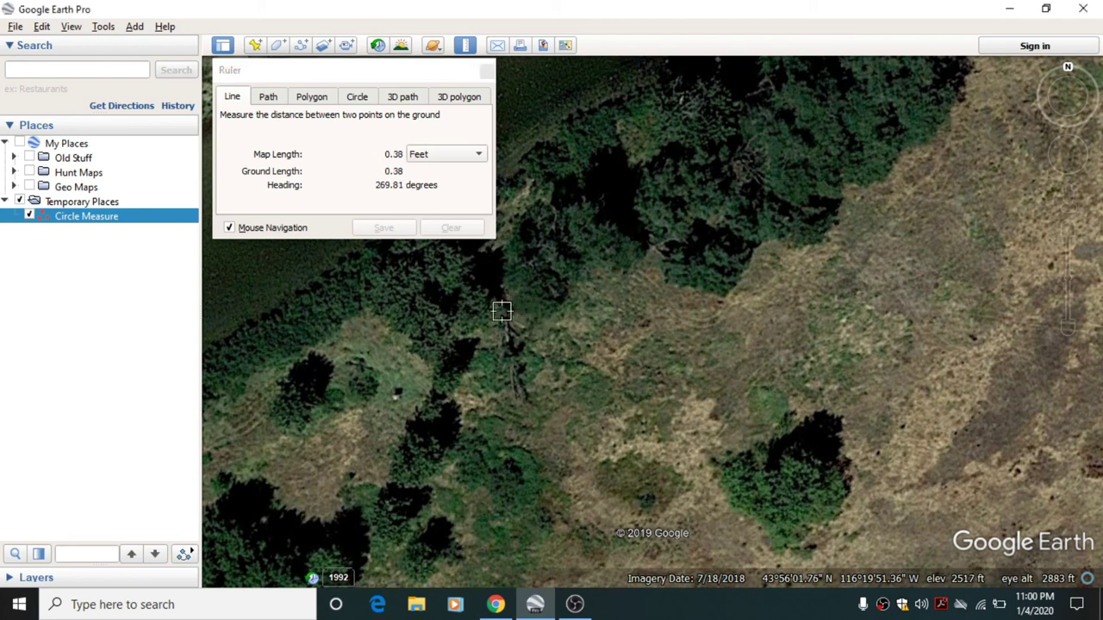
pyautogui.click(526, 405)
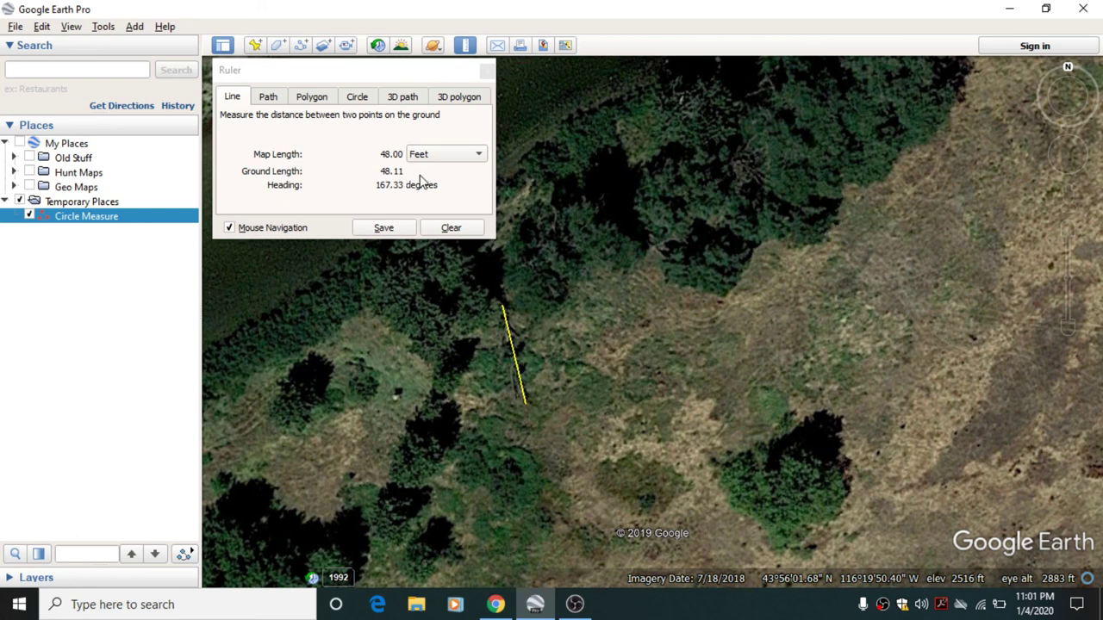
pyautogui.click(451, 228)
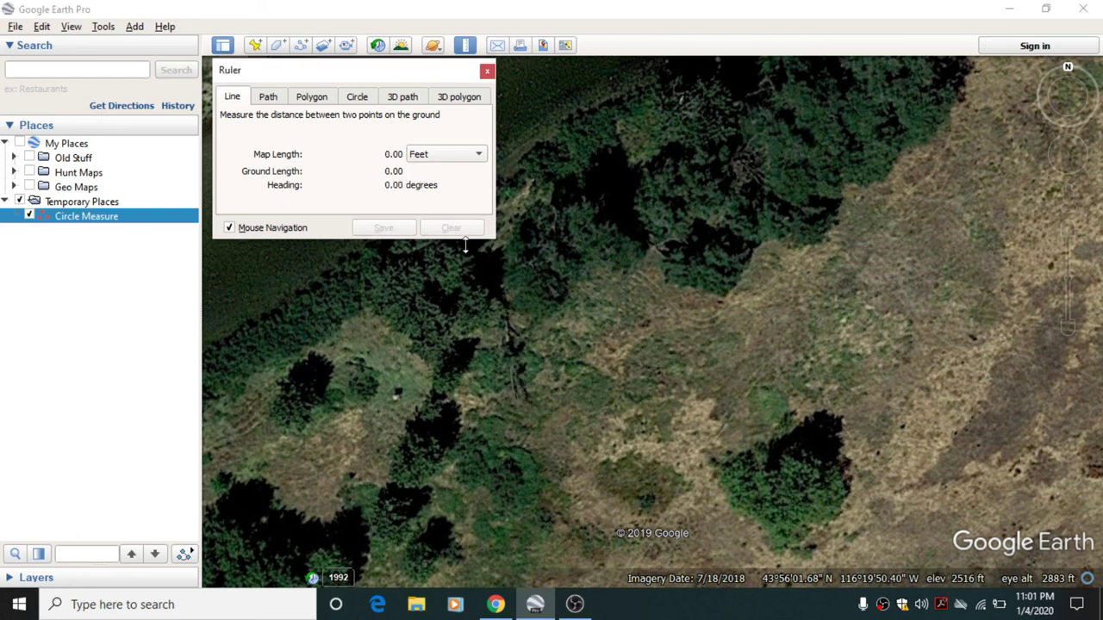
pyautogui.click(487, 73)
# Step: Turn on historical imagery over the river and road end, and go back to the 4/2016 imagery
pyautogui.moveTo(610, 290); pyautogui.dragTo(652, 296)
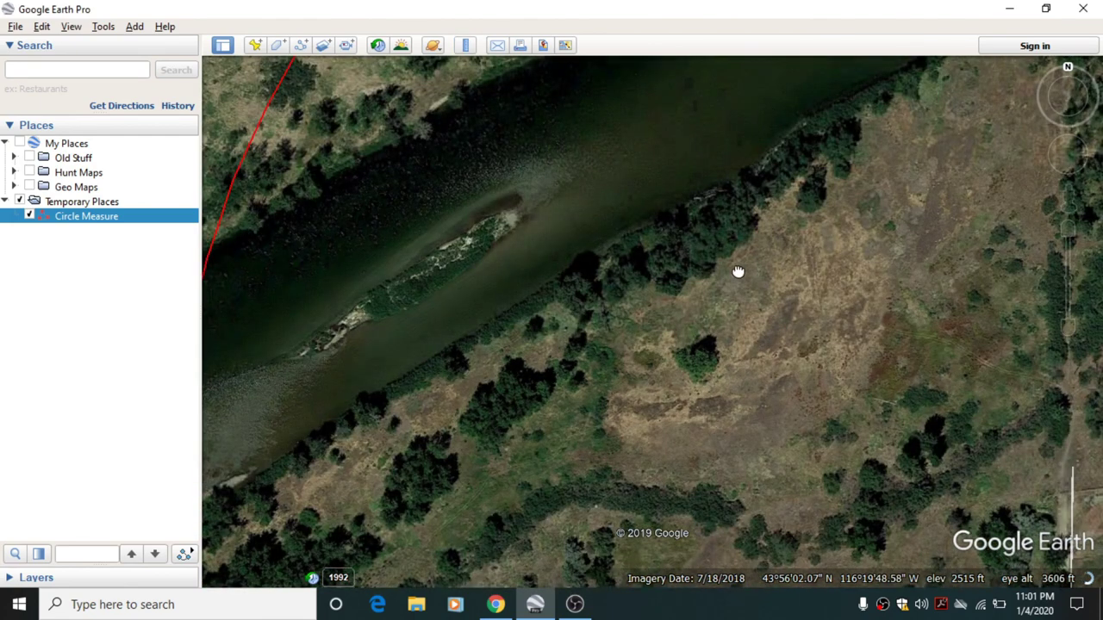
pyautogui.moveTo(735, 270); pyautogui.dragTo(678, 255)
pyautogui.scroll(-2, 678, 255)
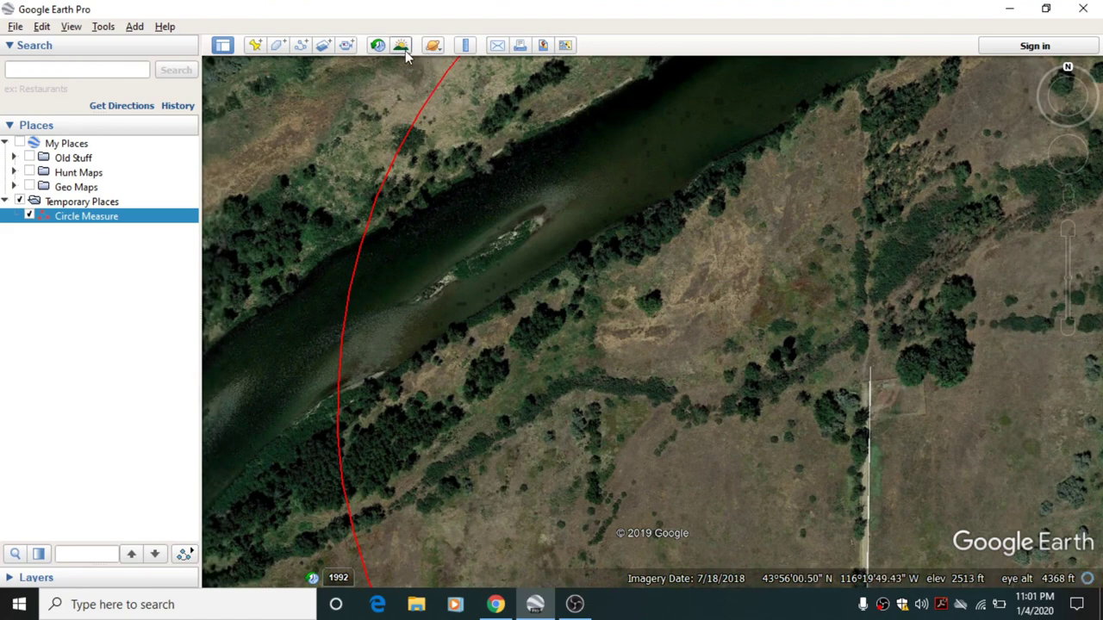
pyautogui.click(377, 47)
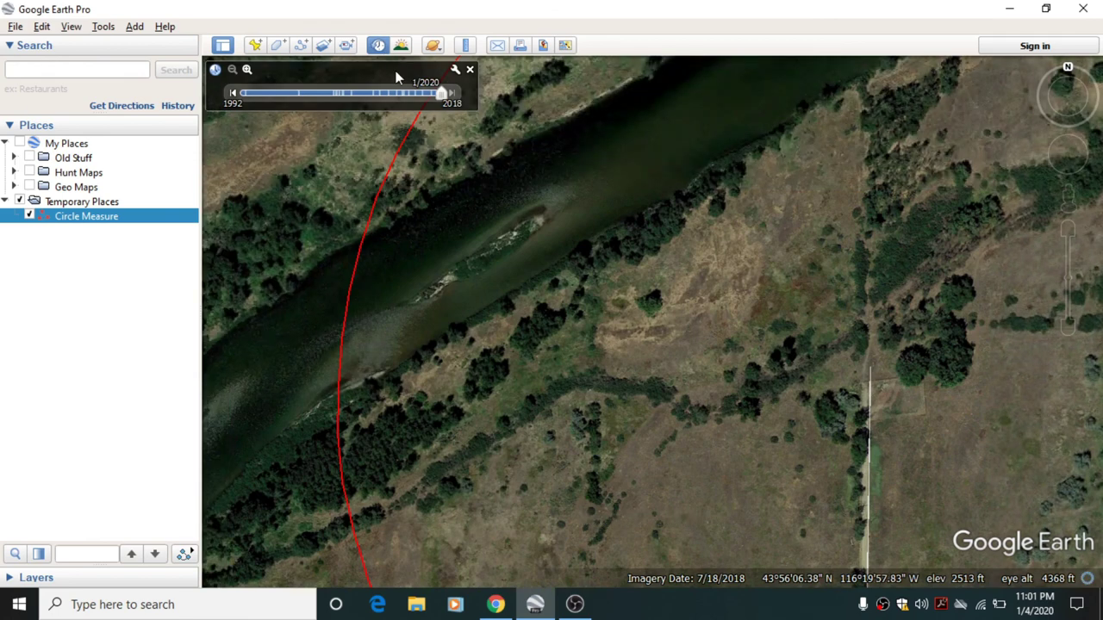
pyautogui.click(233, 93)
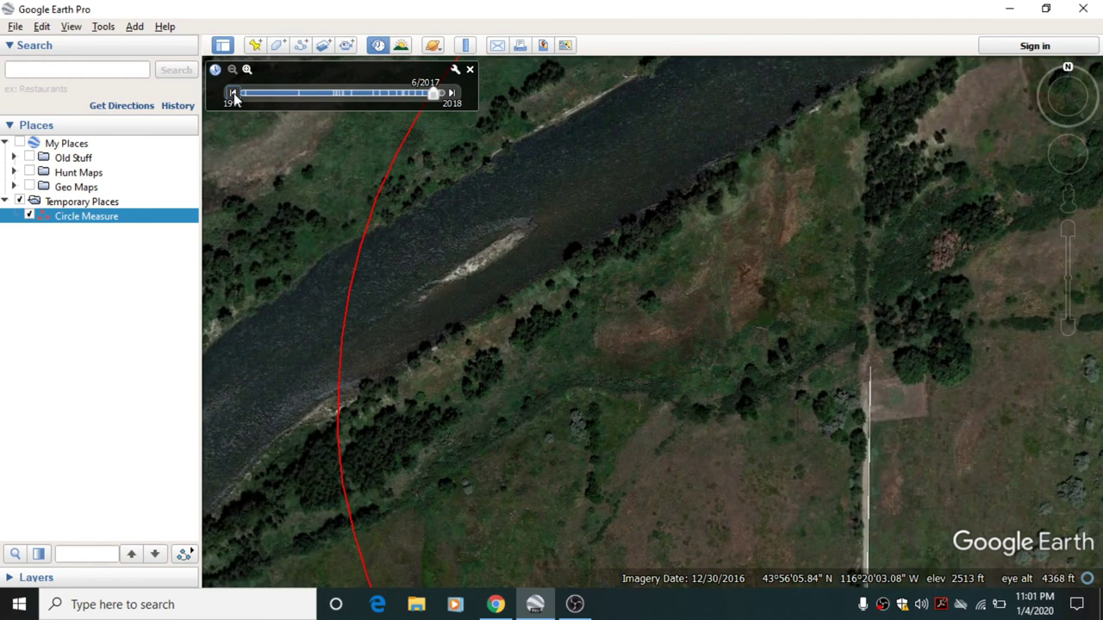
pyautogui.click(234, 93)
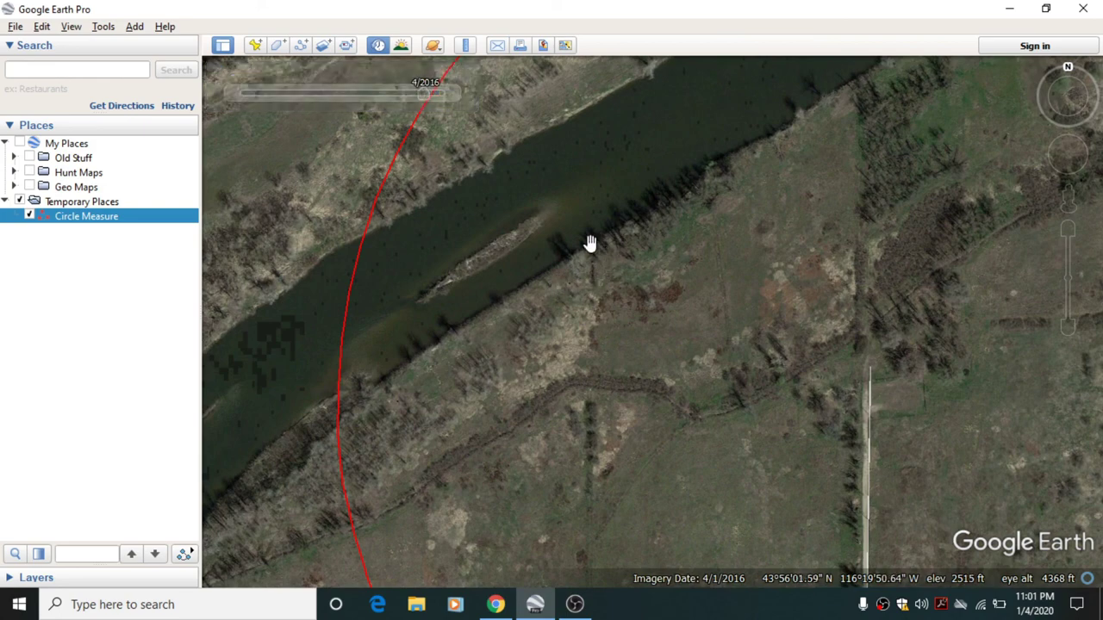
# Step: Examine the bare riverbank timber, open fields and creek bottom around the dirt road's end in the 4/2016 imagery
pyautogui.scroll(2, 610, 260)
pyautogui.scroll(2, 610, 260)
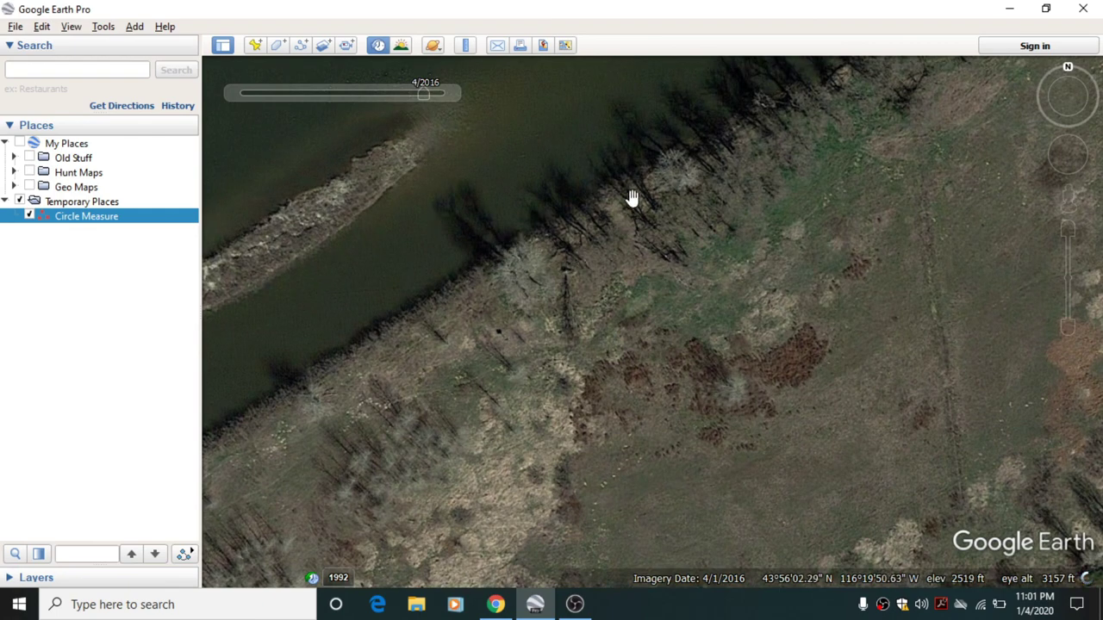
pyautogui.moveTo(669, 224); pyautogui.dragTo(478, 379)
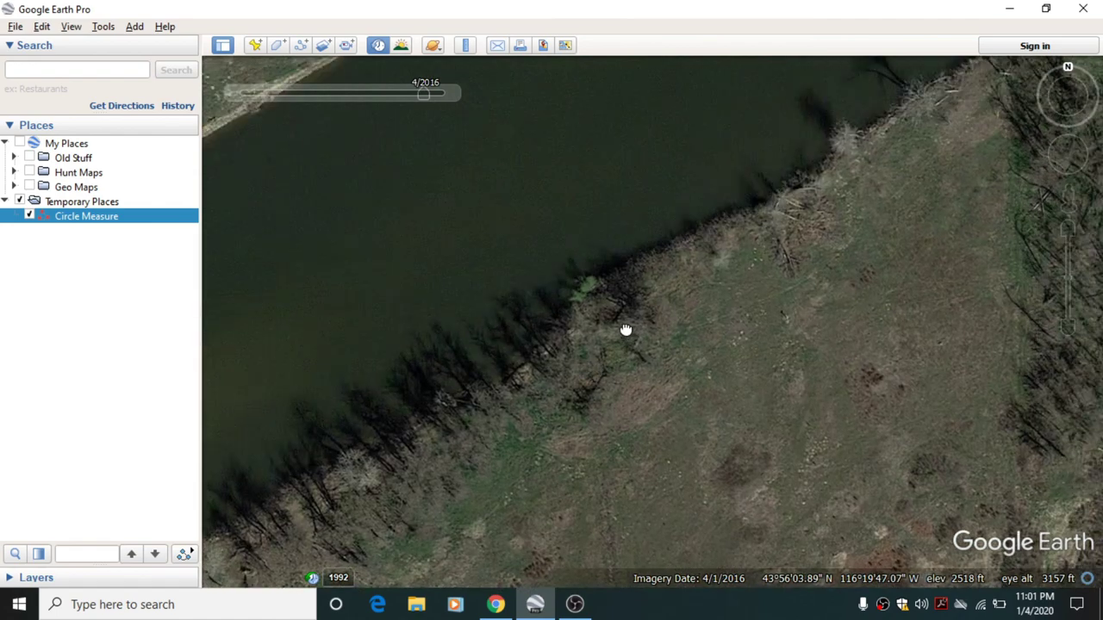
pyautogui.moveTo(625, 327); pyautogui.dragTo(592, 281)
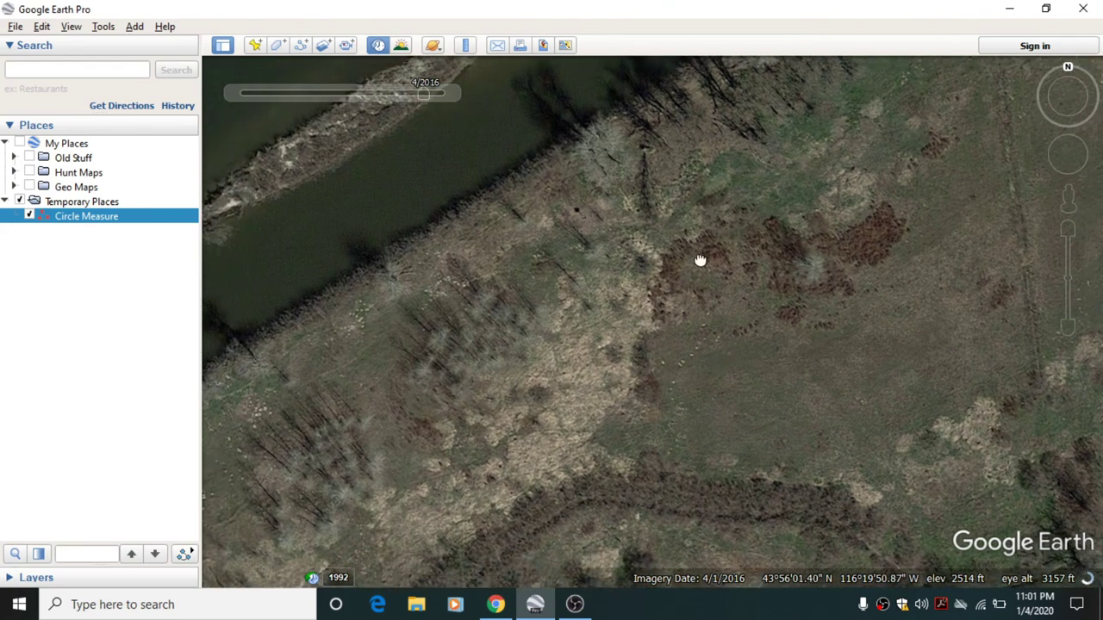
pyautogui.moveTo(699, 260); pyautogui.dragTo(697, 333)
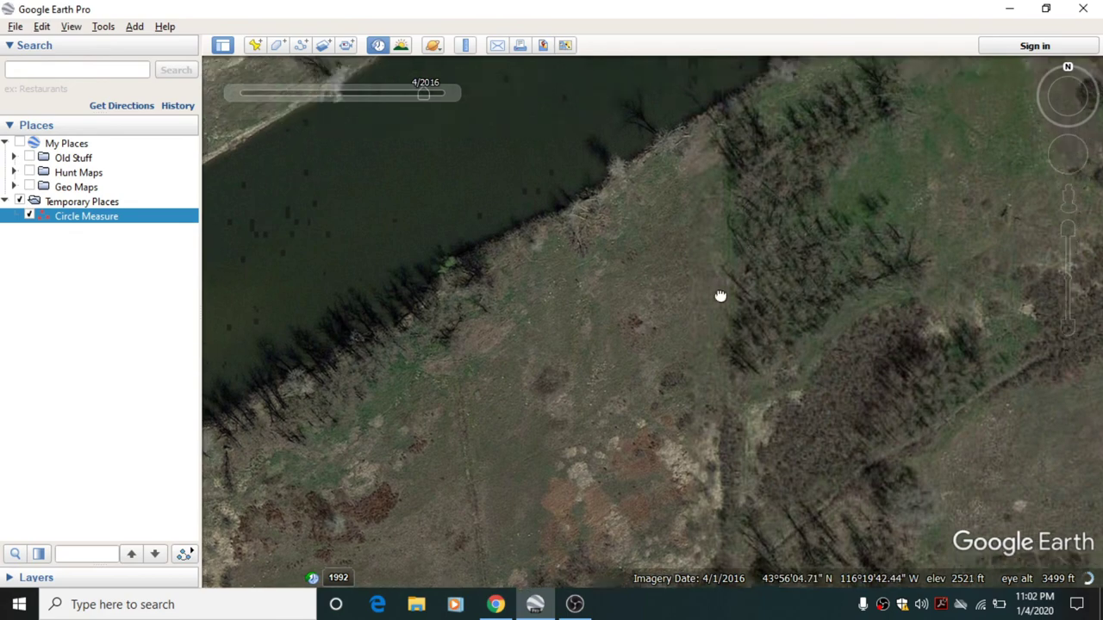
pyautogui.moveTo(720, 296); pyautogui.dragTo(618, 394)
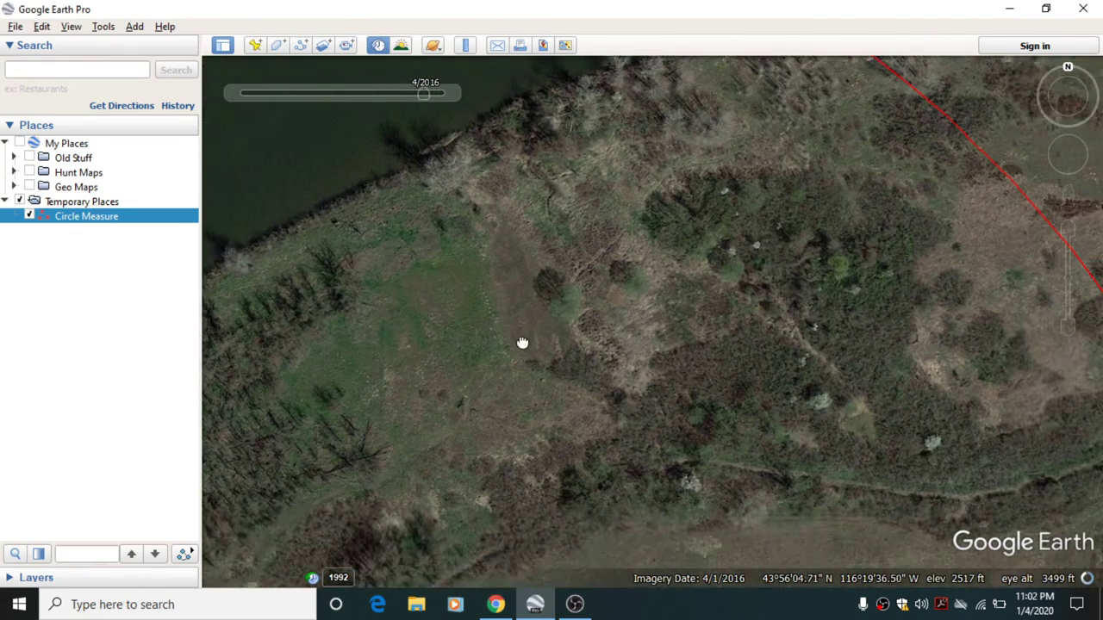
pyautogui.moveTo(522, 343); pyautogui.dragTo(719, 89)
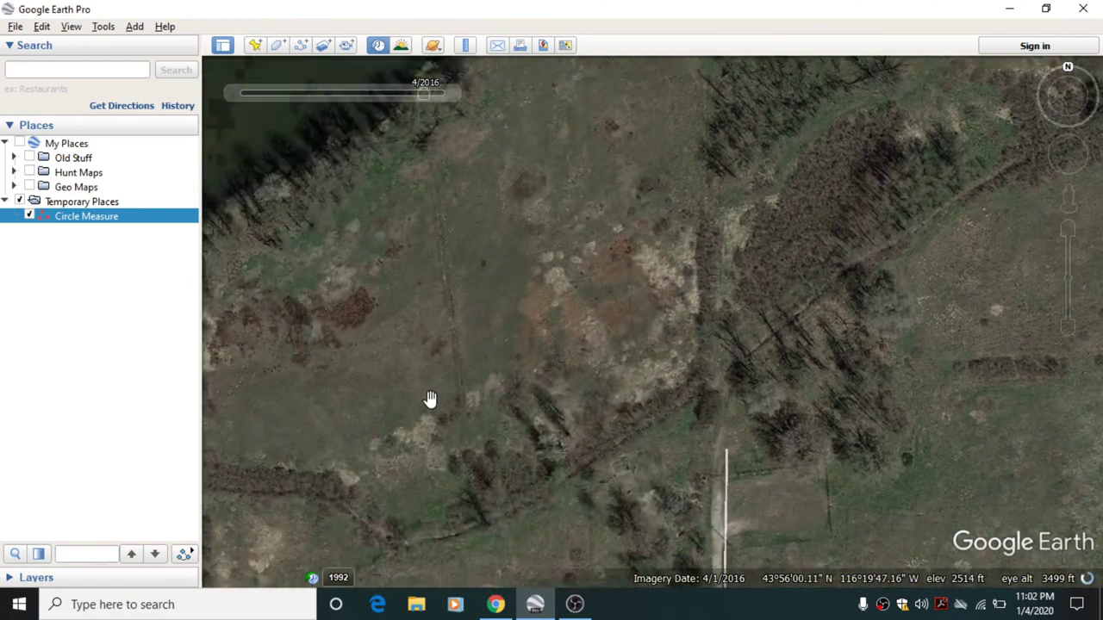
pyautogui.moveTo(438, 325); pyautogui.dragTo(359, 212)
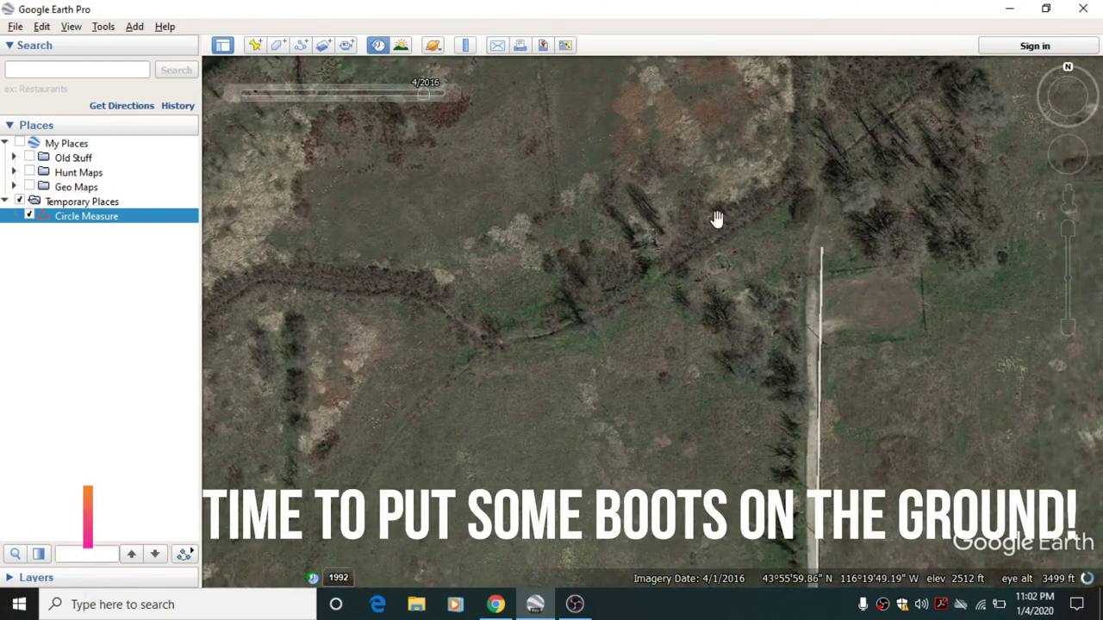
pyautogui.moveTo(716, 220); pyautogui.dragTo(621, 280)
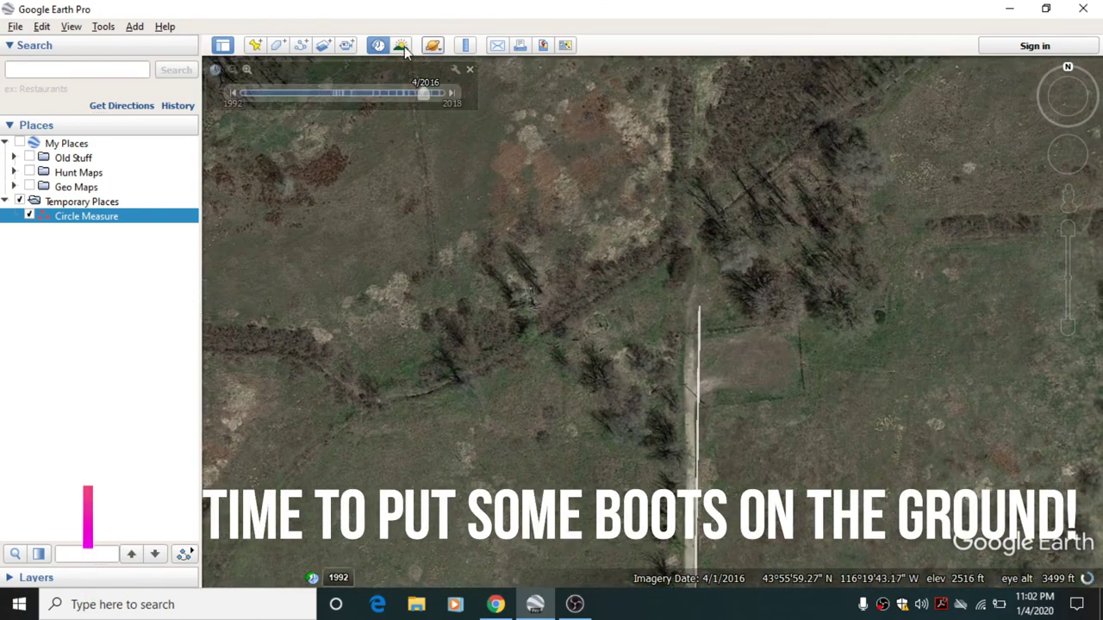
pyautogui.moveTo(426, 95)
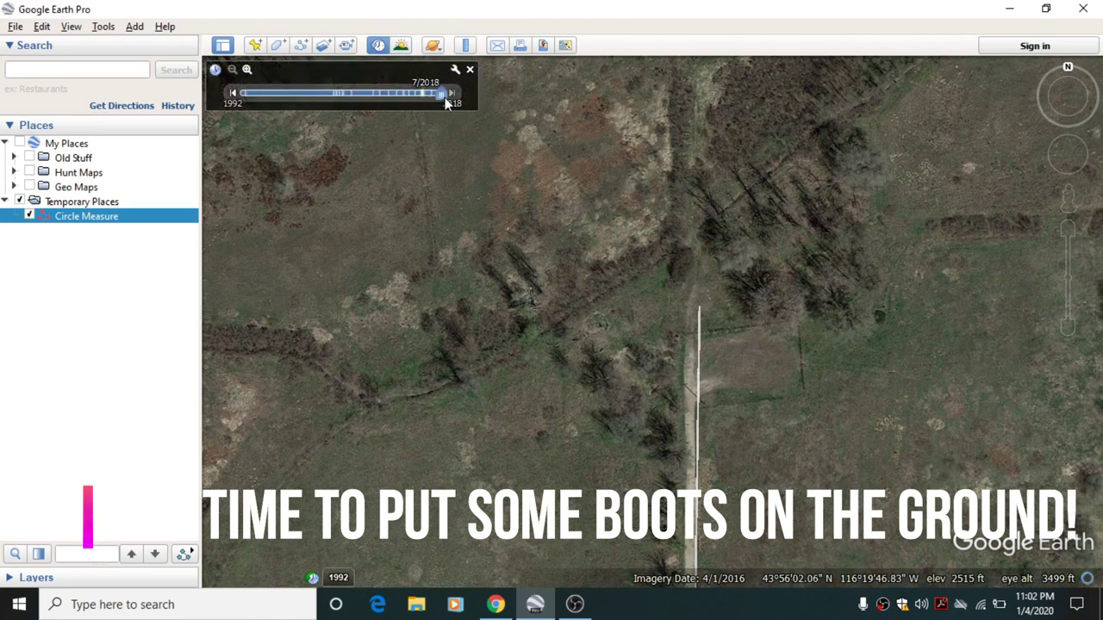